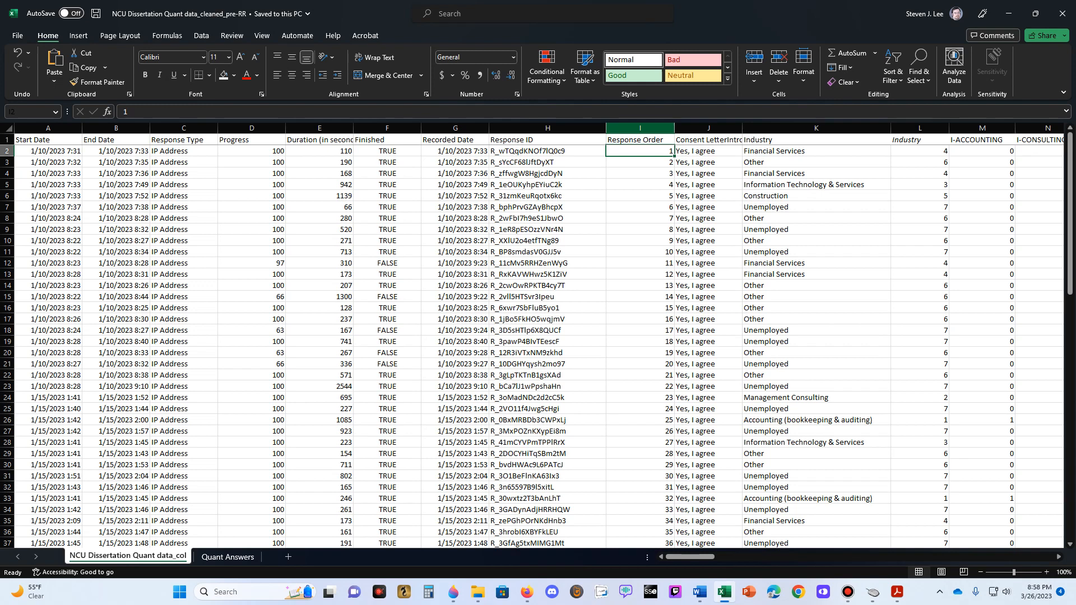
- Examine the Response Order column and the survey responses further down the sheet
click(640, 128)
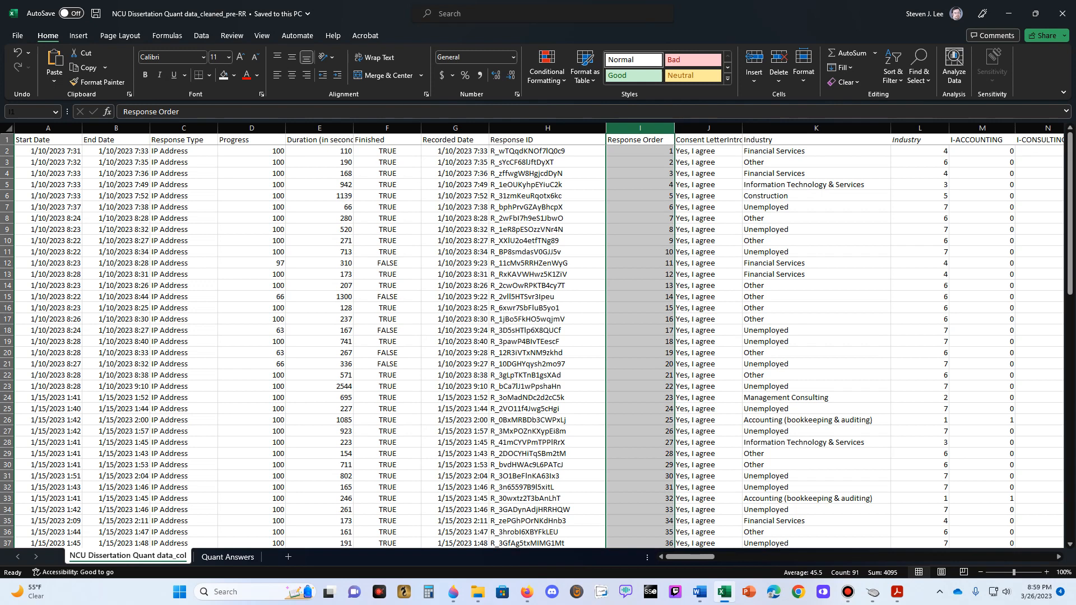
click(640, 150)
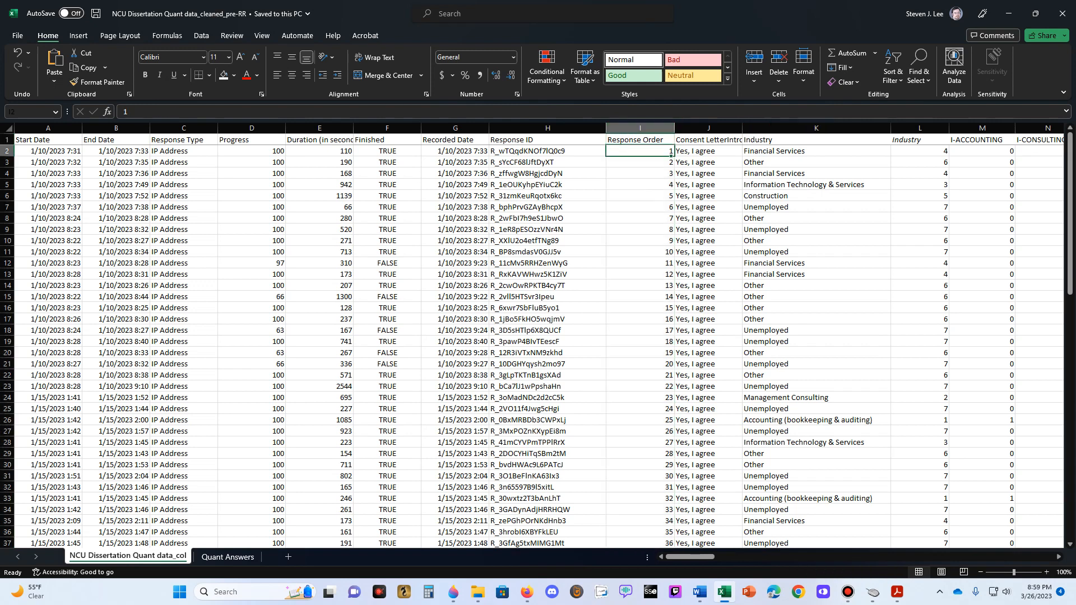
scroll(538, 336, down, 20)
scroll(538, 336, up, 20)
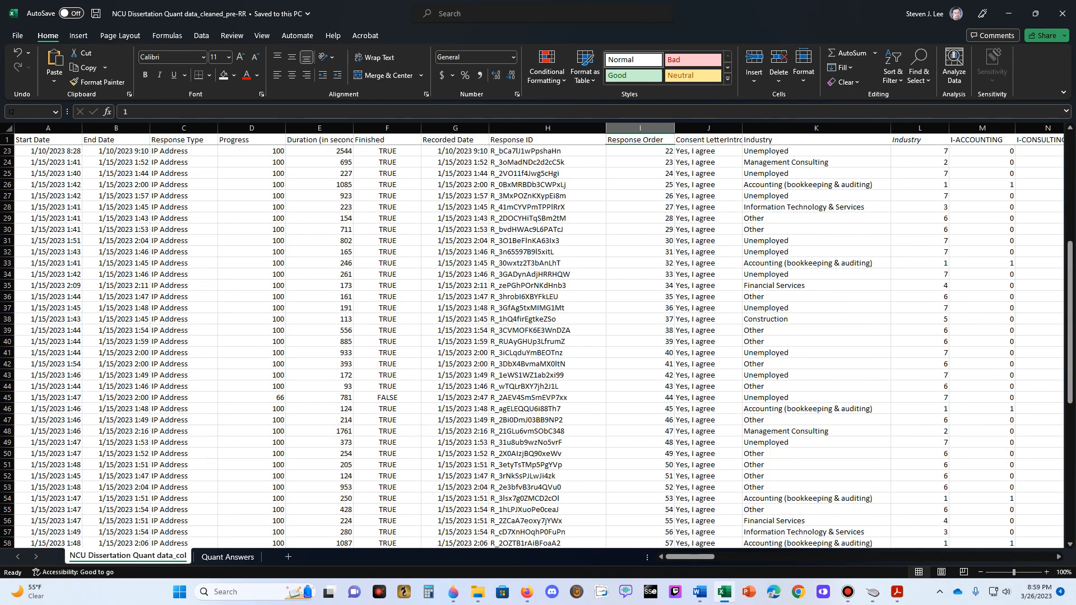
- Inspect the numeric Industry code in row 2 and the IF formulas of the industry indicator columns from I-ACCOUNTING to I-CONSTRUCTION
click(920, 151)
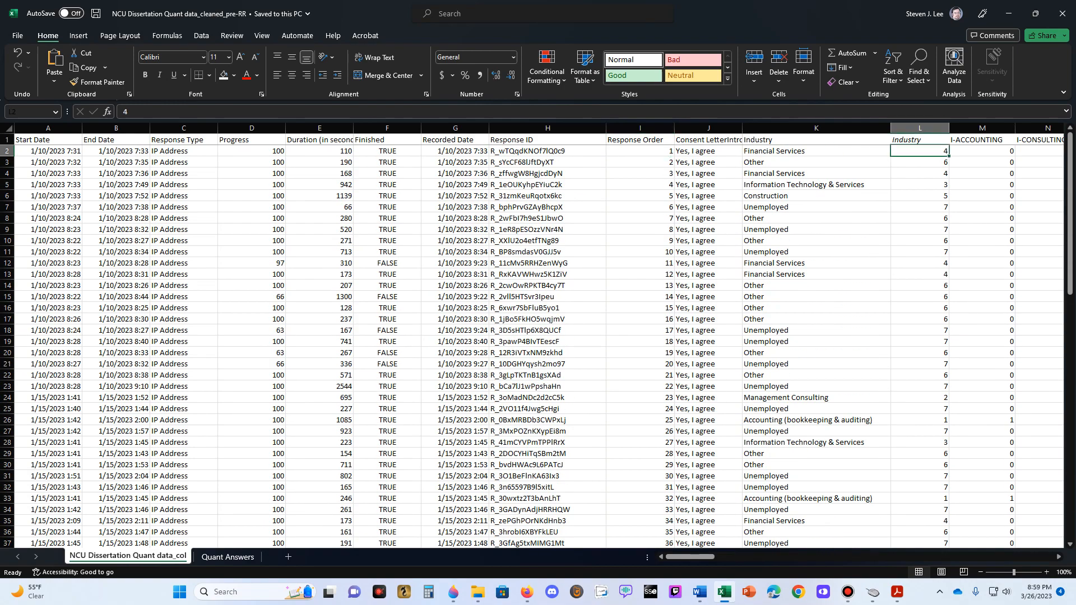
key(Right)
key(Right)
key(Right)
key(Right)
key(Right)
key(Right)
key(Right)
key(Right)
key(Left)
key(Left)
key(Left)
key(Left)
key(Left)
key(Left)
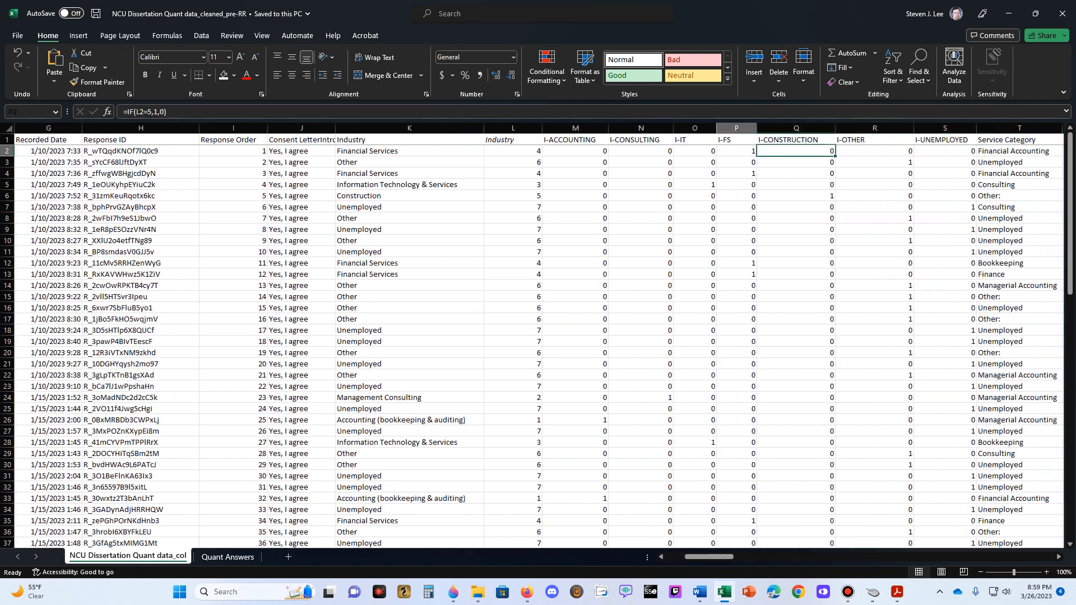
key(Left)
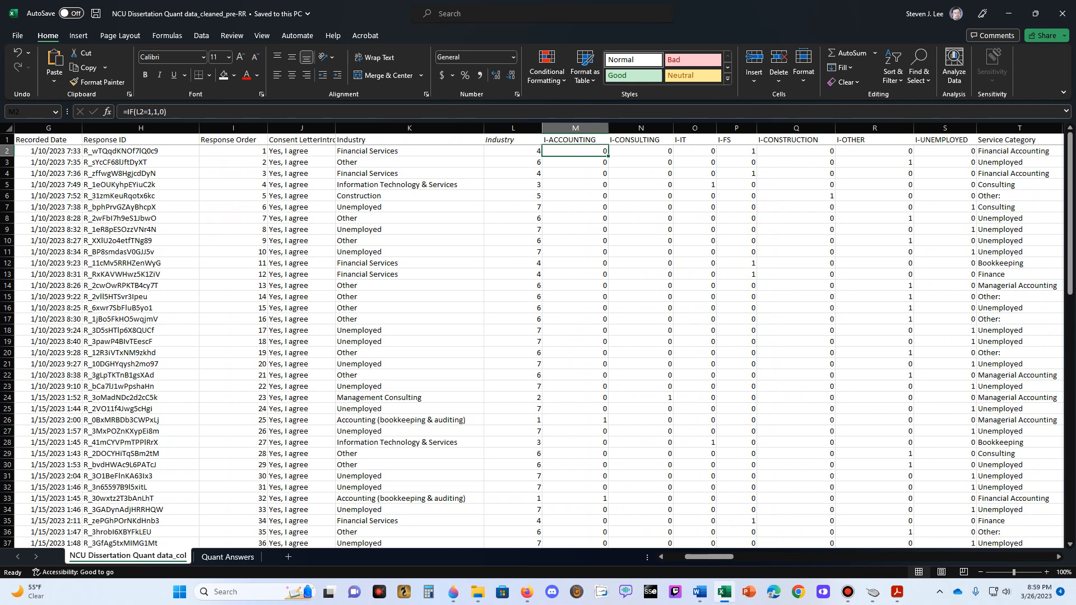
- Examine the consent answer and compare the text Industry answer with its numeric code in row 2
key(Left)
key(Left)
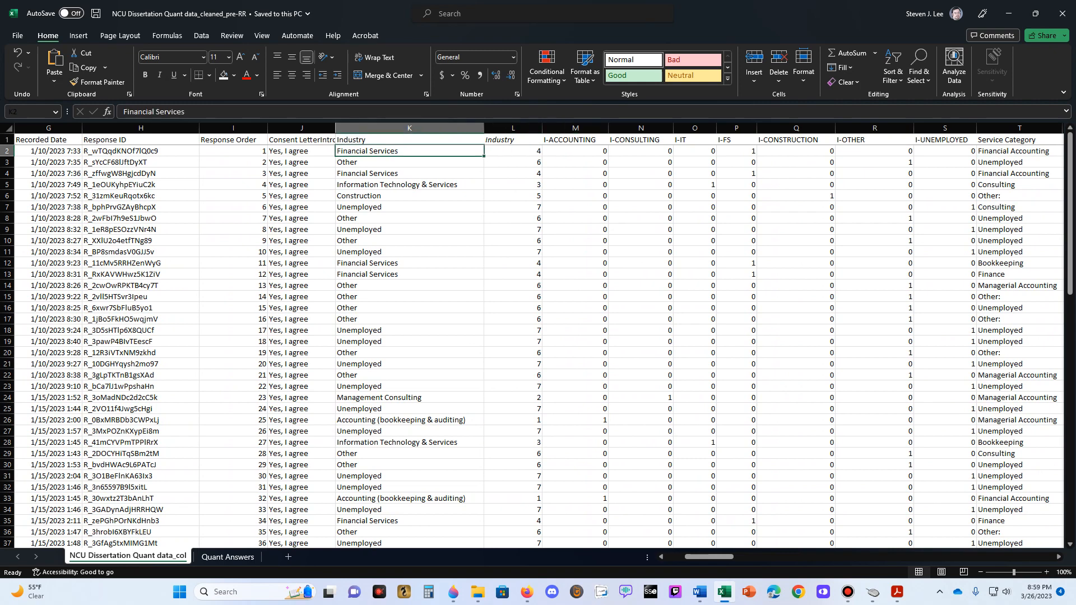
key(Left)
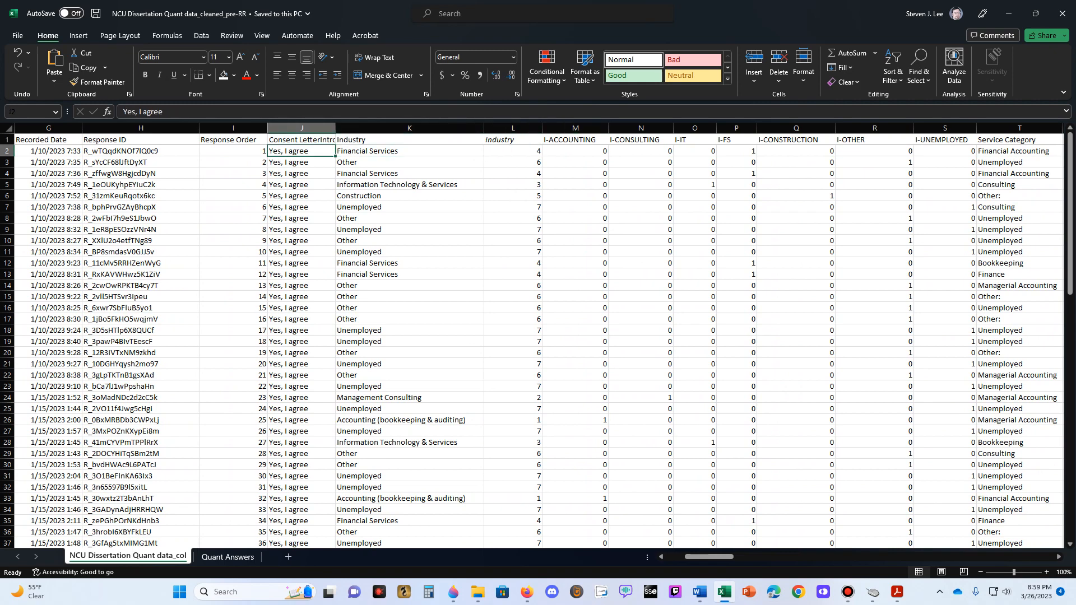
key(Right)
key(Right)
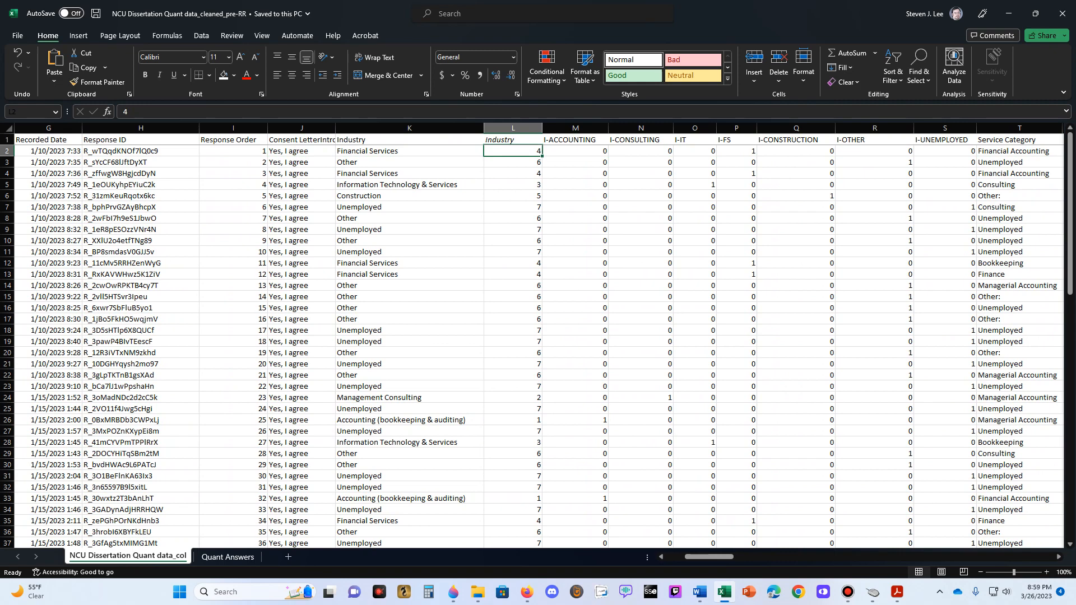
key(Left)
key(Right)
key(Left)
key(Down)
key(Up)
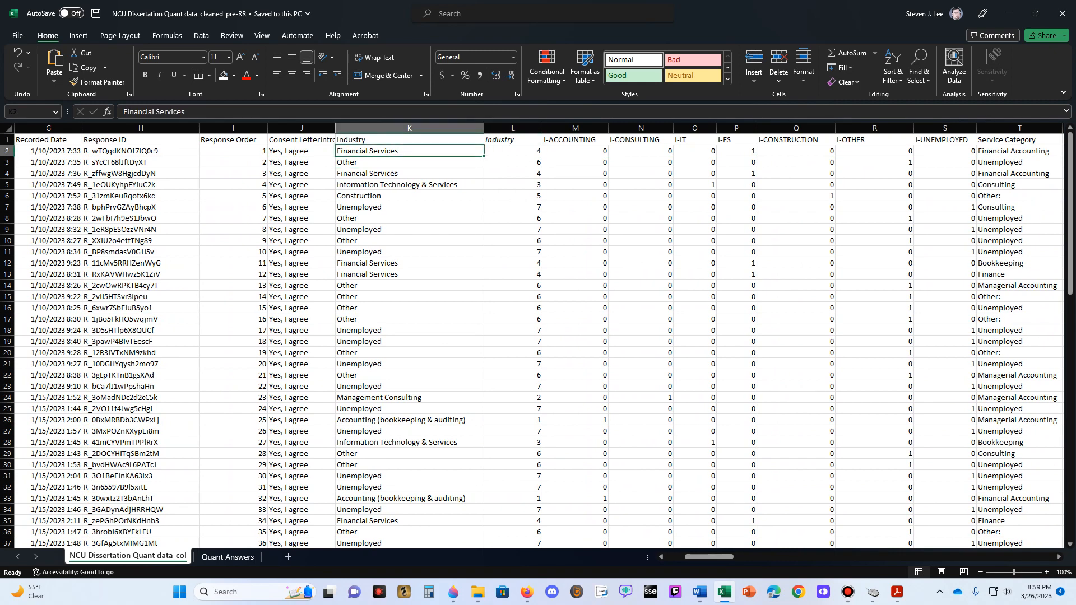
- Check the numeric Industry code against the I-ACCOUNTING and I-CONSULTING indicator formulas in row 2
key(Right)
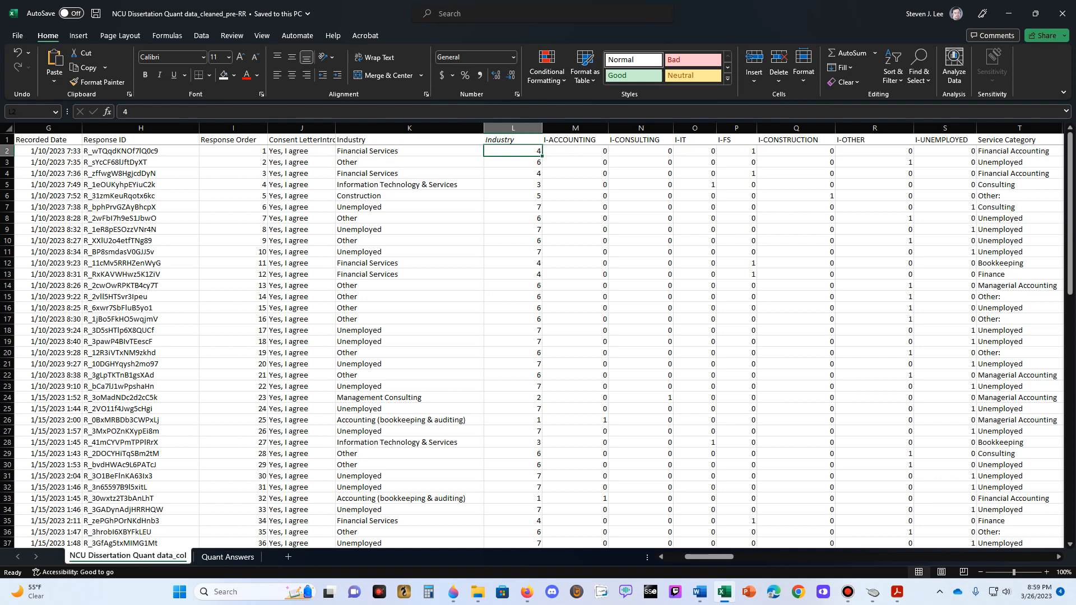
key(Left)
key(Right)
key(Right)
key(Left)
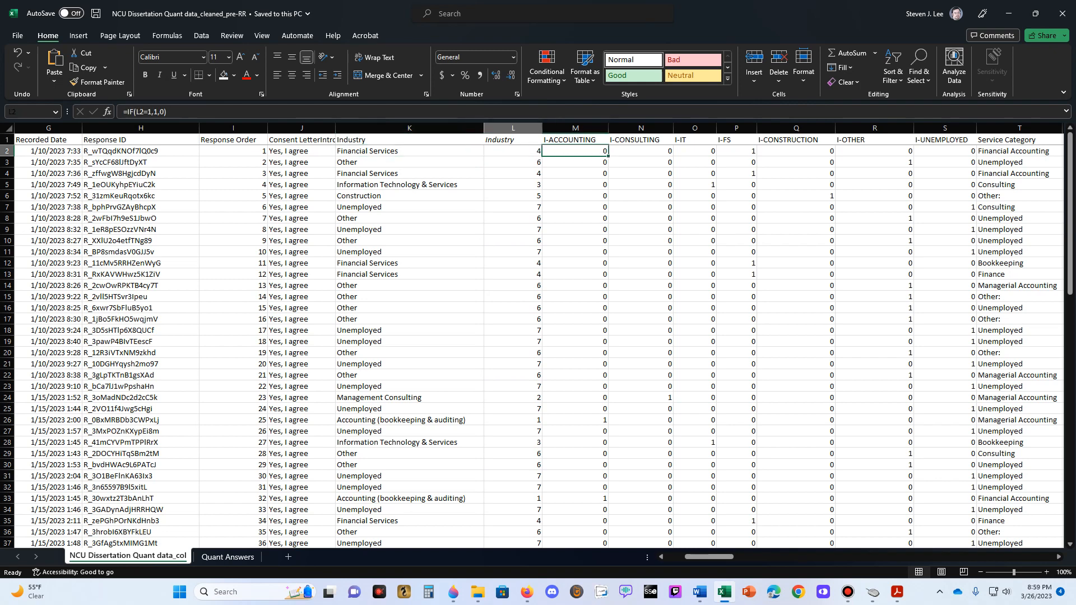
key(Right)
key(Right)
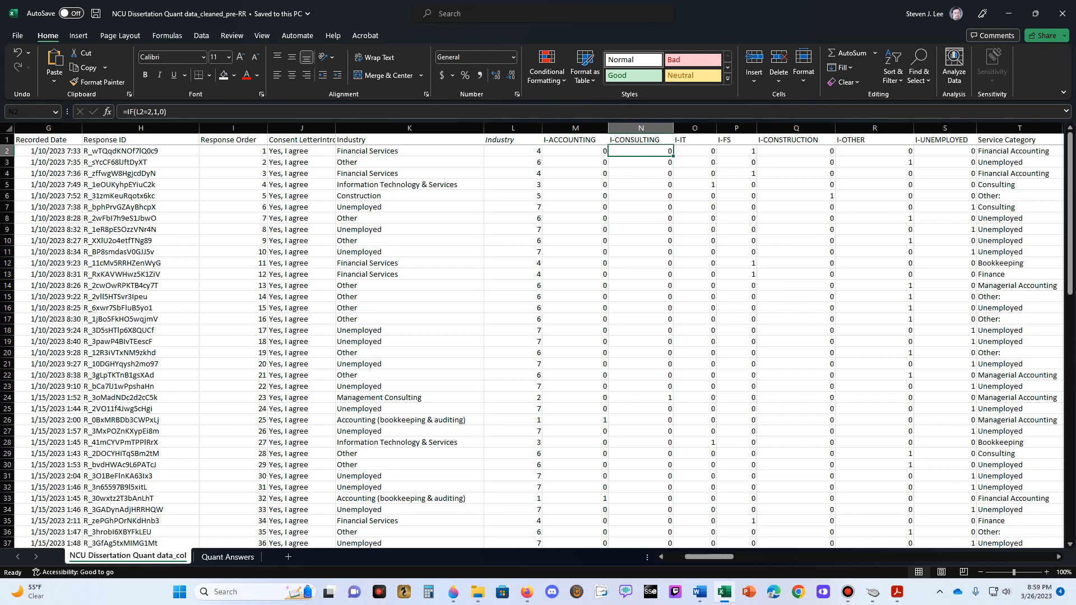
- Review row 2 across the general response columns from Progress to Response Order, and on to the I-ACCOUNTING column
key(Left)
key(Left)
key(Left)
key(Left)
key(Left)
key(Left)
key(Left)
key(Left)
key(Left)
key(Left)
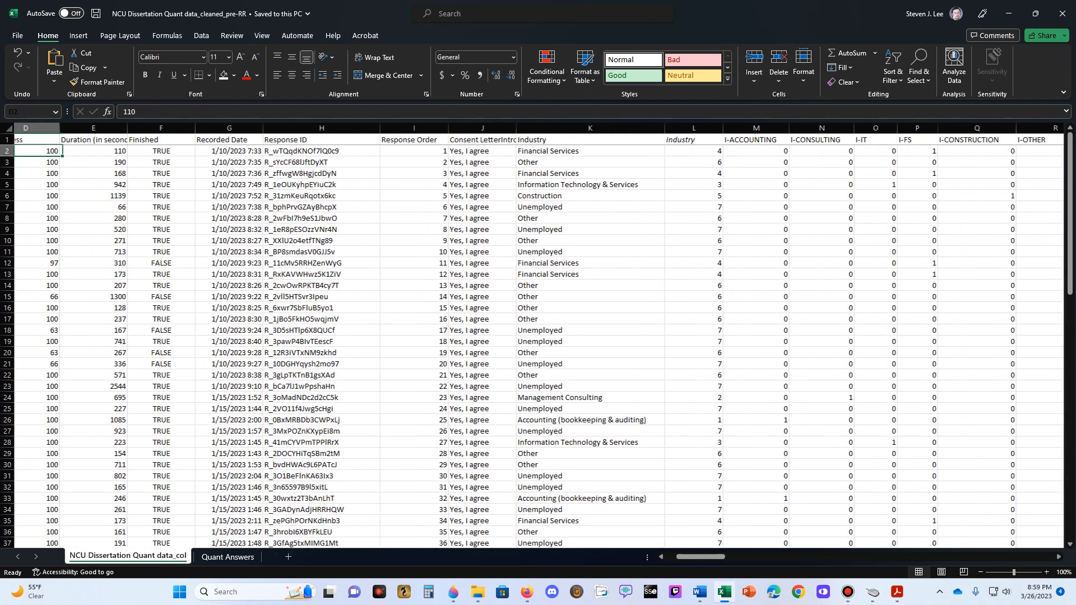
key(Right)
key(Right)
key(Right)
key(Right)
key(Right)
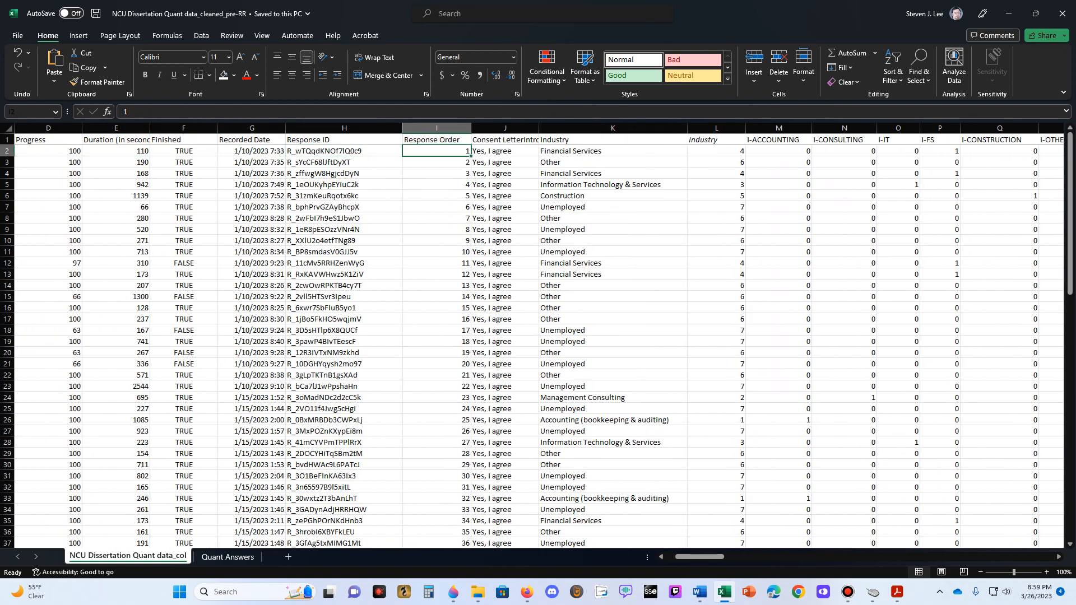
key(Right)
key(Right)
key(Right)
key(Right)
key(Up)
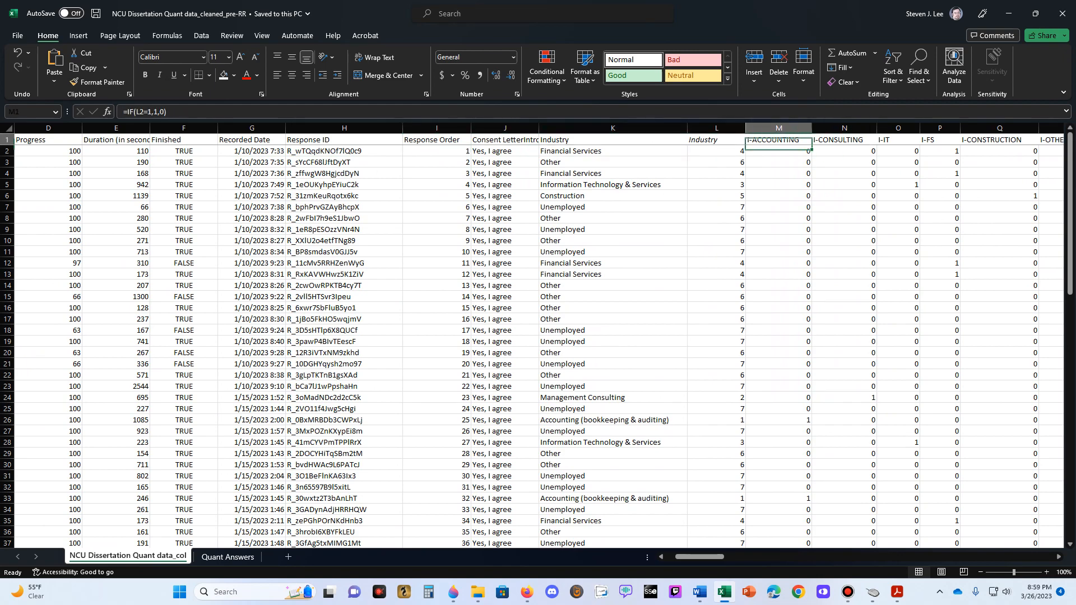
- Review the column headers in row 1 from End Date through the text and numeric Industry columns
key(Left)
key(Left)
key(Left)
key(Left)
key(Left)
key(Left)
key(Left)
key(Left)
key(Left)
key(Left)
key(Left)
key(Left)
key(Right)
key(Right)
key(Right)
key(Right)
key(Right)
key(Right)
key(Right)
key(Right)
key(Right)
key(Right)
key(Right)
key(Right)
key(Right)
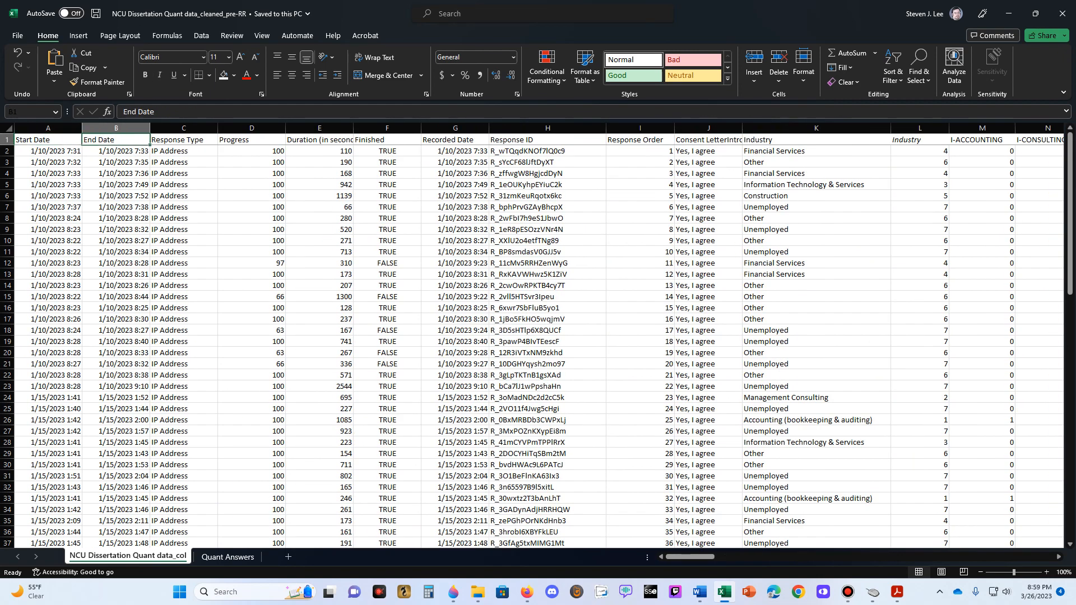
key(Right)
key(Right)
key(Right)
key(Right)
key(Right)
key(Left)
key(Left)
key(Left)
key(Left)
key(Left)
key(Left)
key(Left)
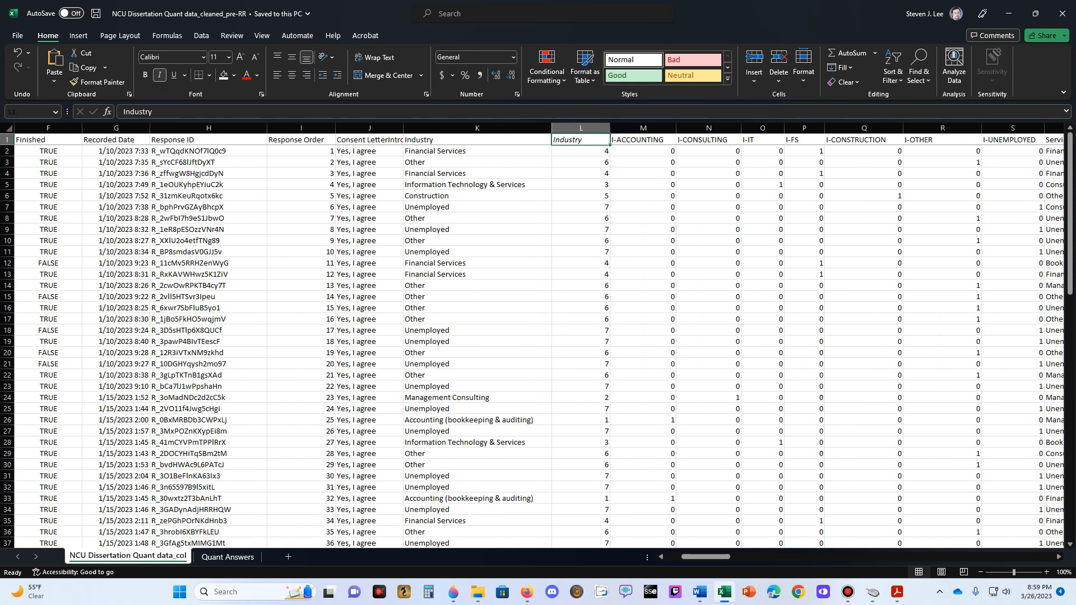
key(Down)
key(Left)
key(Up)
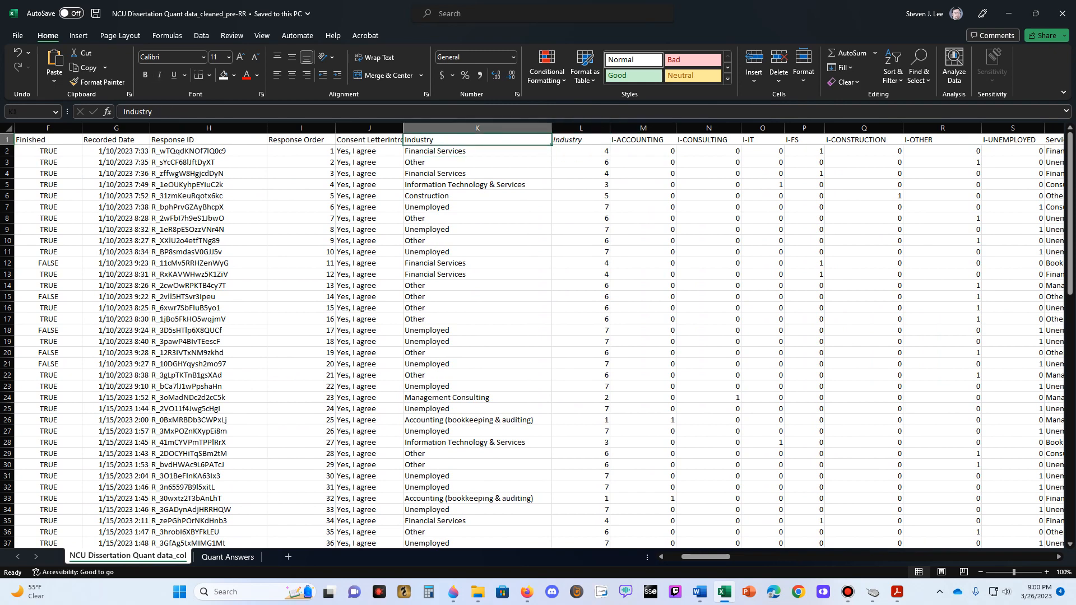
- Compare row 2's consent answer, Industry answer and industry code with the indicator columns up to I-IT
key(Left)
key(Right)
key(Down)
key(Left)
key(Right)
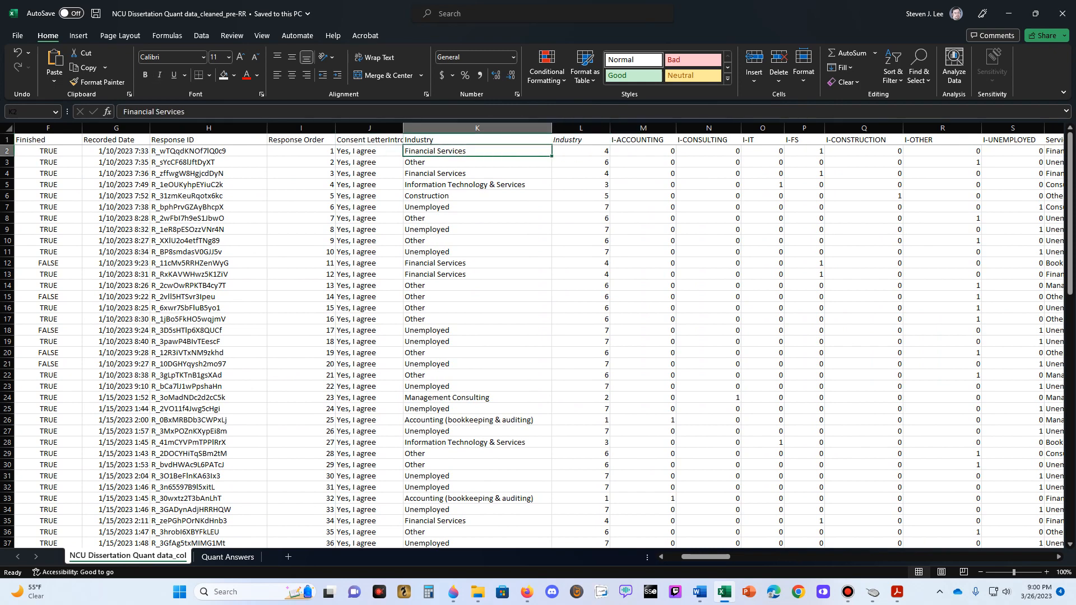
key(Right)
key(Right)
key(Left)
key(Left)
key(Left)
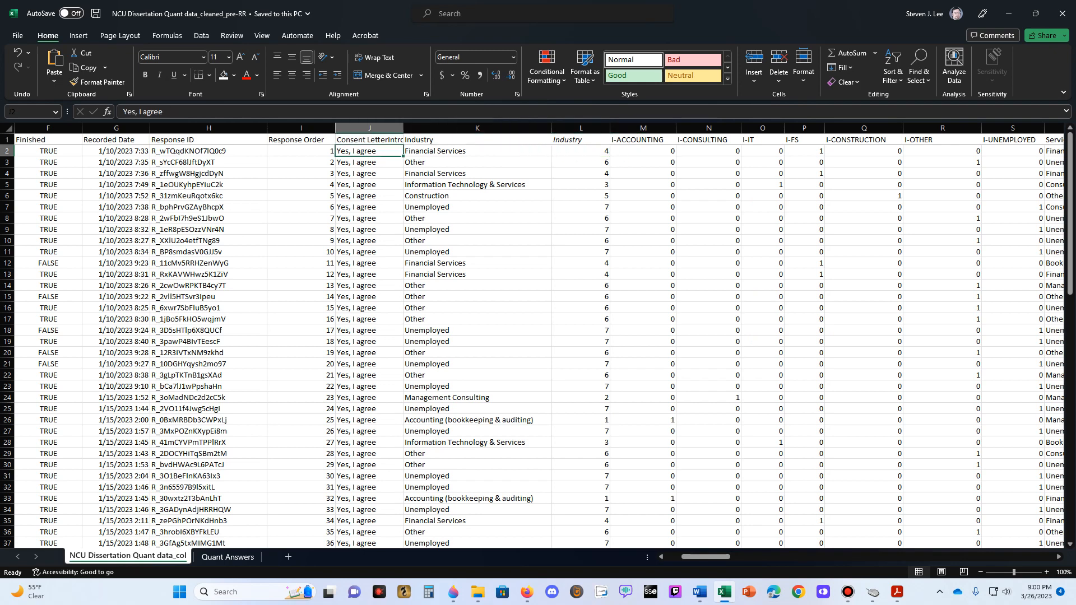
key(Right)
key(Right)
key(Right)
key(Right)
key(Right)
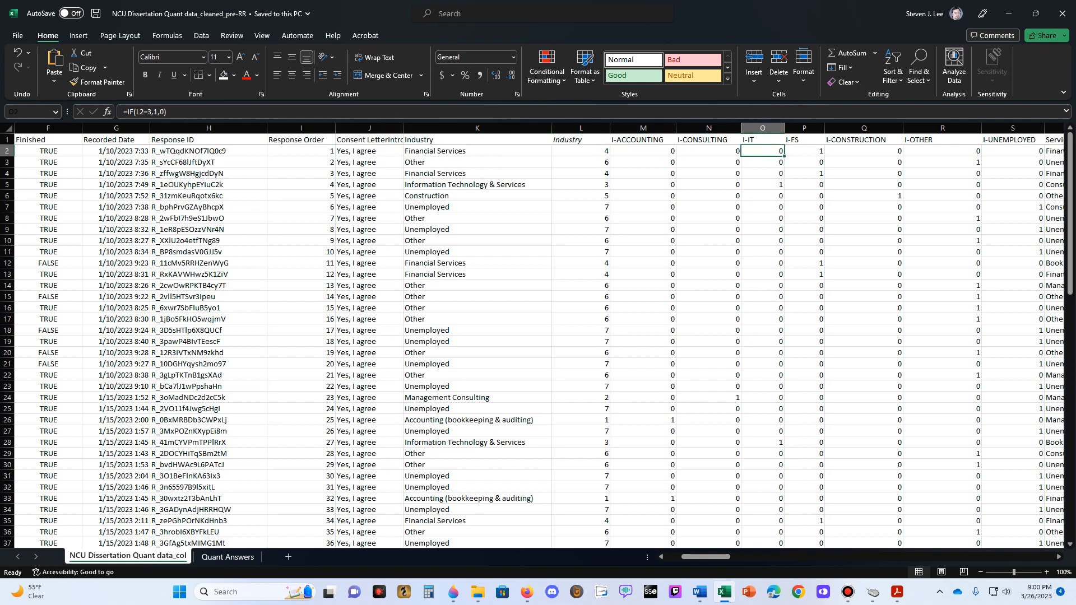
- Examine the Service Category answer, its numeric code and the SC indicator columns up to SC-FINANCE in row 2
key(Right)
key(Right)
key(Right)
key(Right)
key(Right)
key(Right)
key(Right)
key(Right)
key(Right)
key(Right)
key(Right)
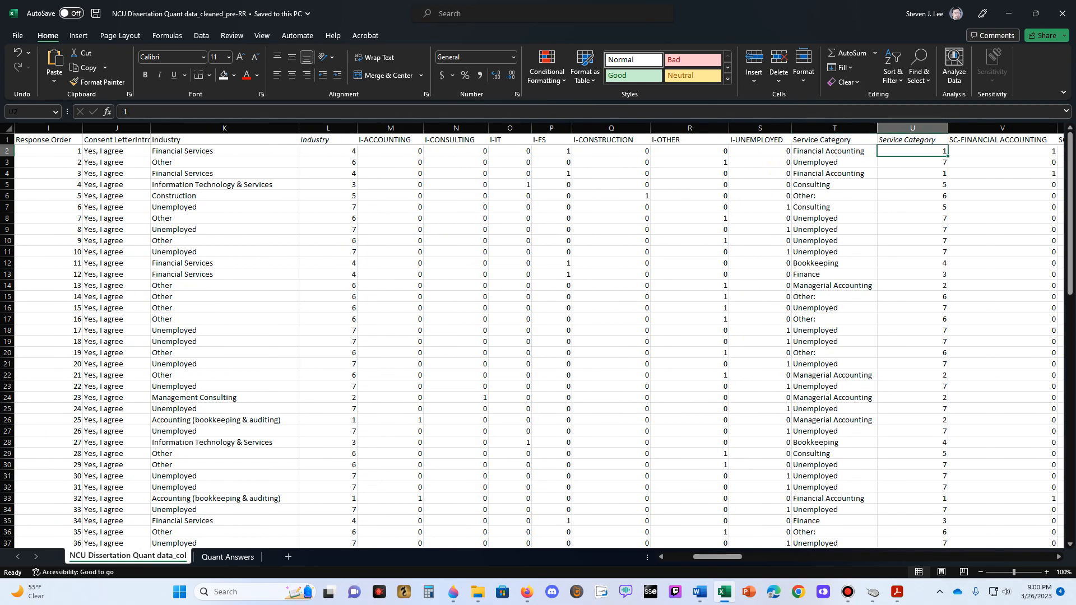
key(Left)
key(Left)
key(Left)
key(Left)
key(Left)
key(Left)
key(Left)
key(Left)
key(Left)
key(Left)
key(Left)
key(Left)
key(Left)
key(Left)
key(Left)
key(Left)
key(Left)
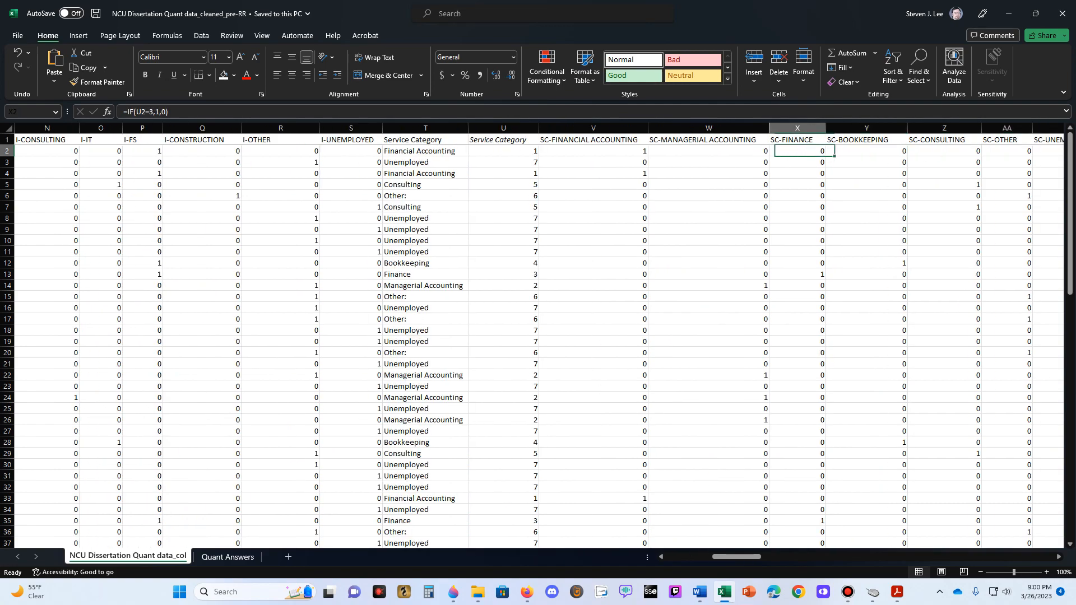
key(Left)
key(Left)
key(Left)
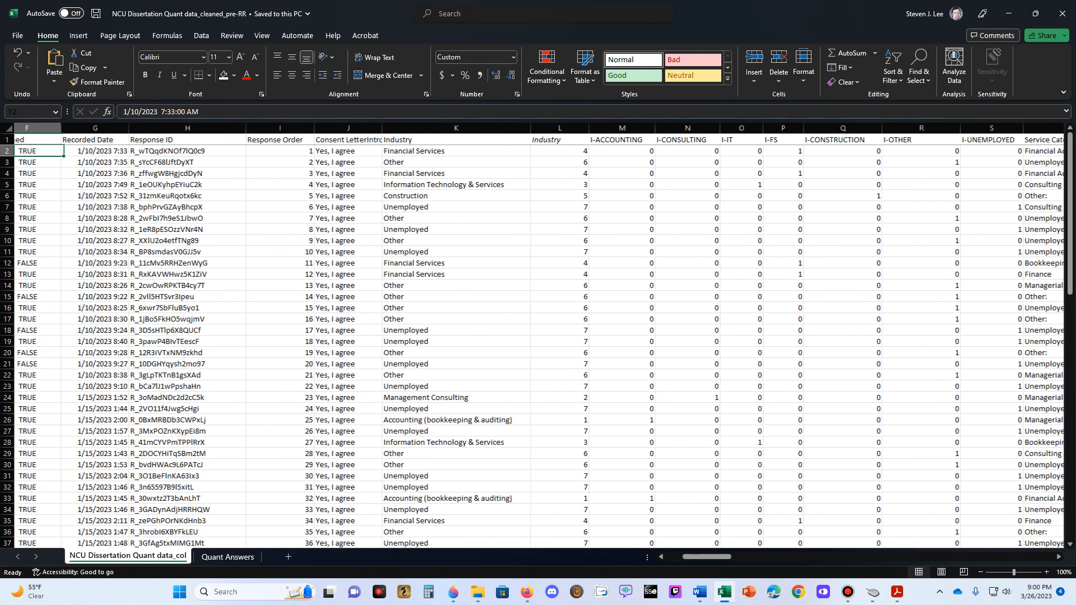
- Examine the text and numeric Industry columns in row 2 together with the whole I-ACCOUNTING indicator column
key(Right)
key(Right)
key(Right)
key(Right)
key(Right)
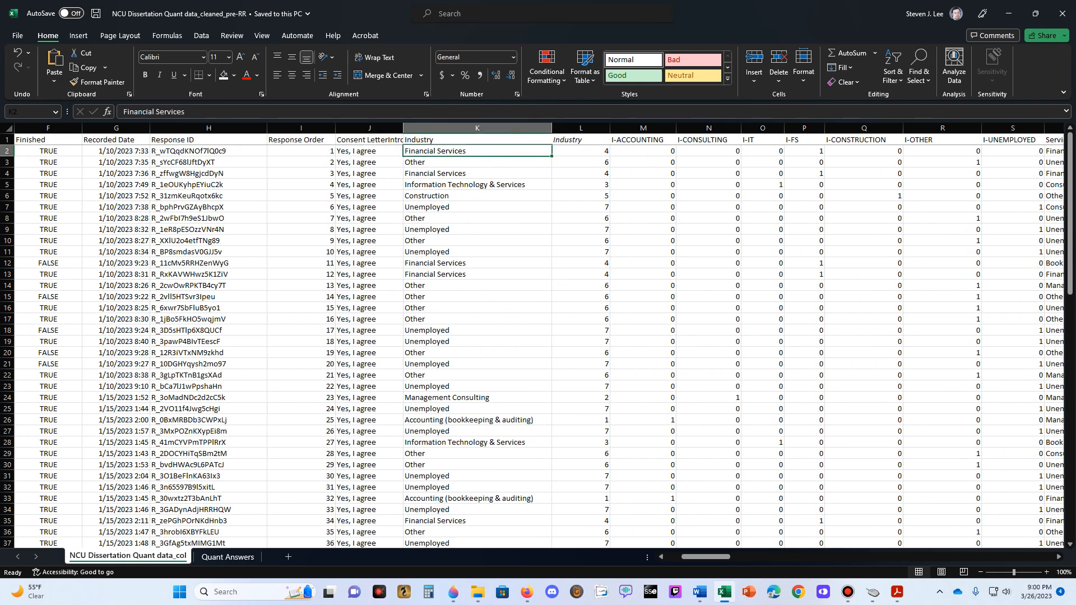
key(Right)
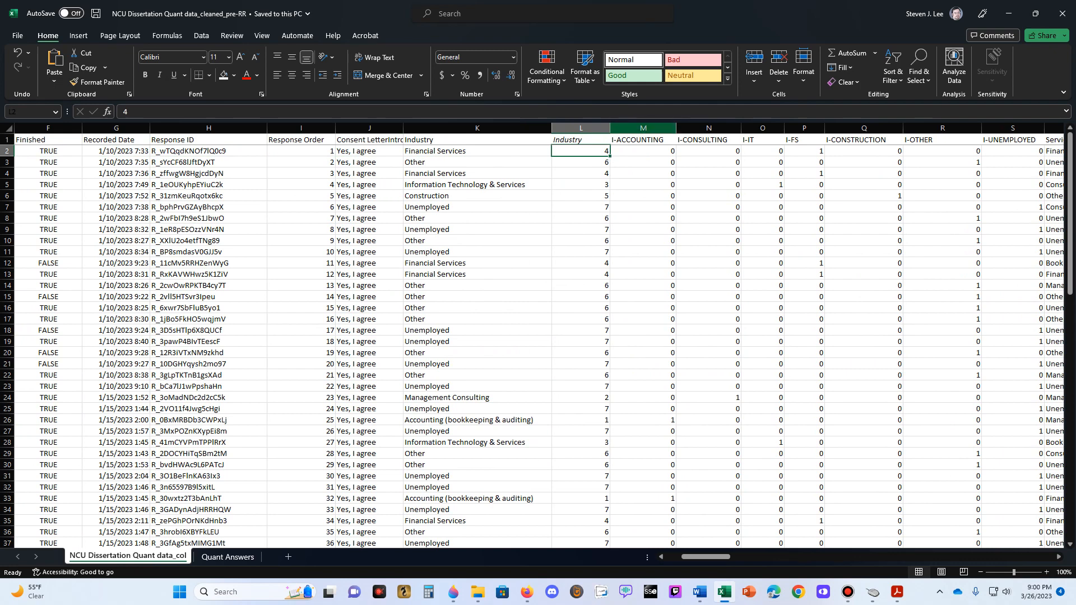
click(643, 128)
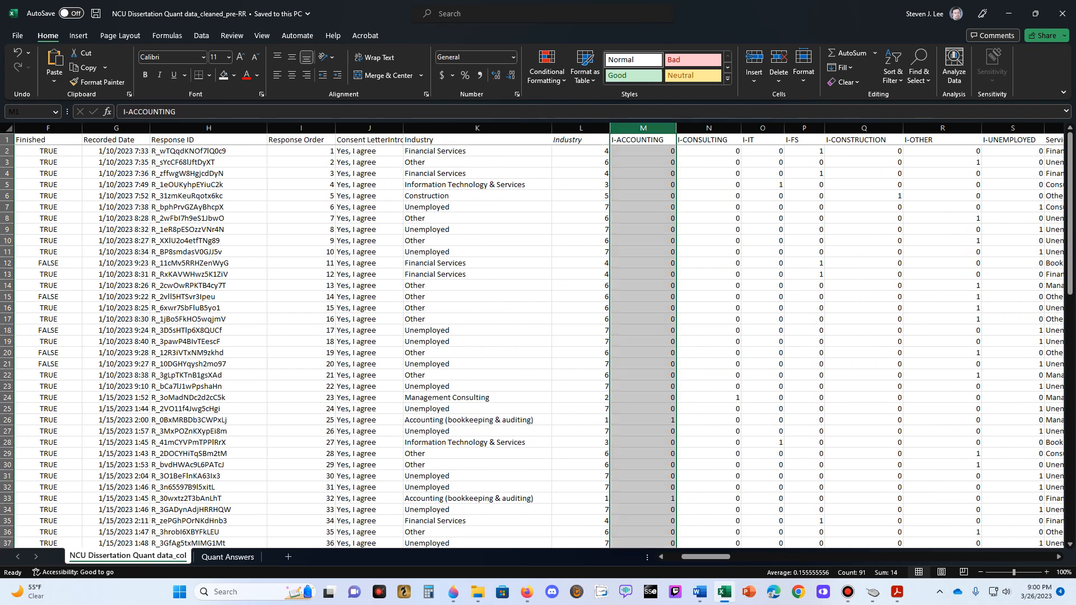
key(Right)
click(643, 128)
click(580, 152)
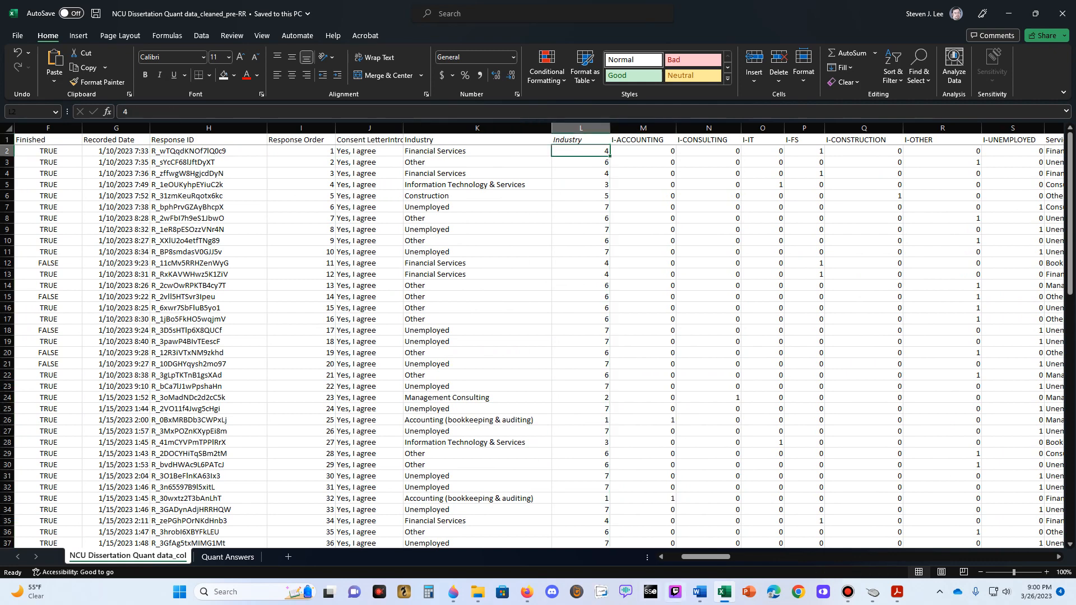
- Switch to the dissertation proposal in Word and examine each independent variable from INDUSTRY to logINCOME in the FRAUDWORK equation
mouse_move(724, 592)
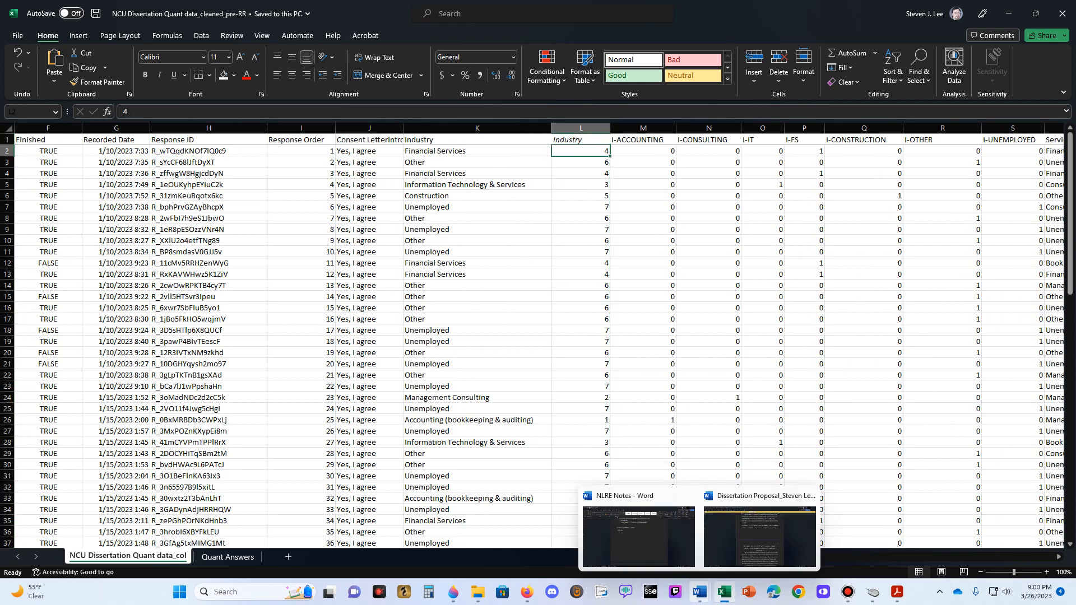
click(765, 538)
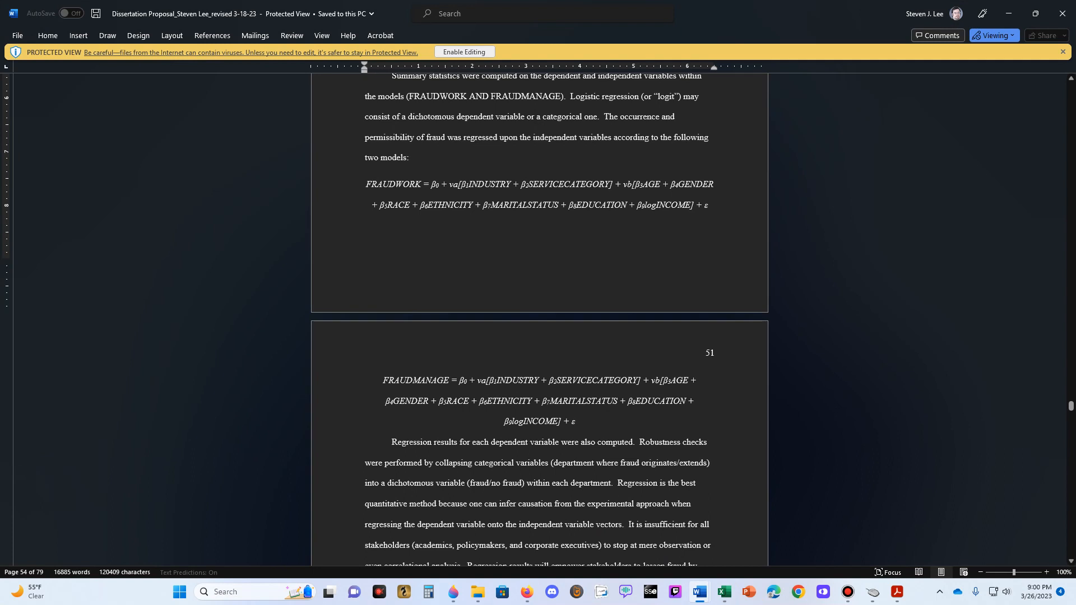
double_click(492, 184)
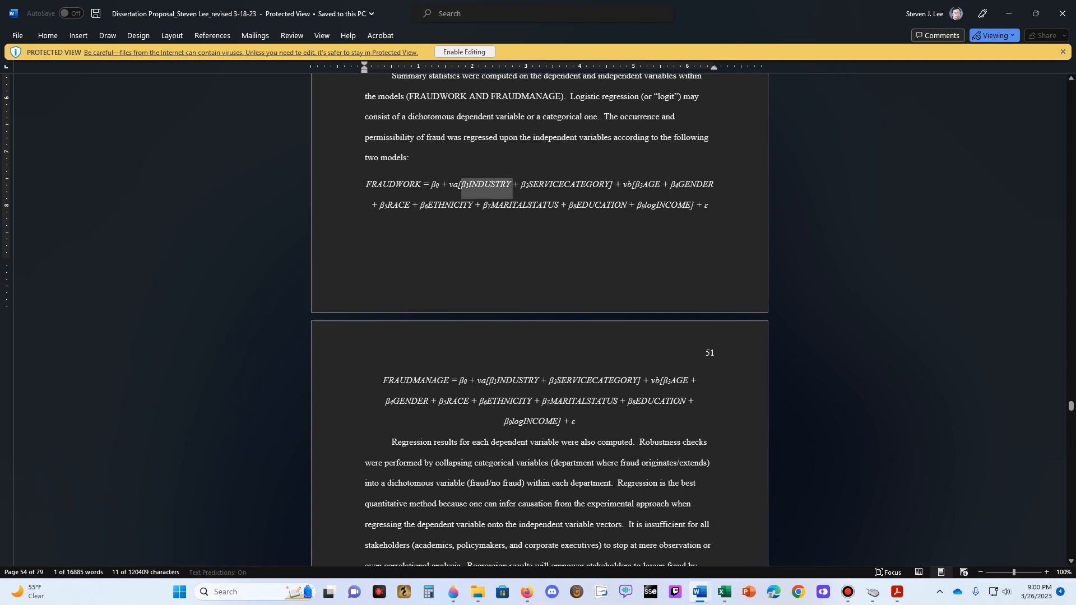
double_click(565, 185)
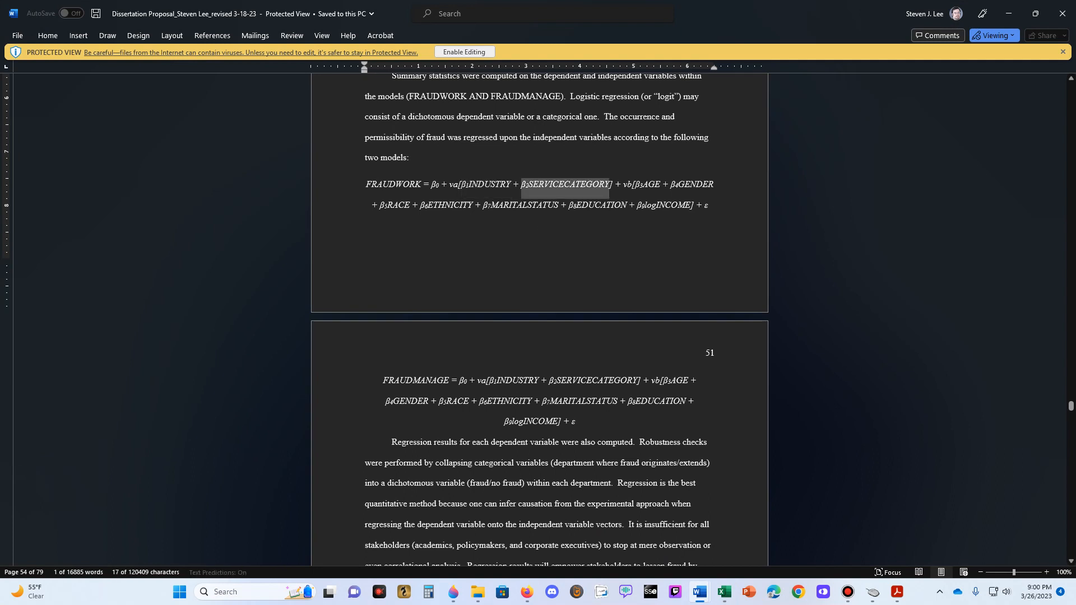
double_click(649, 185)
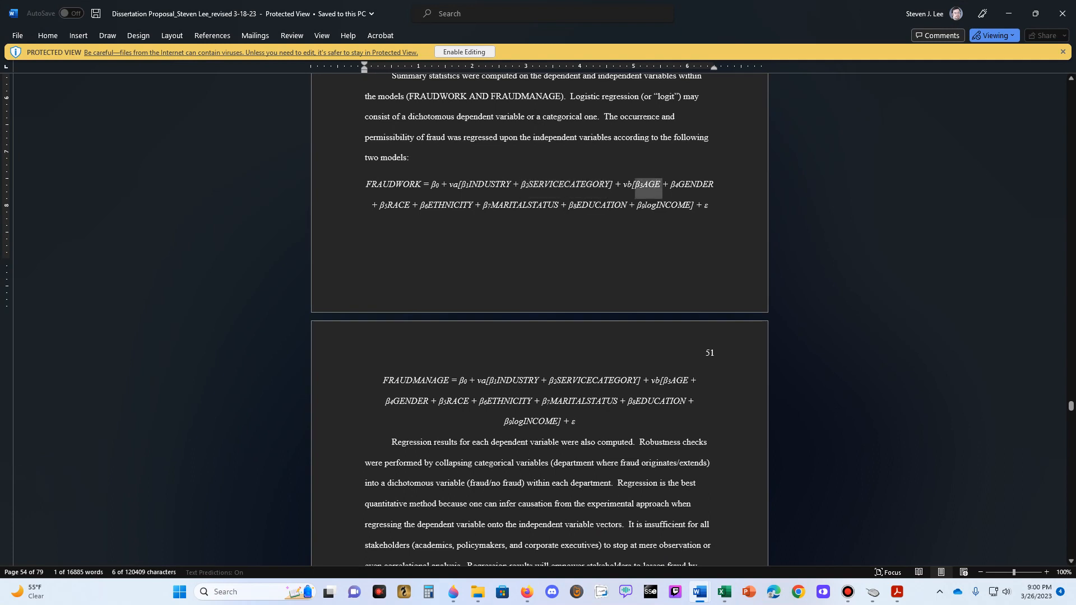
double_click(693, 185)
double_click(395, 205)
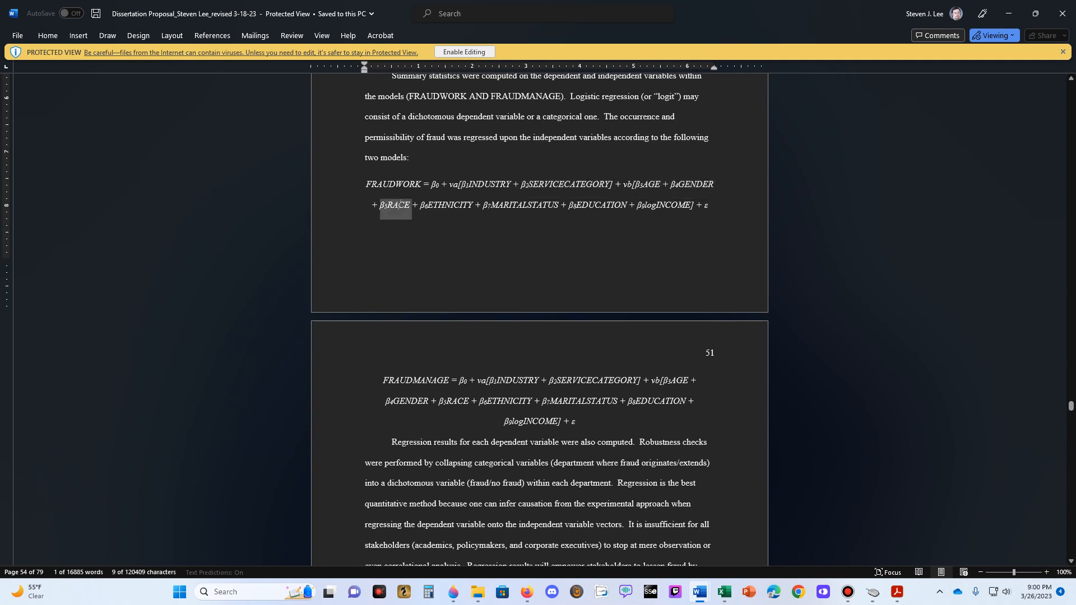
double_click(447, 205)
click(528, 205)
double_click(528, 204)
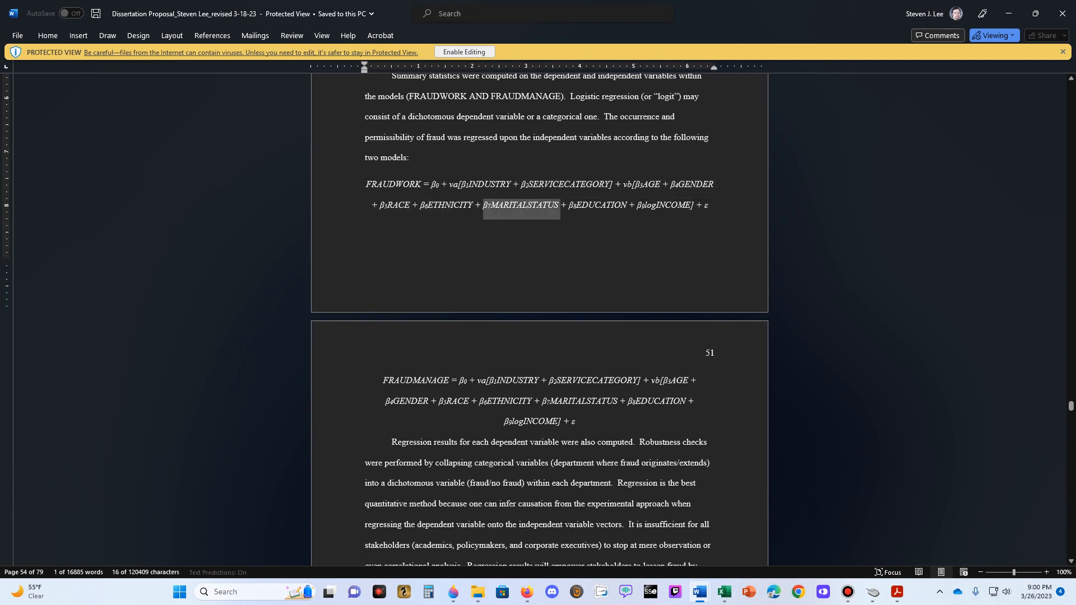
double_click(599, 205)
double_click(665, 206)
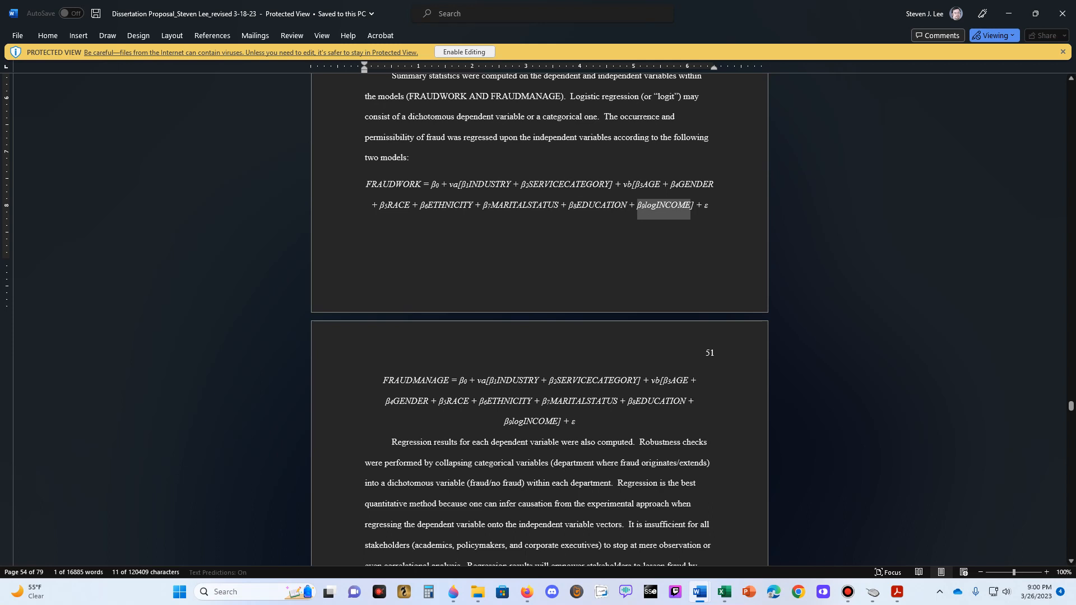
- Compare the dependent variables FRAUDWORK and FRAUDMANAGE at the start of the two model equations
double_click(394, 185)
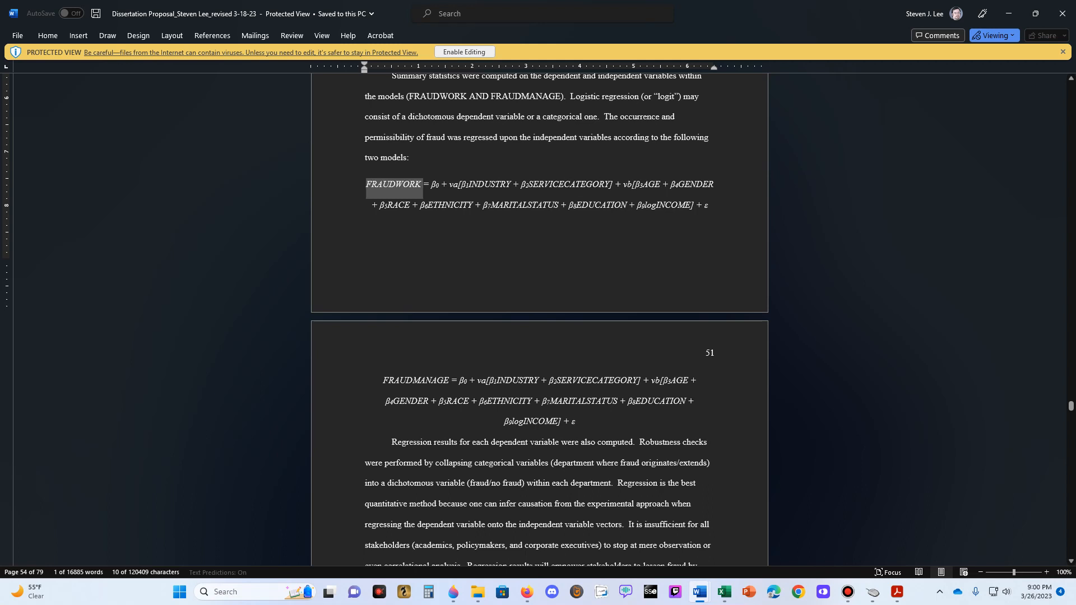
double_click(416, 381)
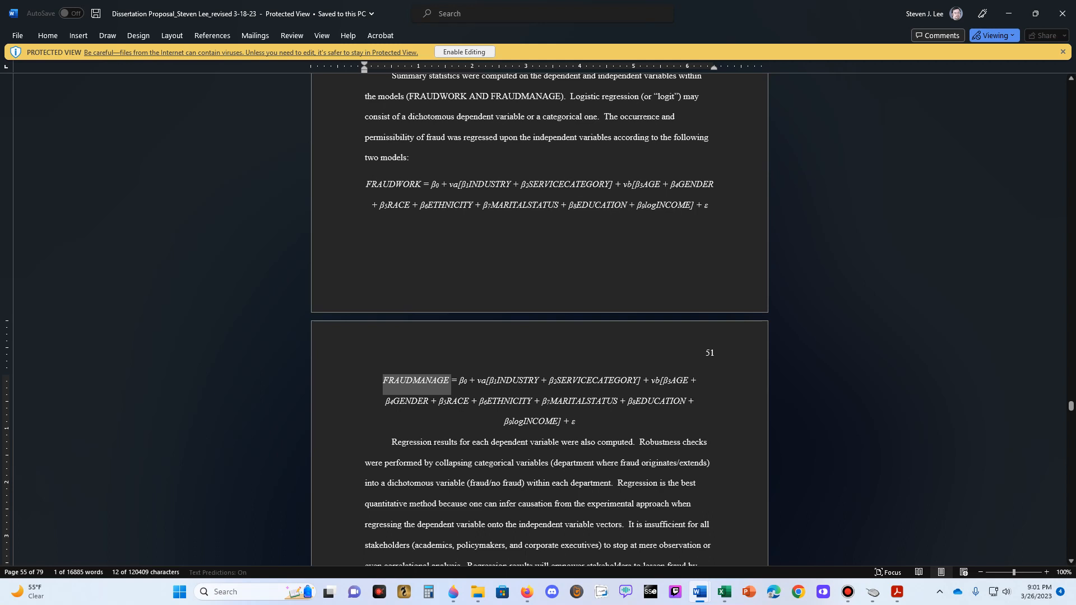
double_click(394, 185)
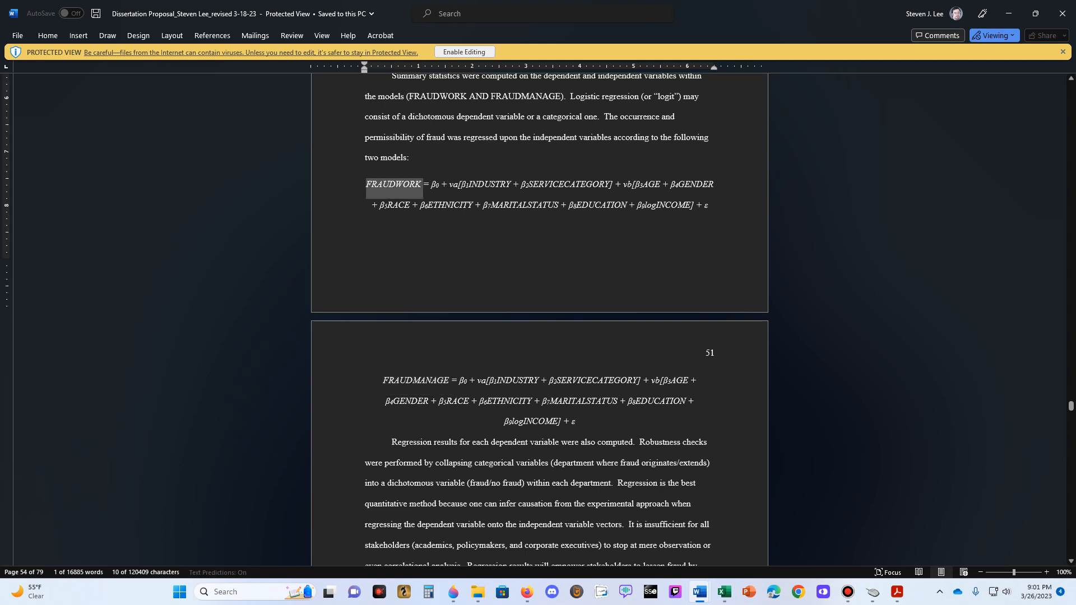
double_click(414, 382)
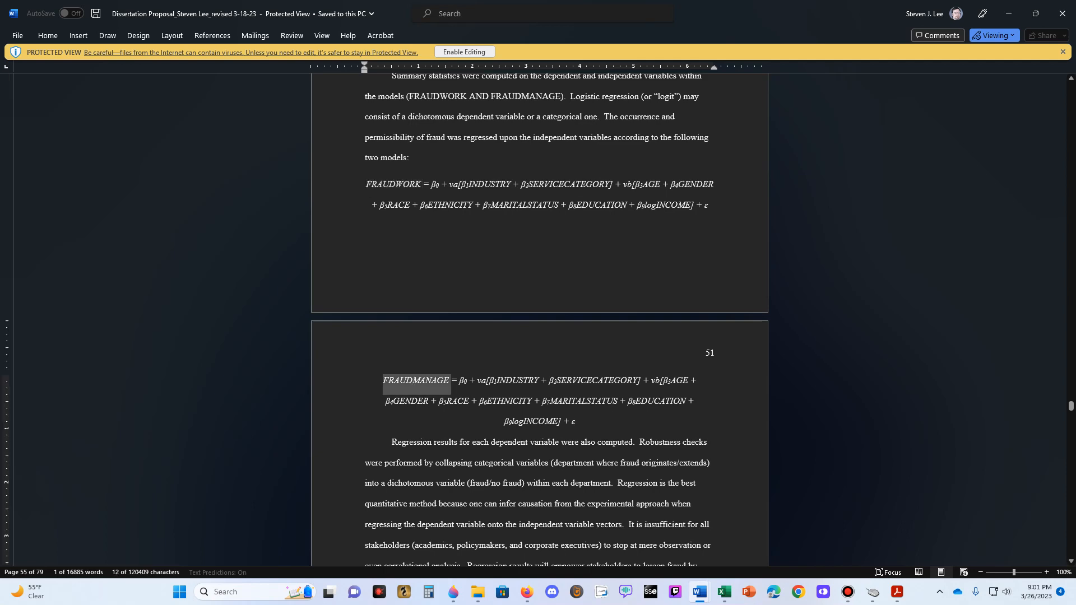
- Switch back to the Excel survey workbook and fill the industry indicator columns I-ACCOUNTING through I-UNEMPLOYED with light blue
key(alt+Tab)
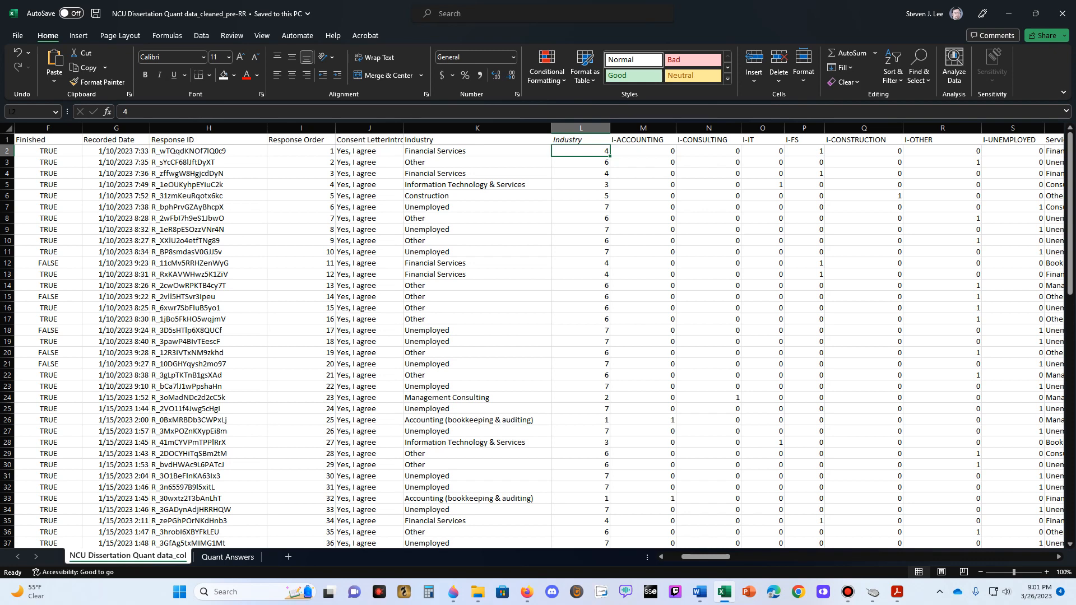
click(643, 141)
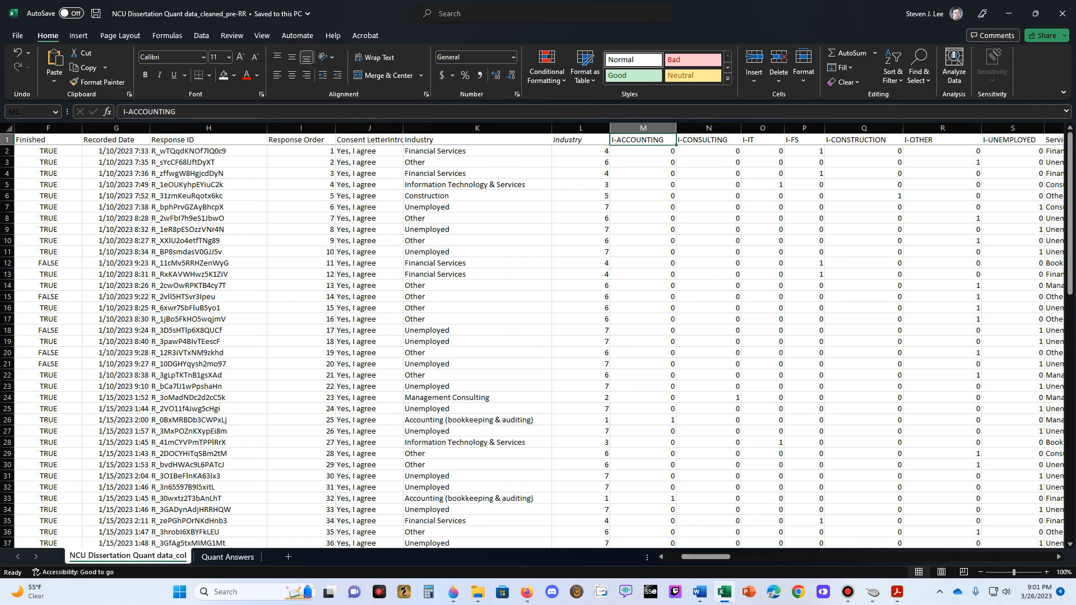
click(234, 75)
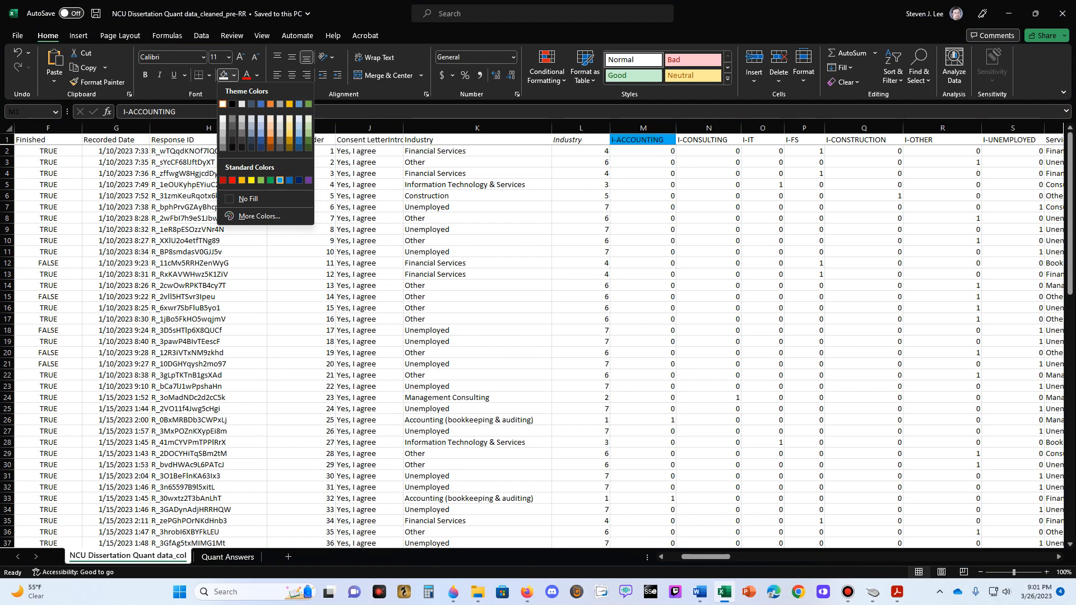
click(280, 180)
click(643, 128)
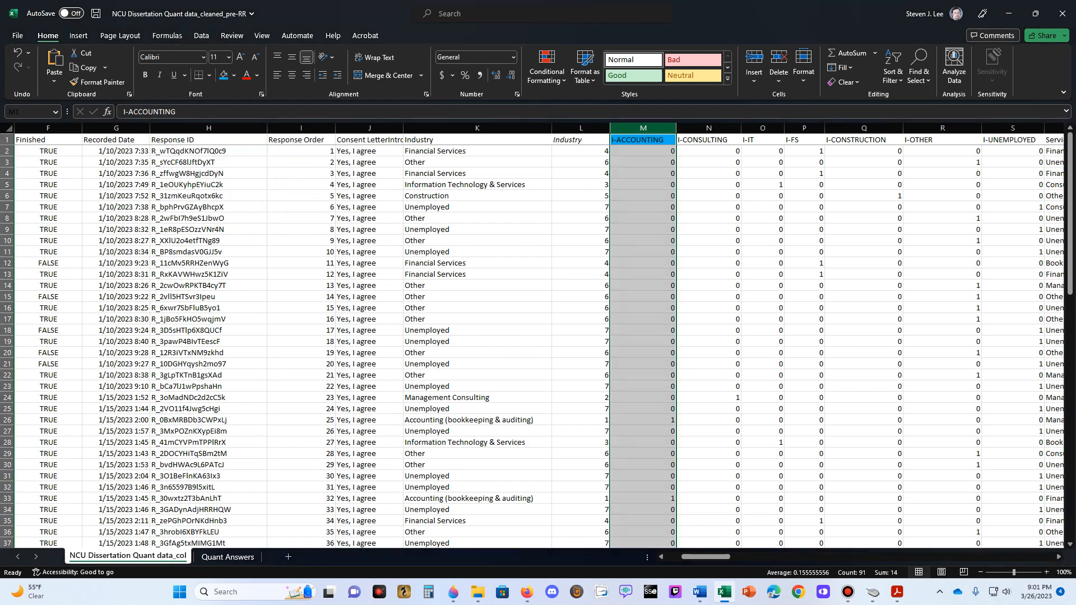
drag(643, 128, 774, 128)
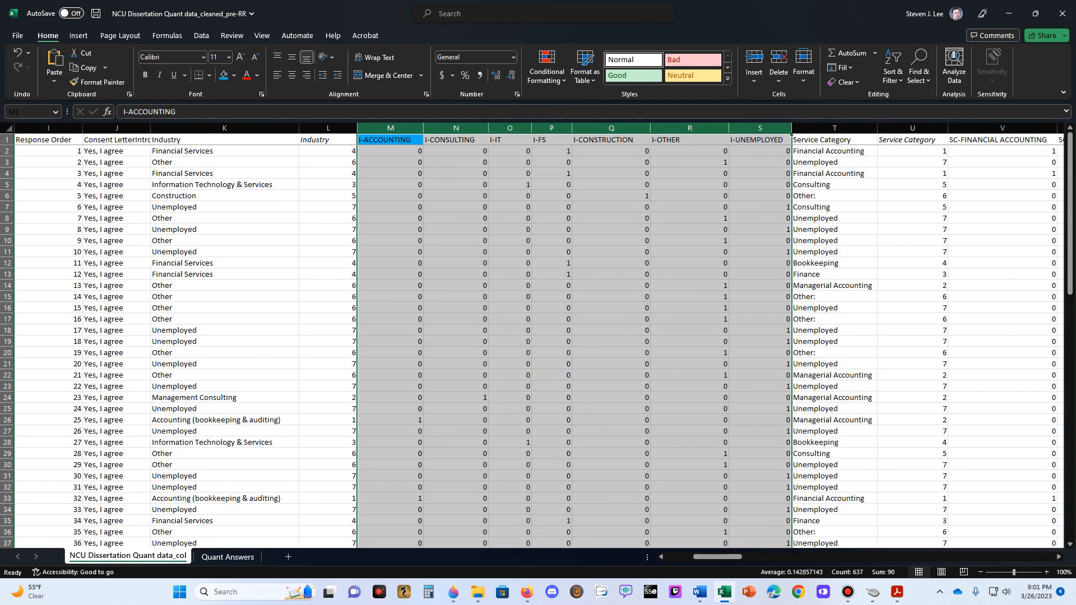
click(224, 75)
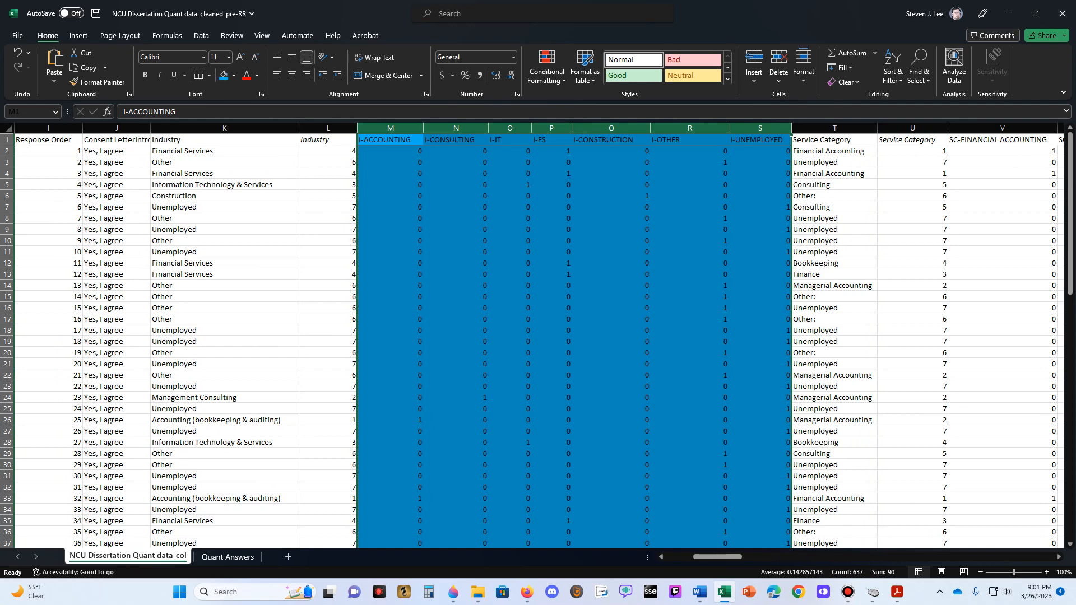
click(645, 197)
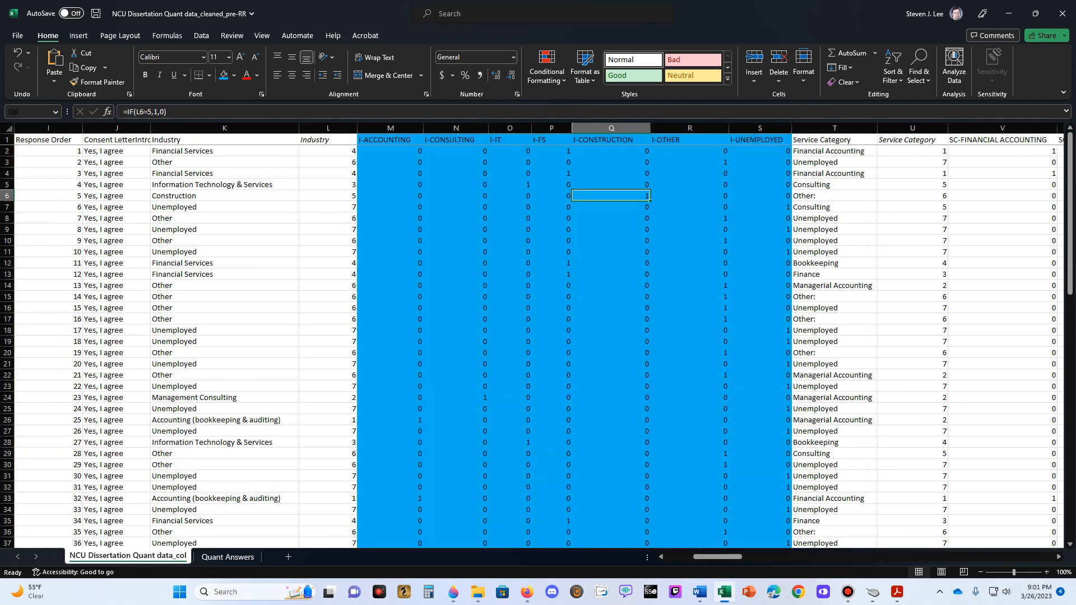
- Examine the industry indicator headers from I-FS to I-UNEMPLOYED and the neighbouring text and numeric Service Category headers in row 1
click(760, 140)
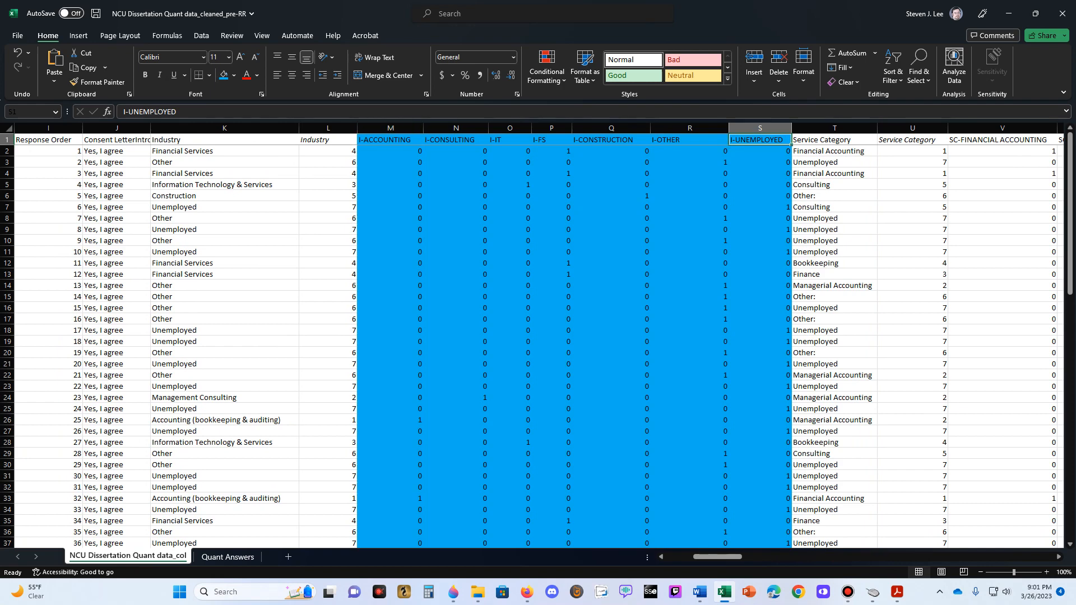
click(689, 140)
key(Left)
key(Left)
key(Left)
key(Left)
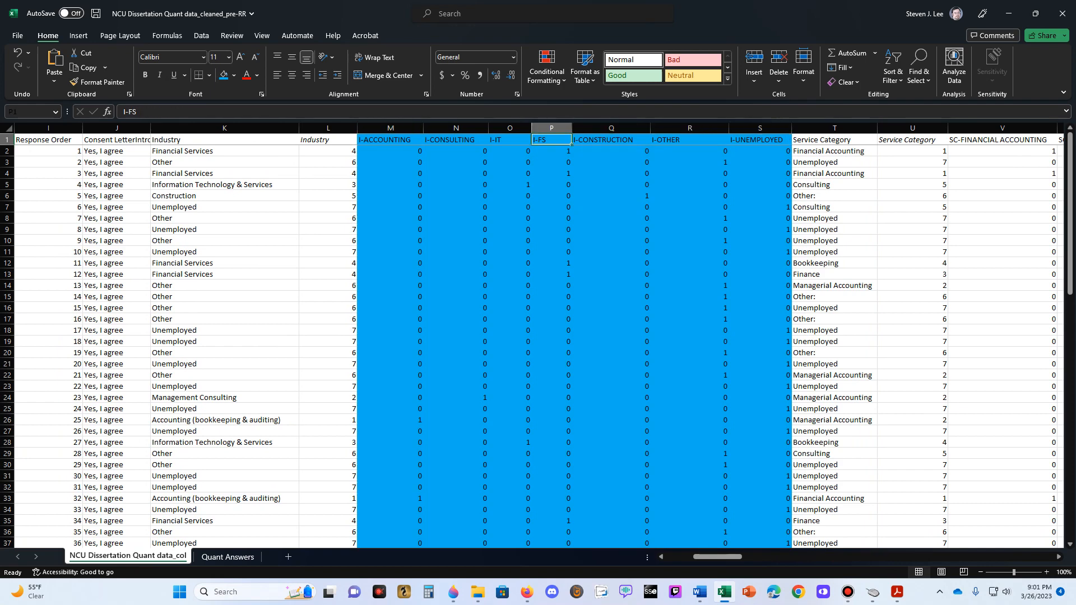
key(Right)
key(Right)
key(Right)
key(Right)
key(Right)
key(Right)
key(Right)
key(Right)
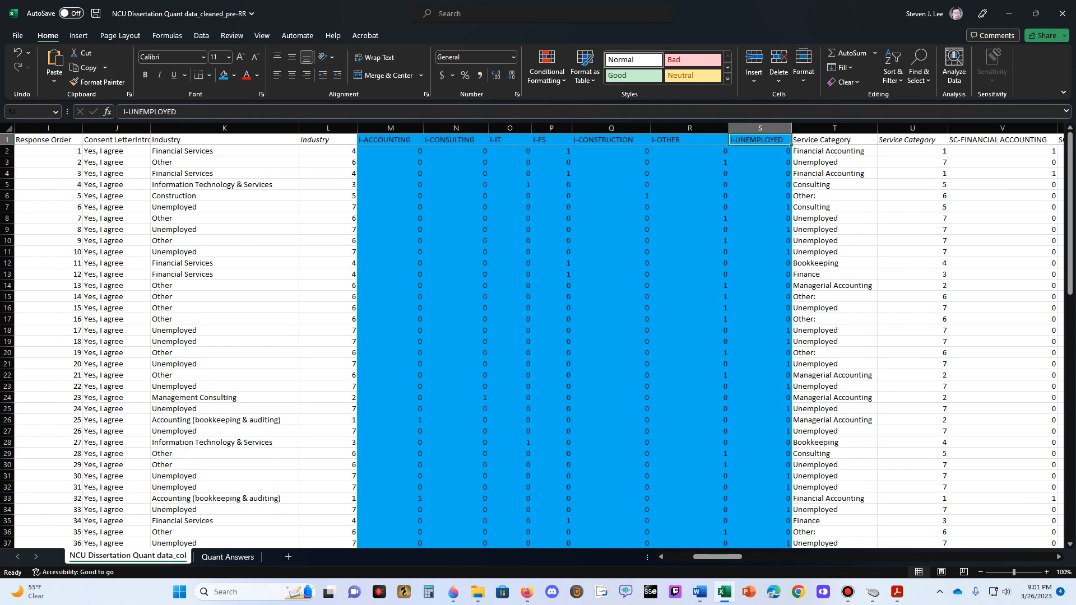
key(Right)
key(Right)
key(Left)
key(Left)
key(Left)
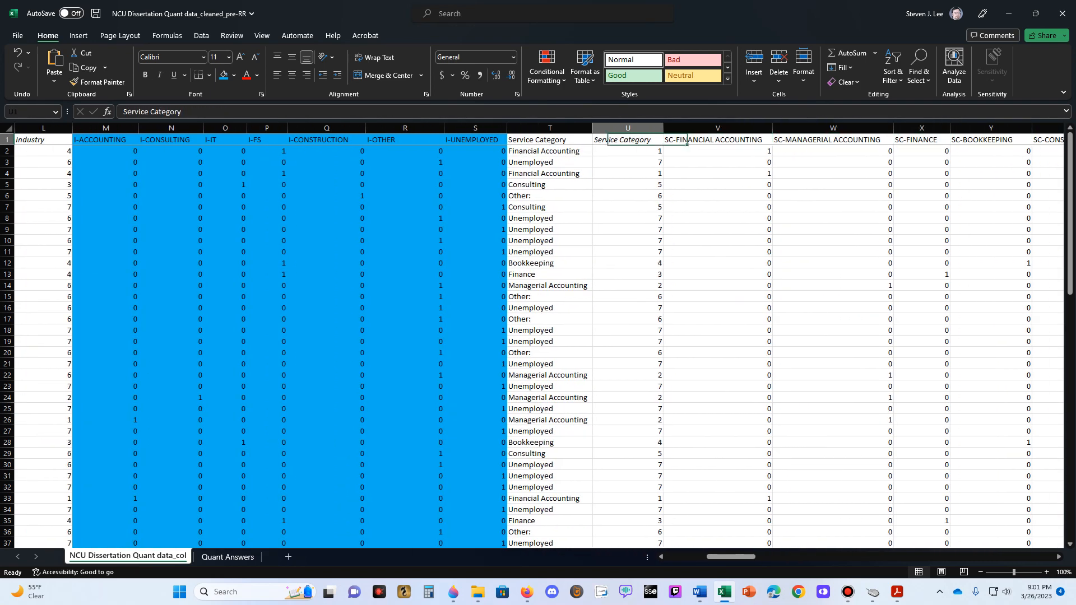
key(Left)
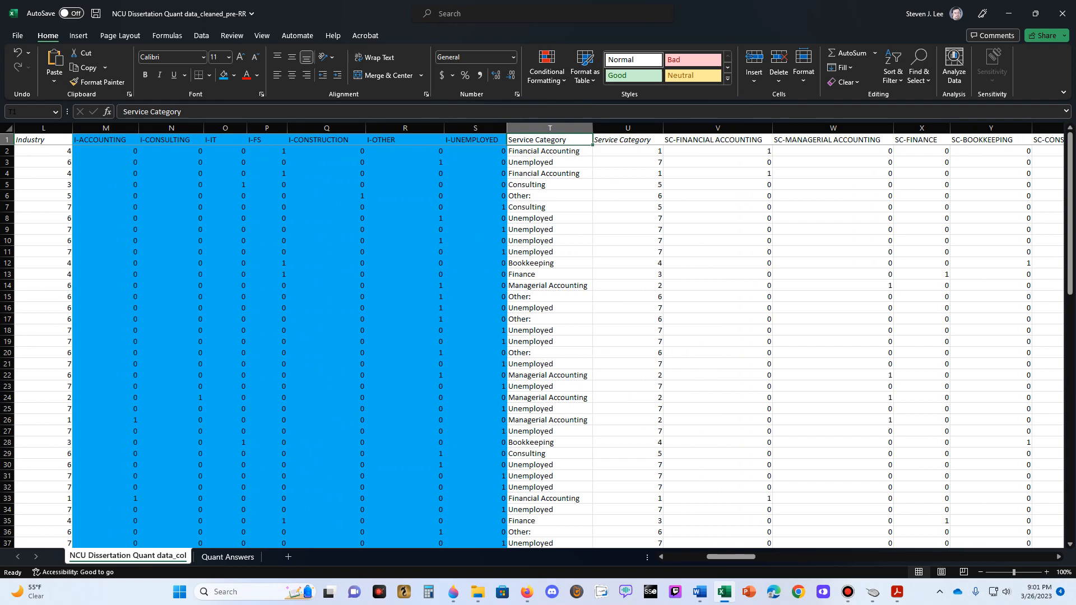
key(Left)
key(Left)
key(Left)
key(Left)
key(Left)
key(Left)
key(Left)
key(Right)
key(Right)
key(Right)
key(Right)
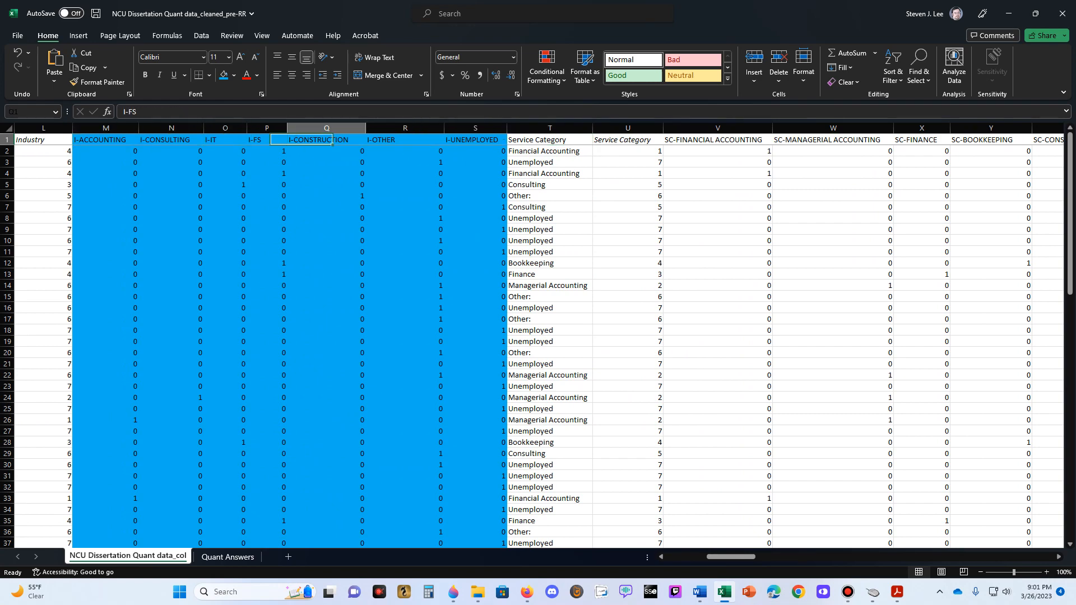
- Fill the service category indicator columns SC-FINANCIAL ACCOUNTING through SC-UNEMPLOYED with light blue
key(Right)
key(Right)
key(Right)
key(Right)
key(Right)
key(Right)
key(Right)
key(Right)
key(Right)
key(Right)
key(Right)
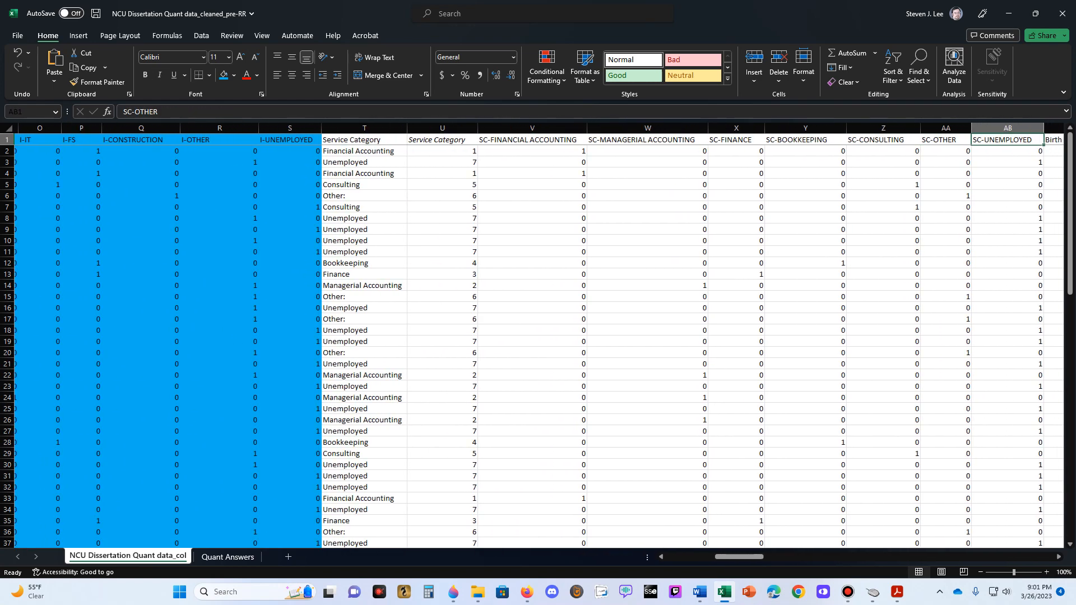
key(Right)
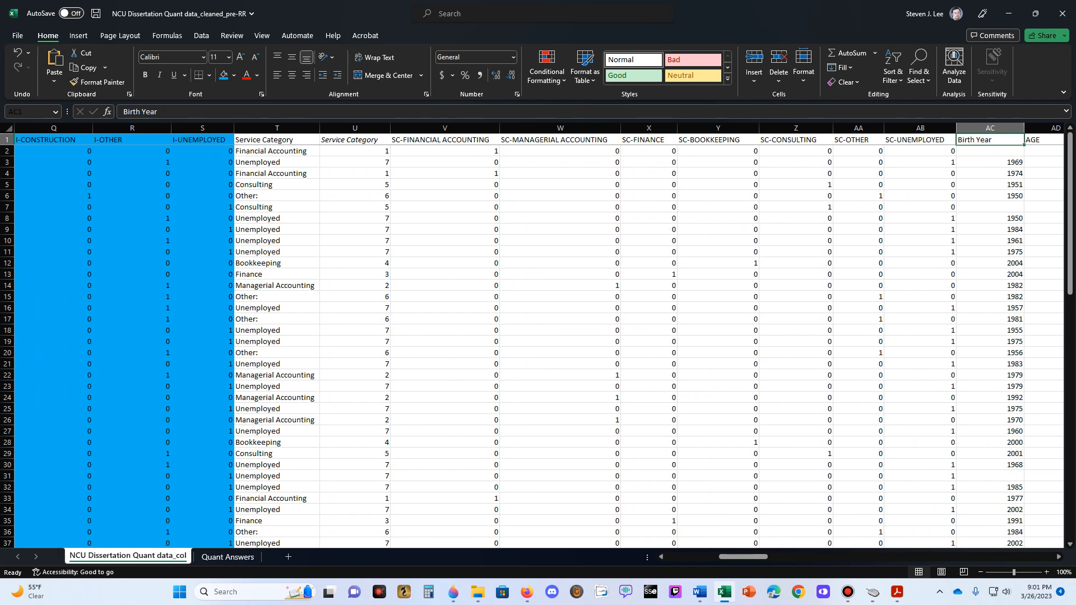
drag(445, 128, 920, 128)
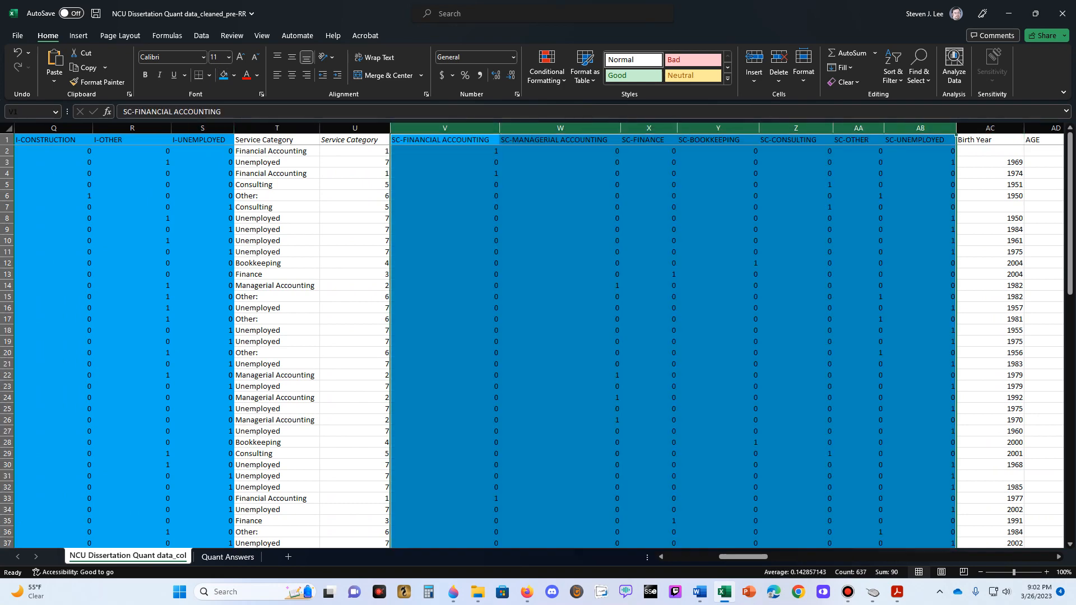
click(561, 151)
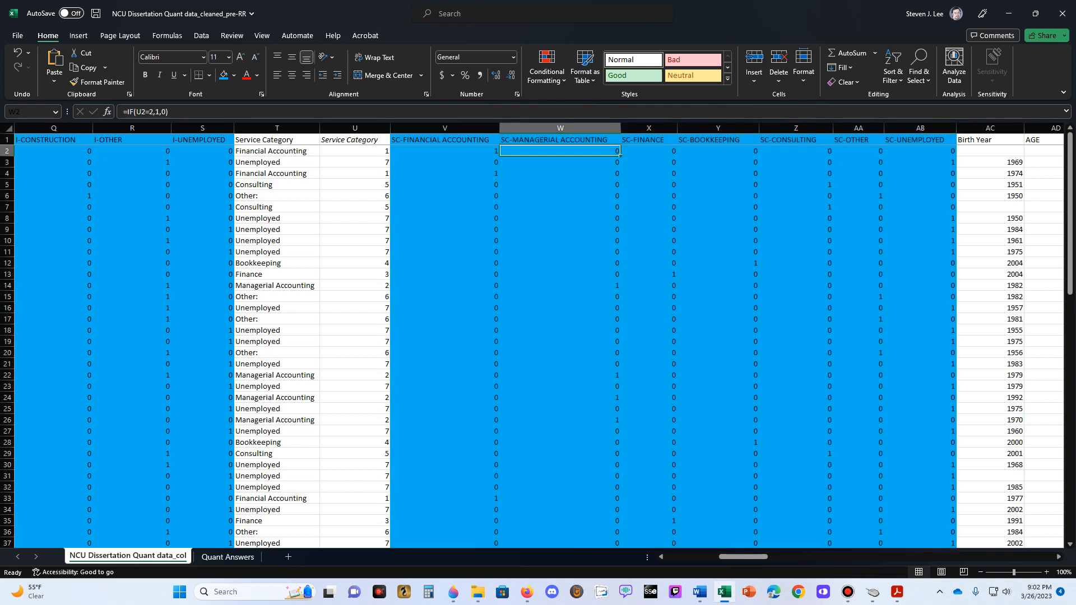
- Fill the AGE column with light blue and check row 3's age formula against its Birth Year value
click(921, 140)
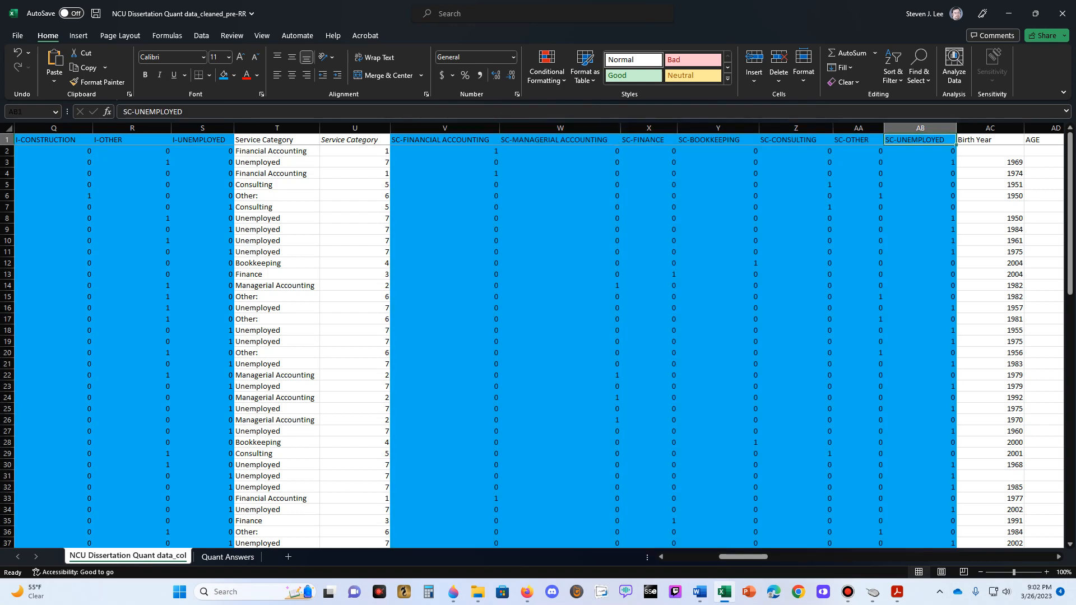
key(Right)
key(Right)
key(Right)
key(Right)
key(Right)
key(Right)
key(Right)
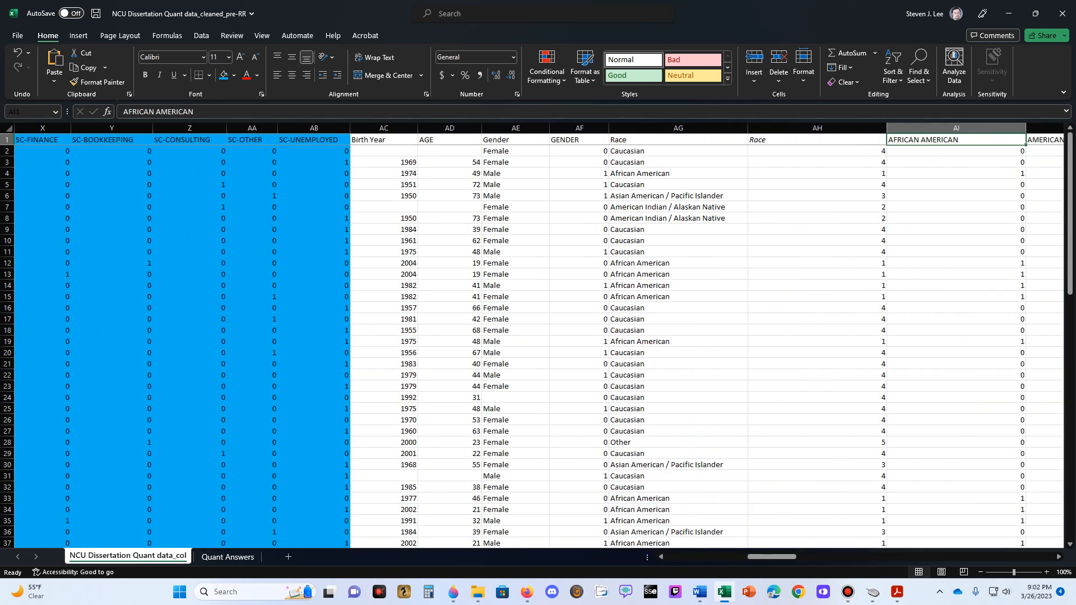
click(450, 128)
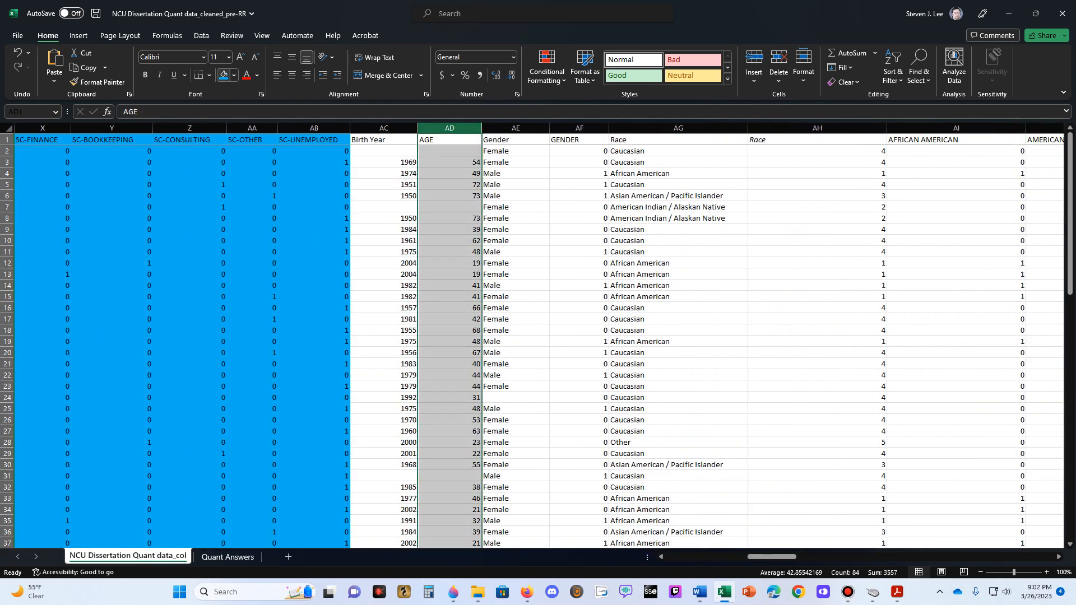
click(224, 75)
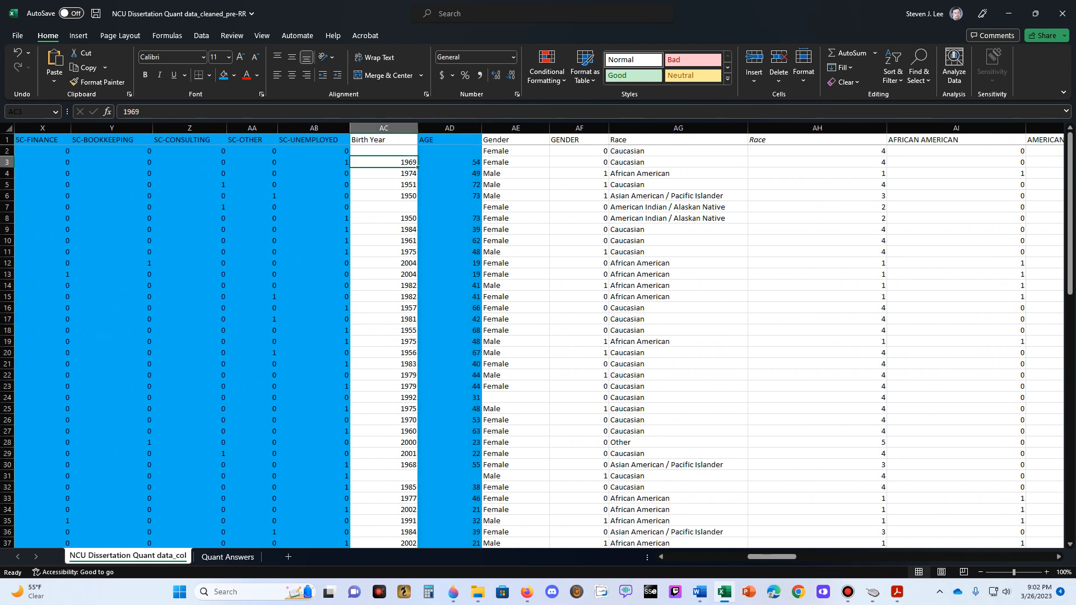
click(450, 162)
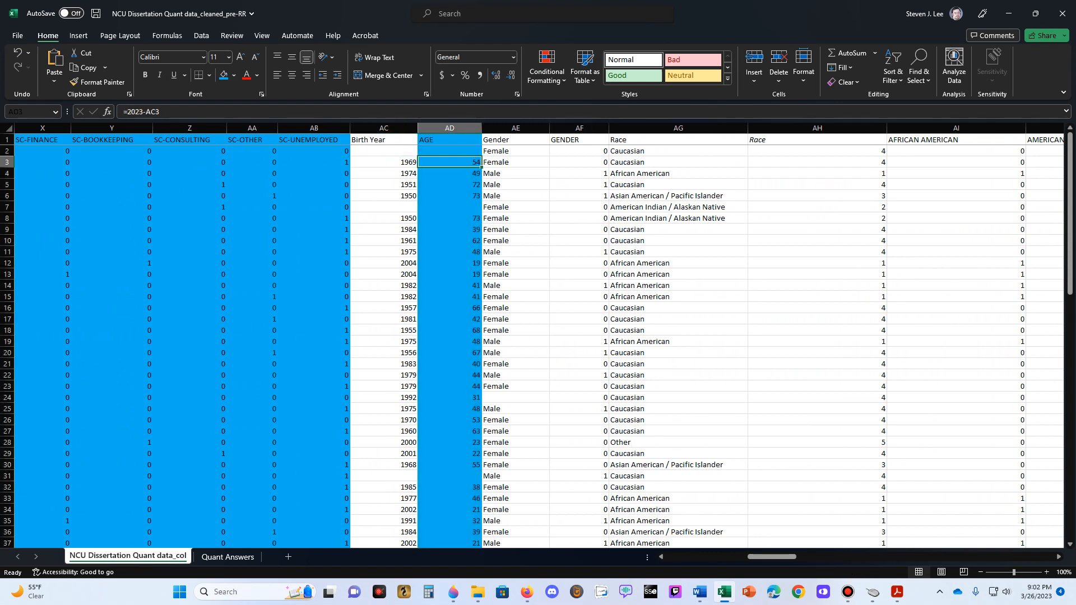
- Fill the GENDER column and the race indicator columns AFRICAN AMERICAN through OTHER with light blue
click(579, 128)
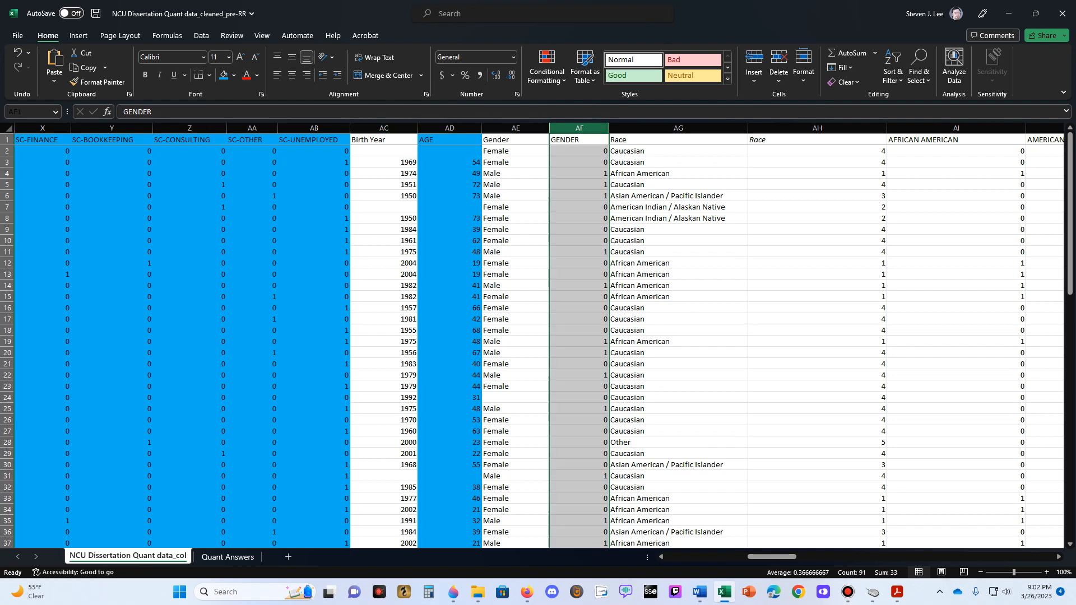
click(224, 75)
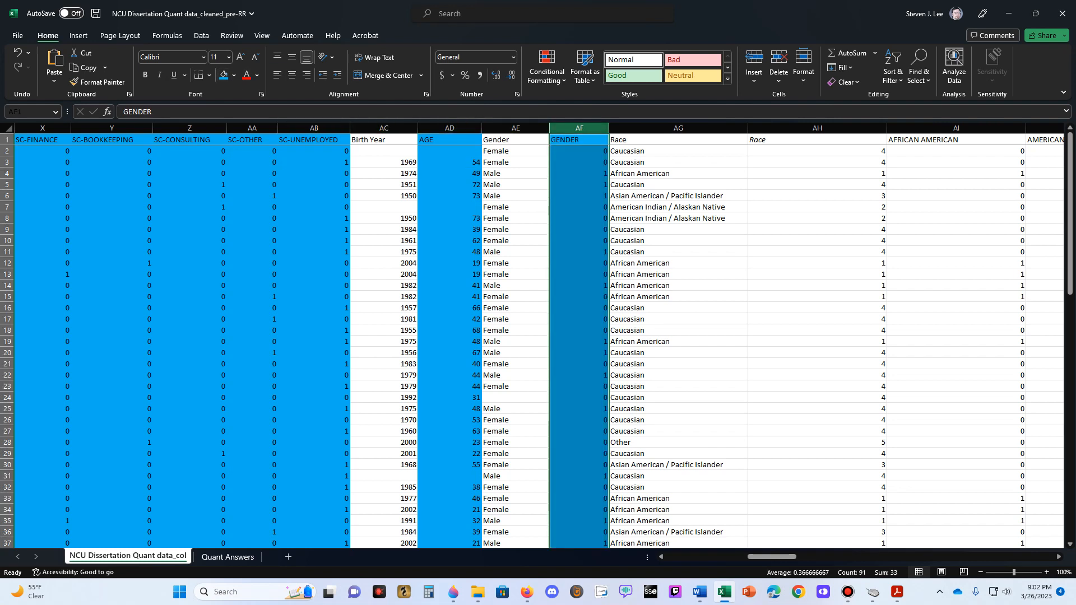
click(817, 139)
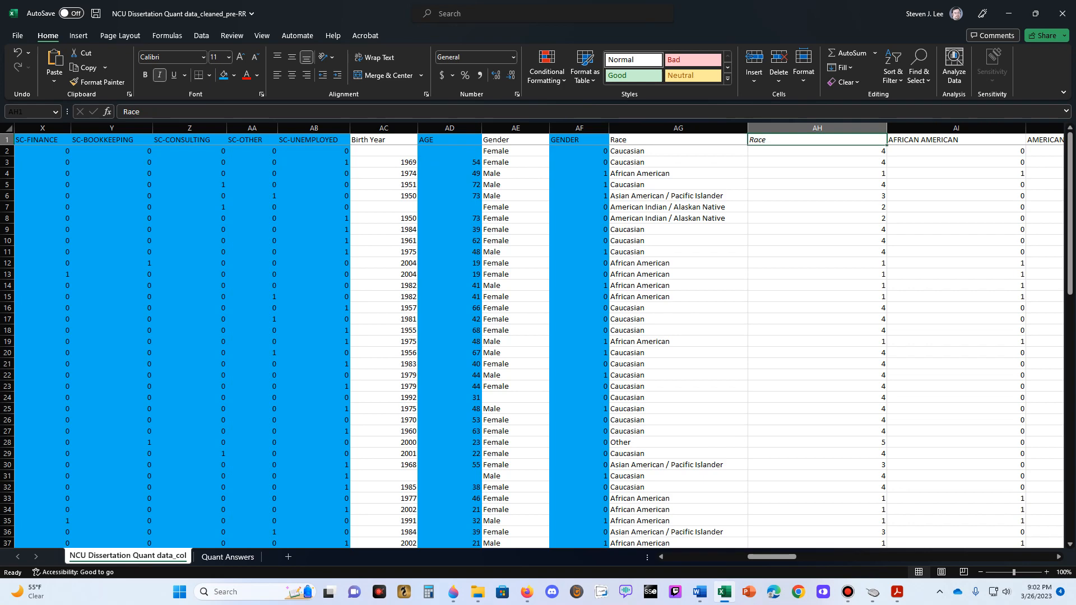
key(Right)
key(Right)
key(Right)
key(Right)
key(Right)
key(Right)
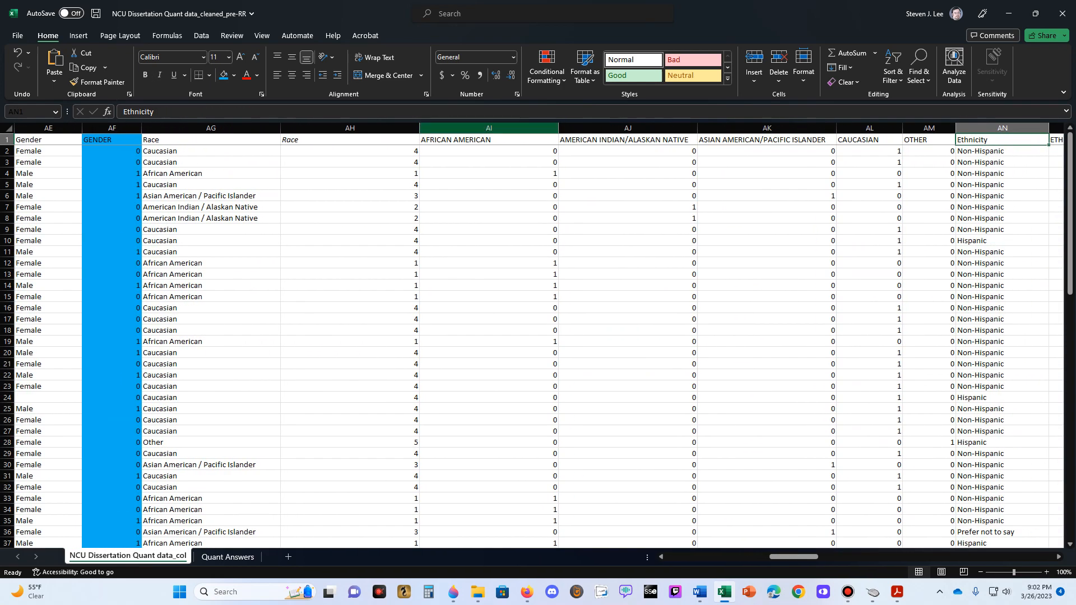
click(489, 127)
drag(489, 128, 929, 128)
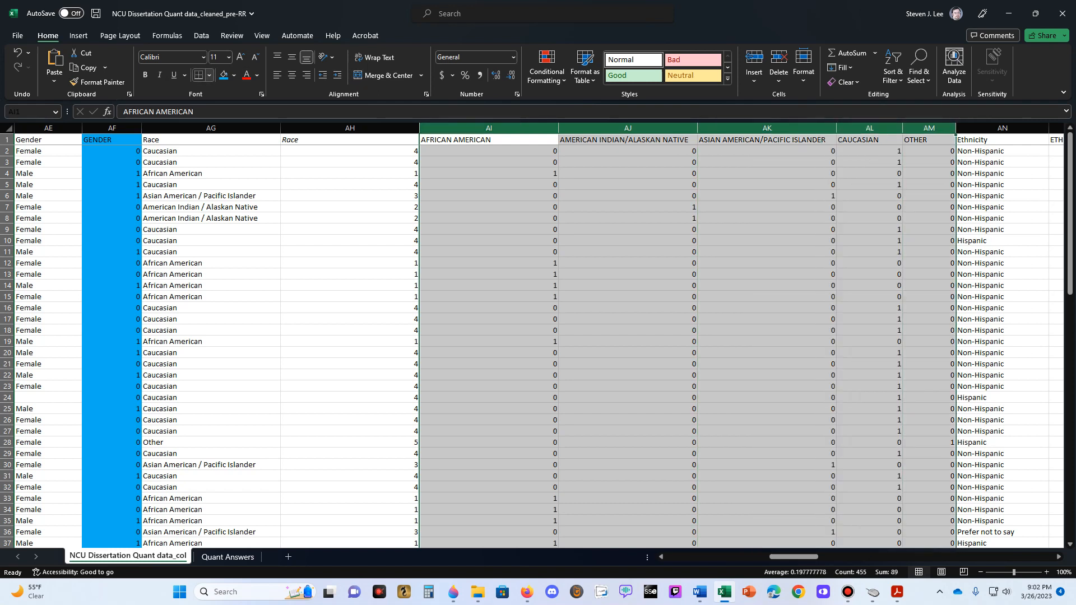
click(224, 75)
click(929, 140)
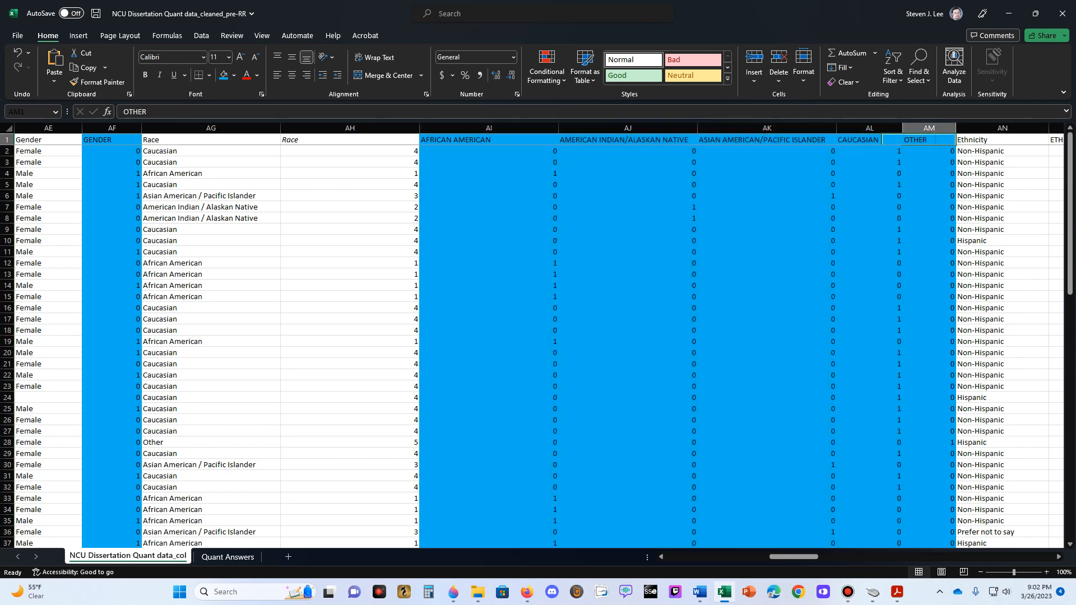
- Fill the coded ETHNICITY column with light blue, leaving out the text Ethnicity column beside it
key(Right)
key(Right)
key(Right)
key(Right)
key(Right)
key(Right)
key(Right)
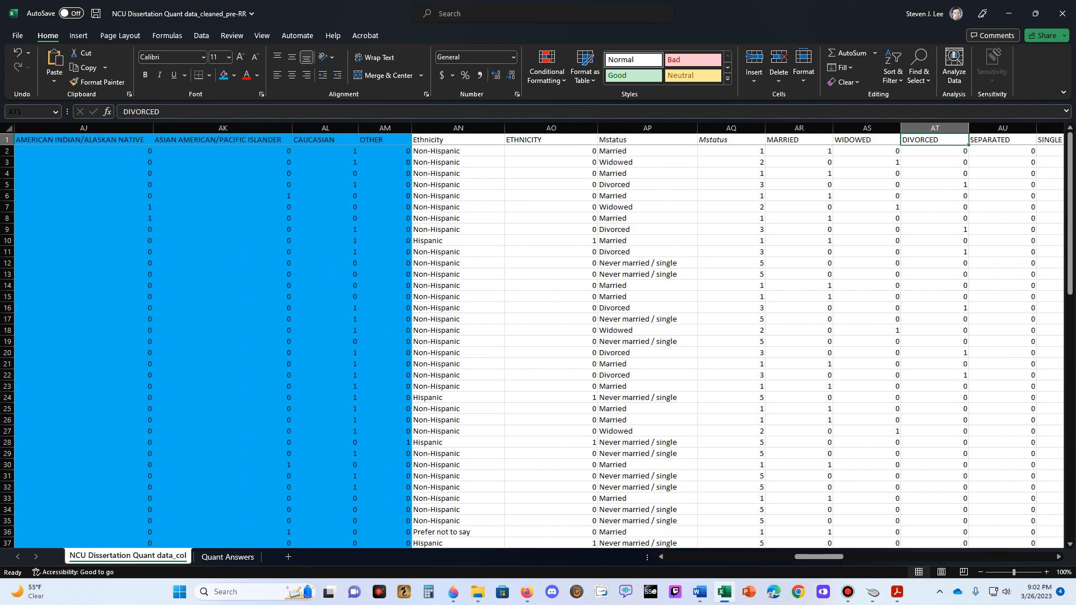
click(551, 128)
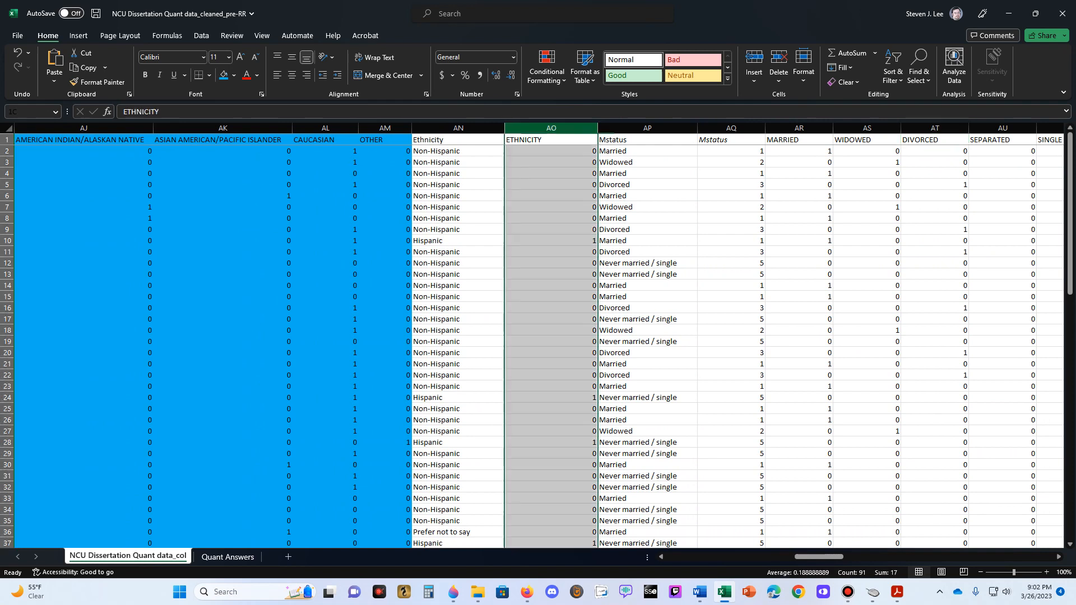
click(224, 75)
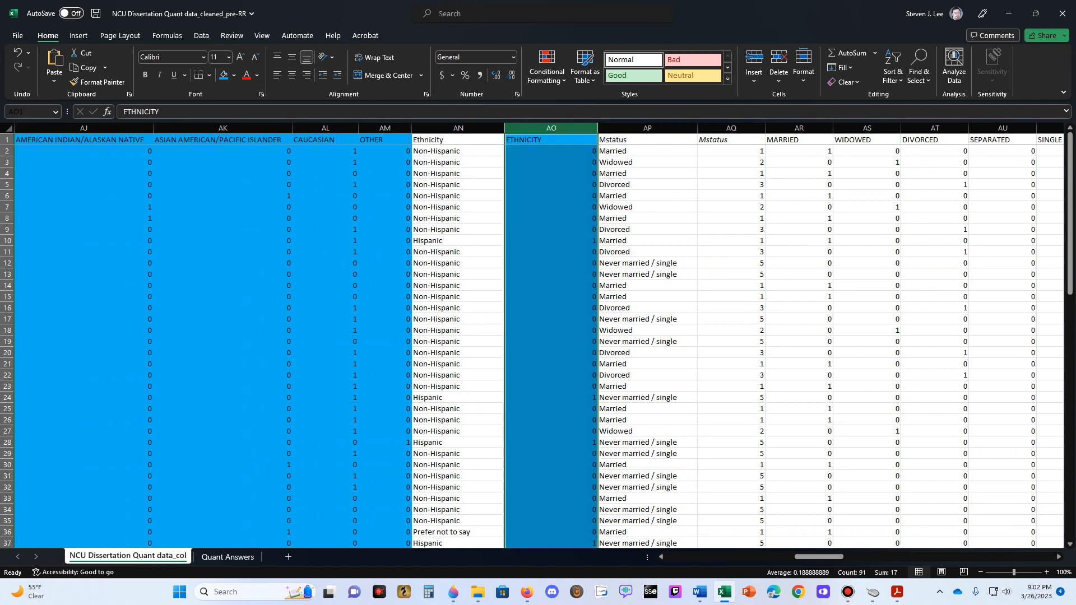
- Fill the marital status indicator columns MARRIED through PREFER NOT TO SAY with light blue
click(731, 151)
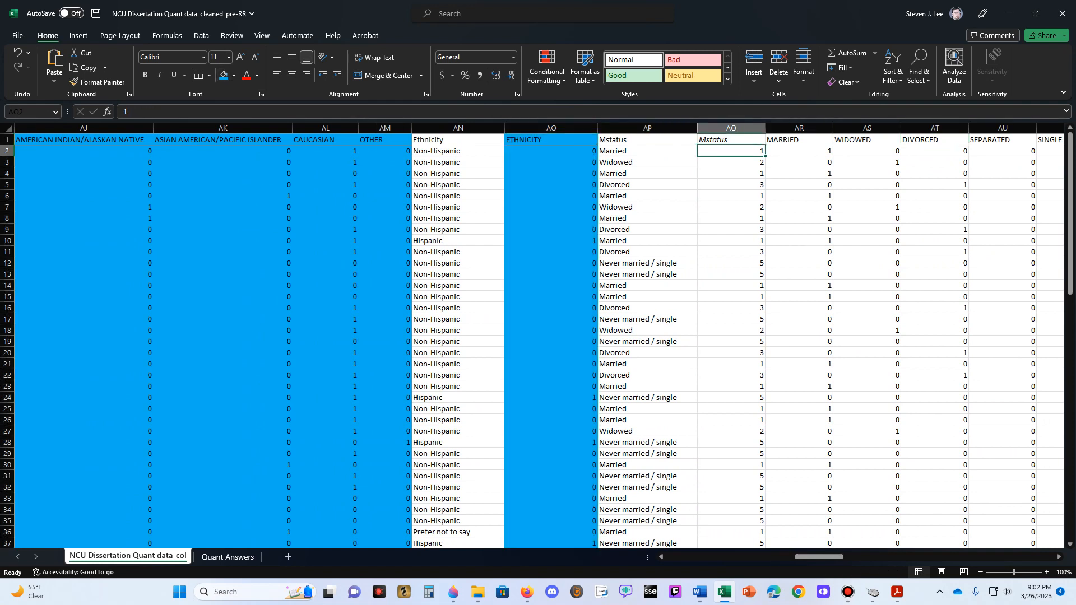
key(Right)
key(Right)
key(Right)
key(Right)
key(Right)
key(Right)
key(Right)
key(Right)
key(Right)
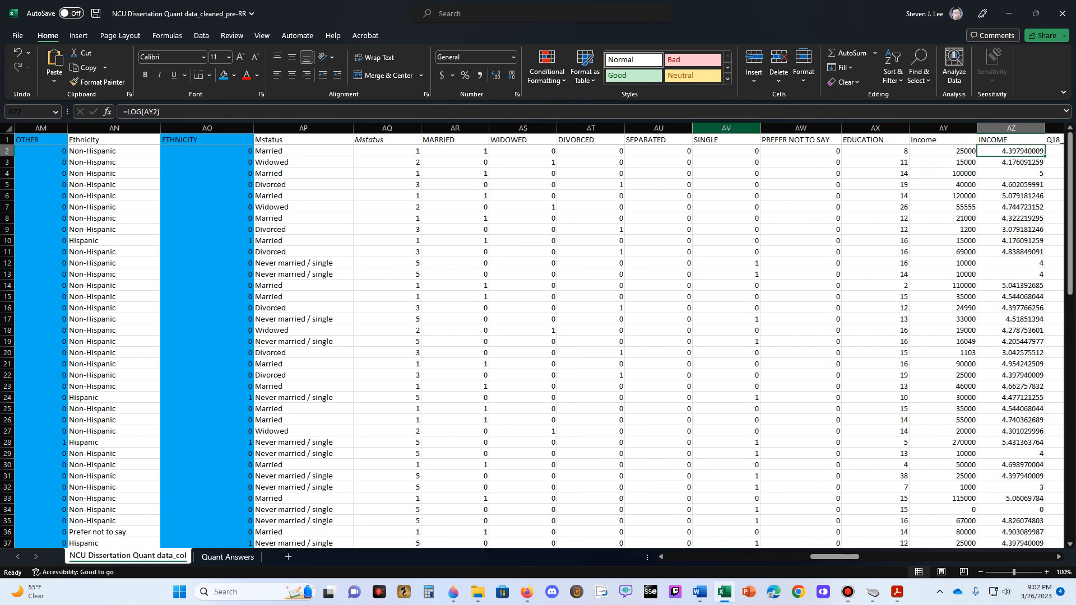
drag(455, 128, 801, 128)
click(224, 75)
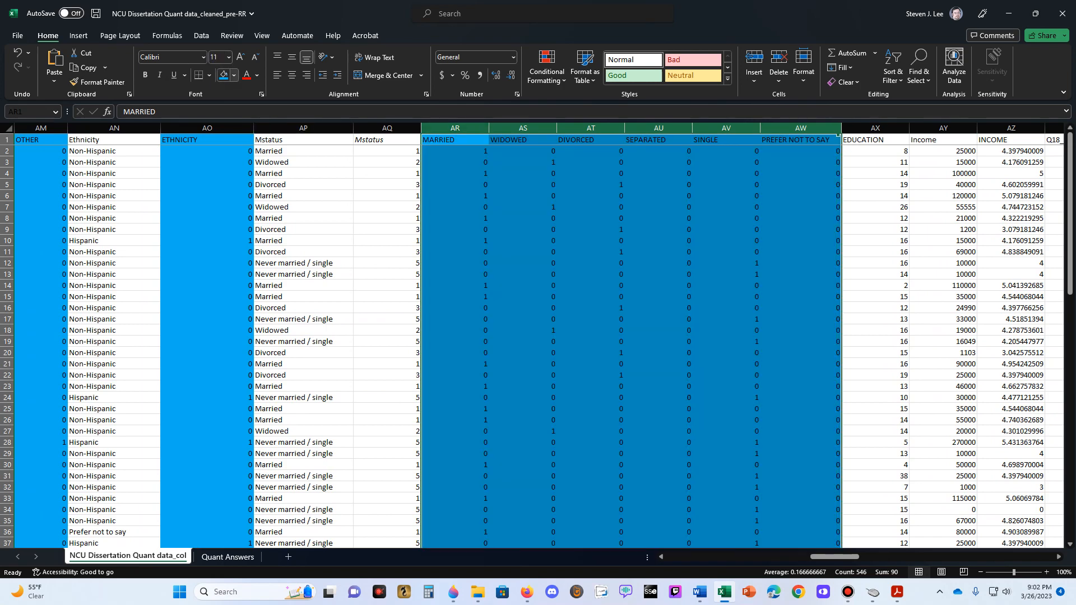
- Fill the EDUCATION column with light blue
click(876, 128)
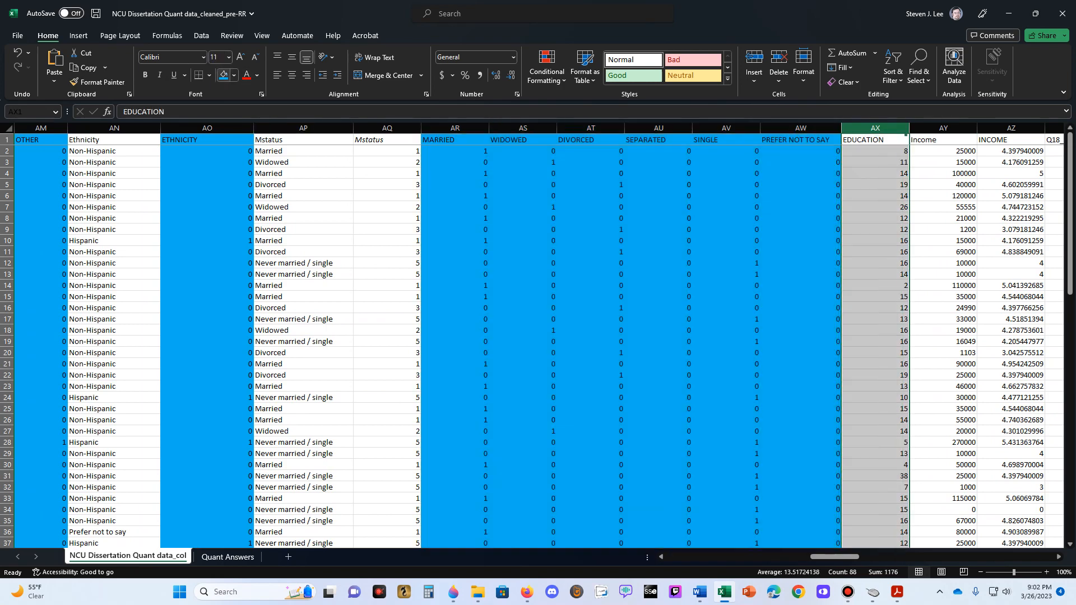
click(223, 74)
click(876, 151)
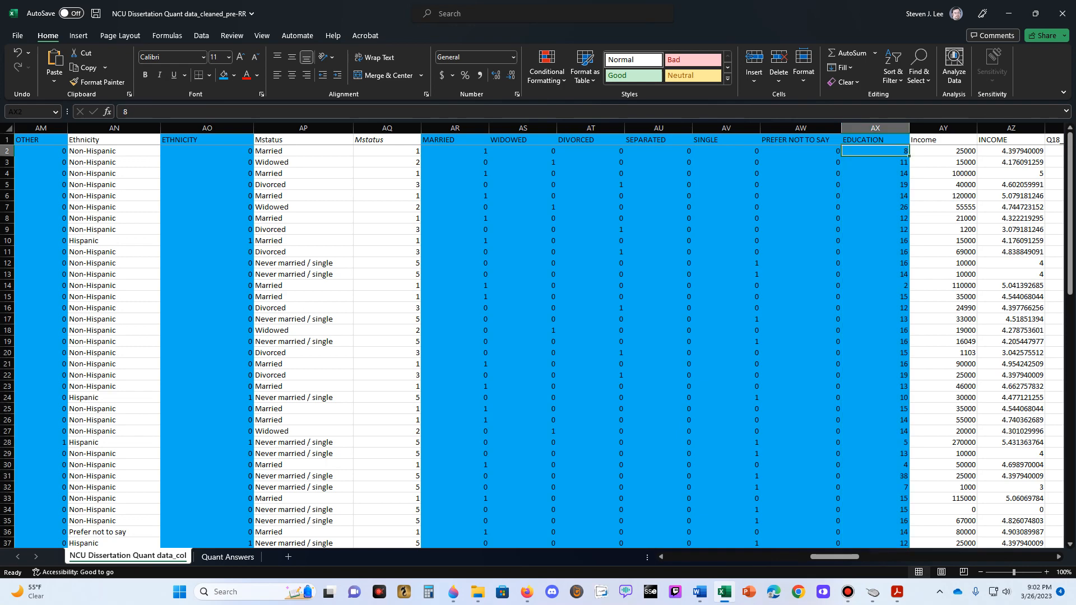
- Rename the log-transformed INCOME header in column AZ to logINCOME and fill that column with light blue
key(Right)
key(Right)
key(Right)
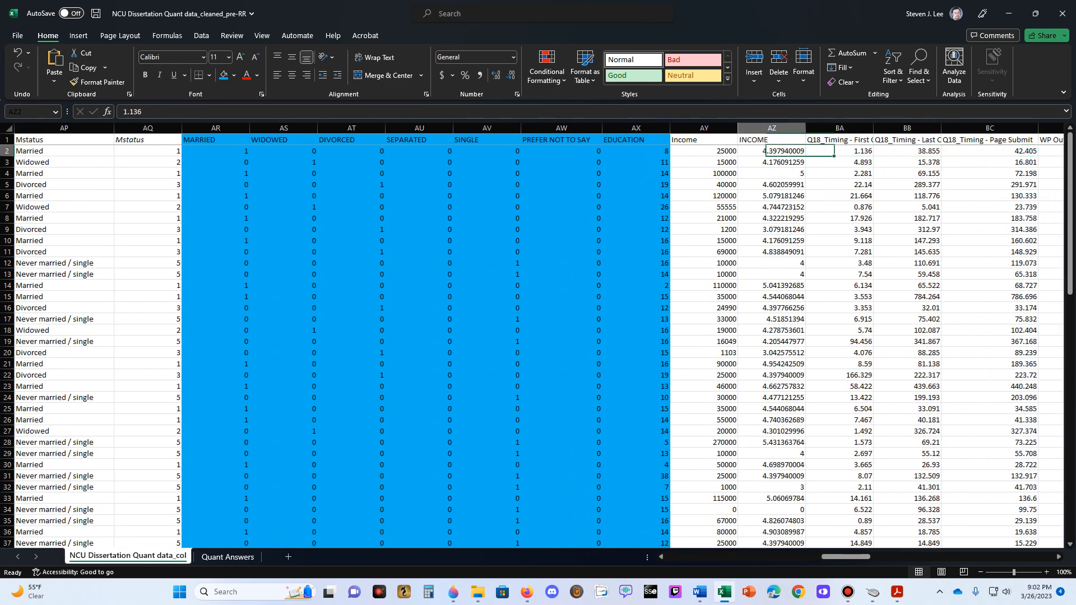
key(Left)
key(Left)
key(Right)
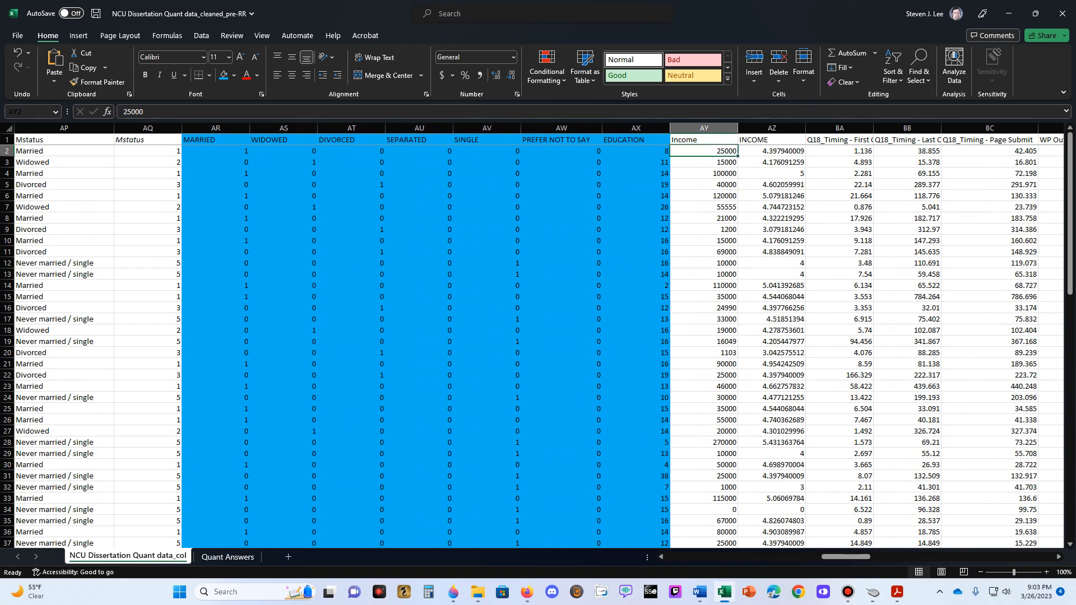
key(Left)
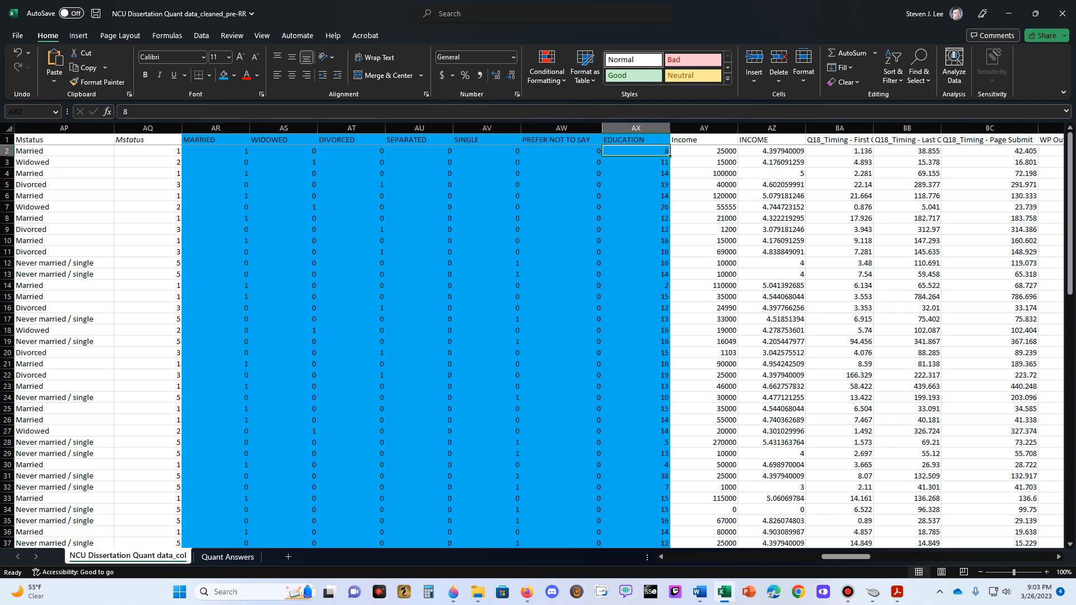
click(771, 127)
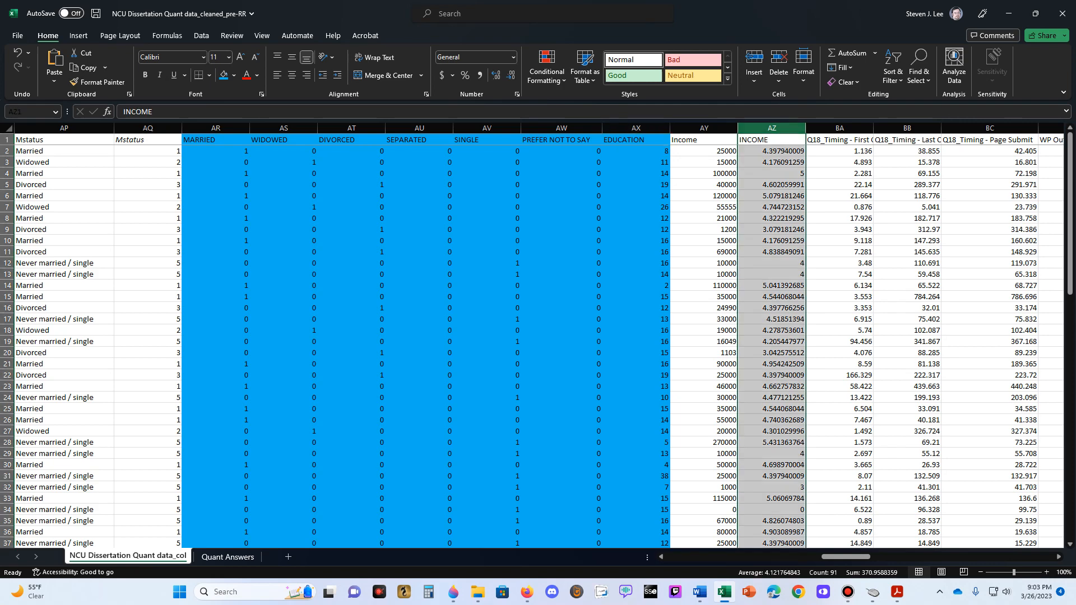
double_click(772, 140)
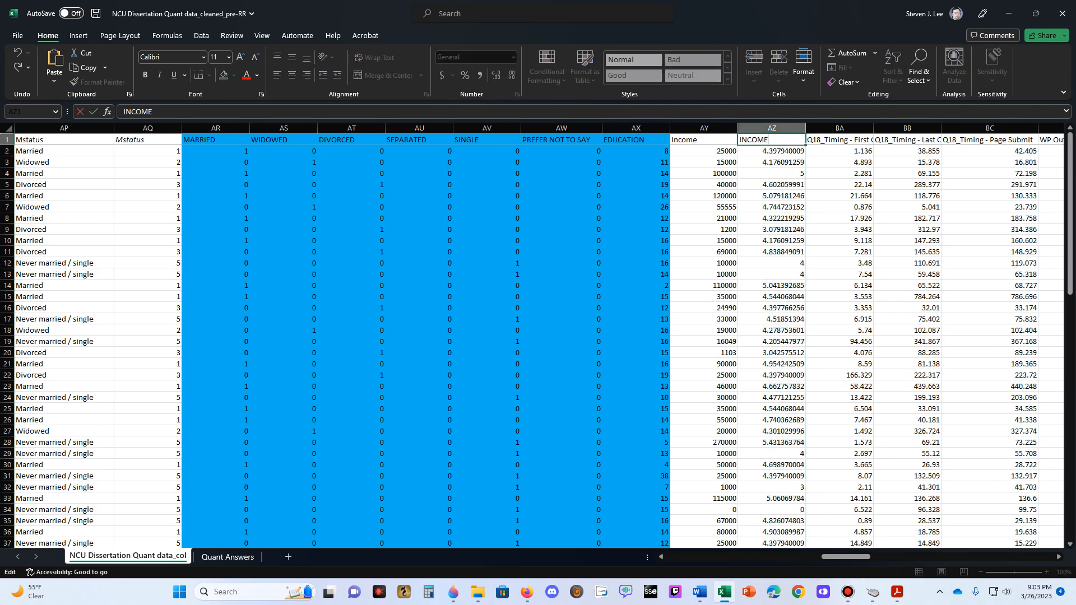
text(log)
key(ctrl+Return)
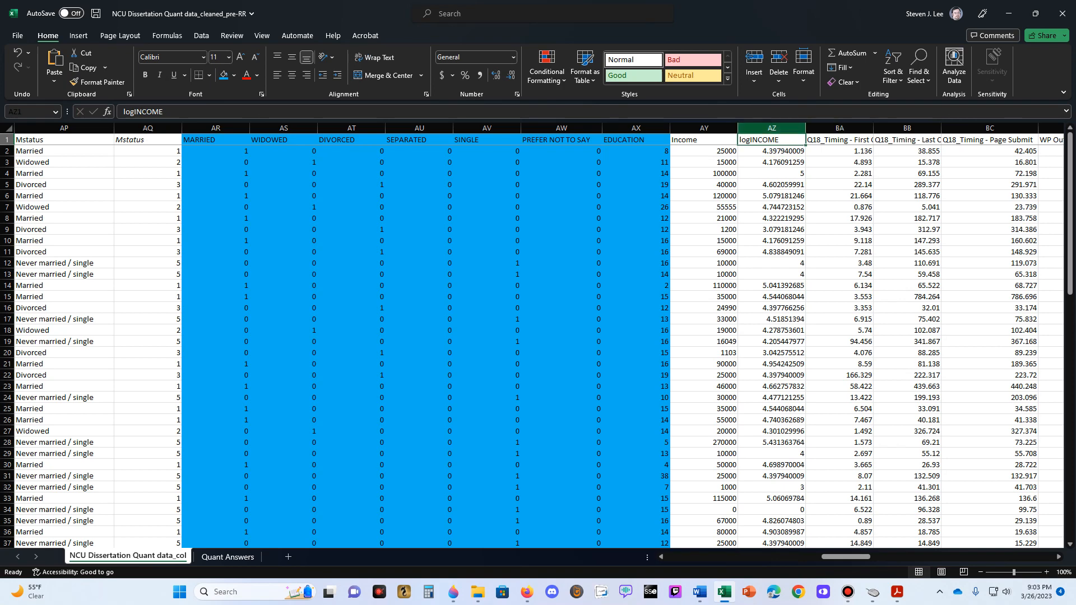
click(772, 128)
click(223, 75)
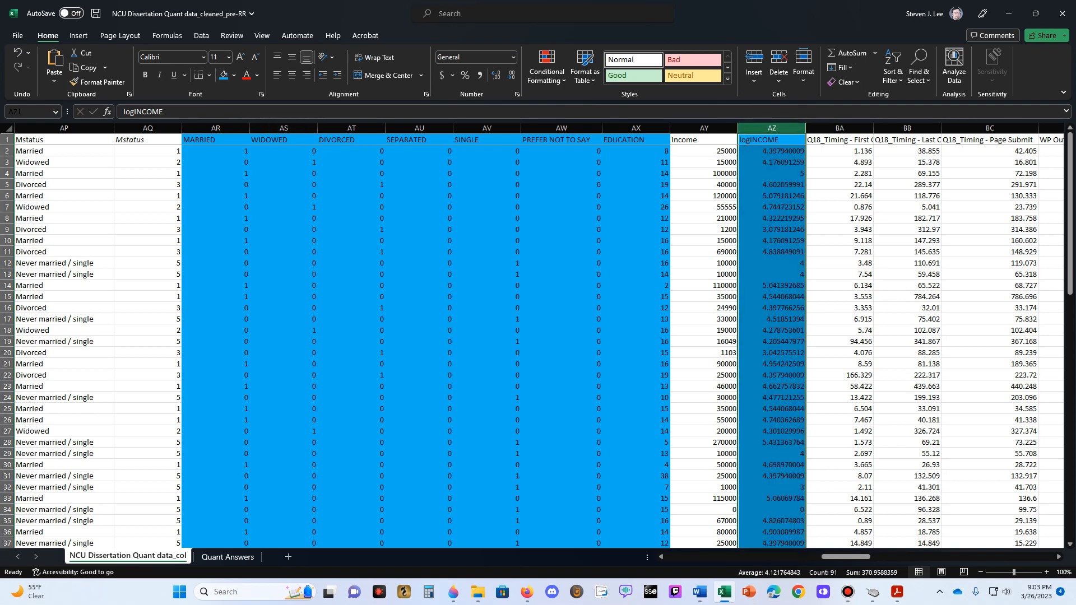
- Fill the FRAUDWORK column, which follows WP Score, with light blue
click(840, 150)
key(Up)
key(Right)
key(Right)
key(Right)
key(Right)
key(Right)
key(Right)
key(Right)
key(Right)
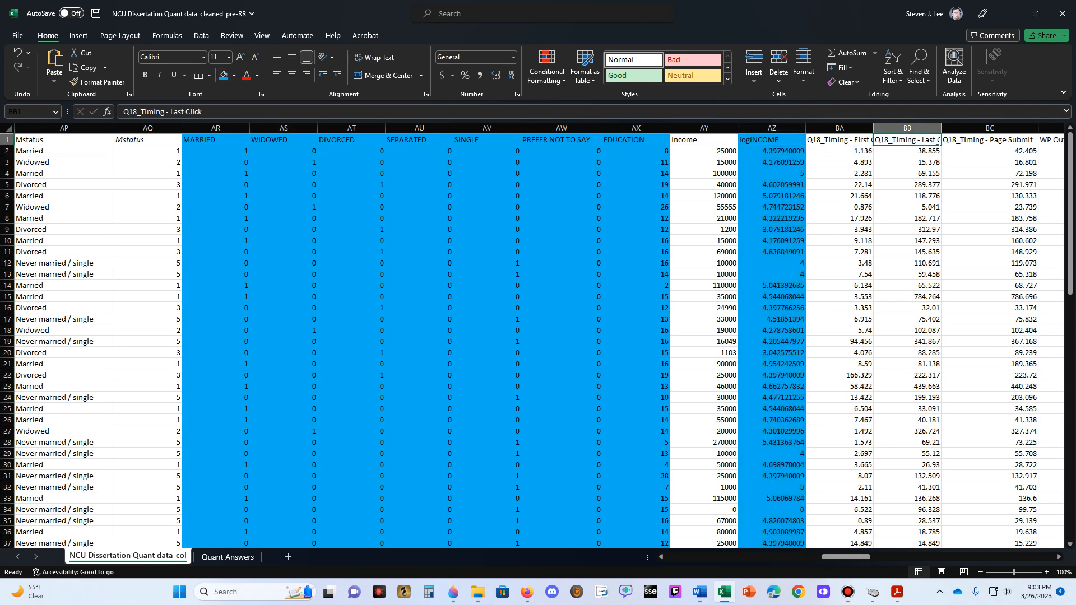
key(Right)
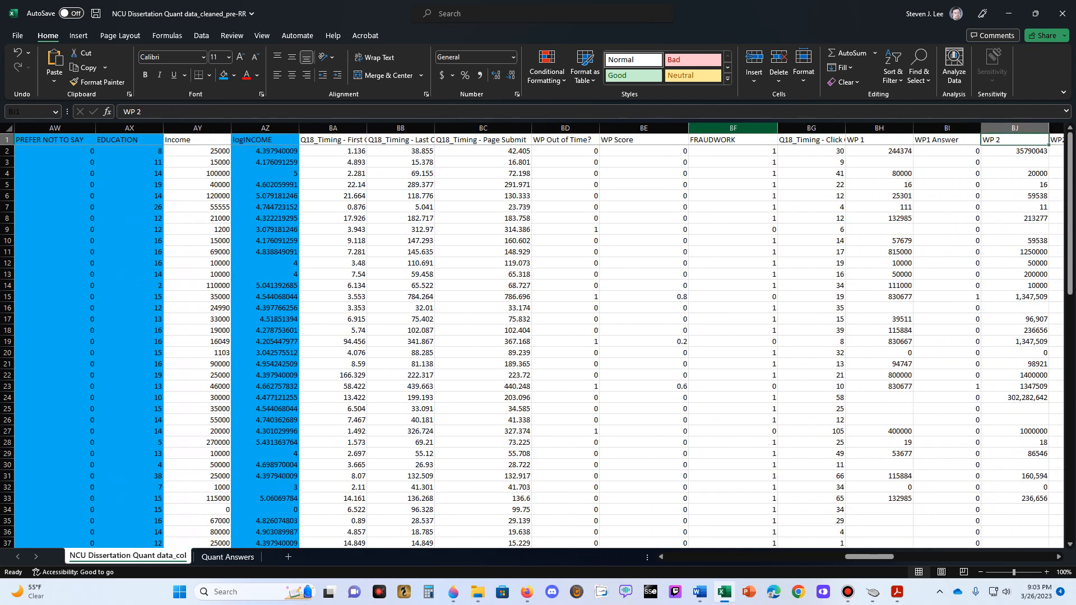
click(733, 128)
click(223, 75)
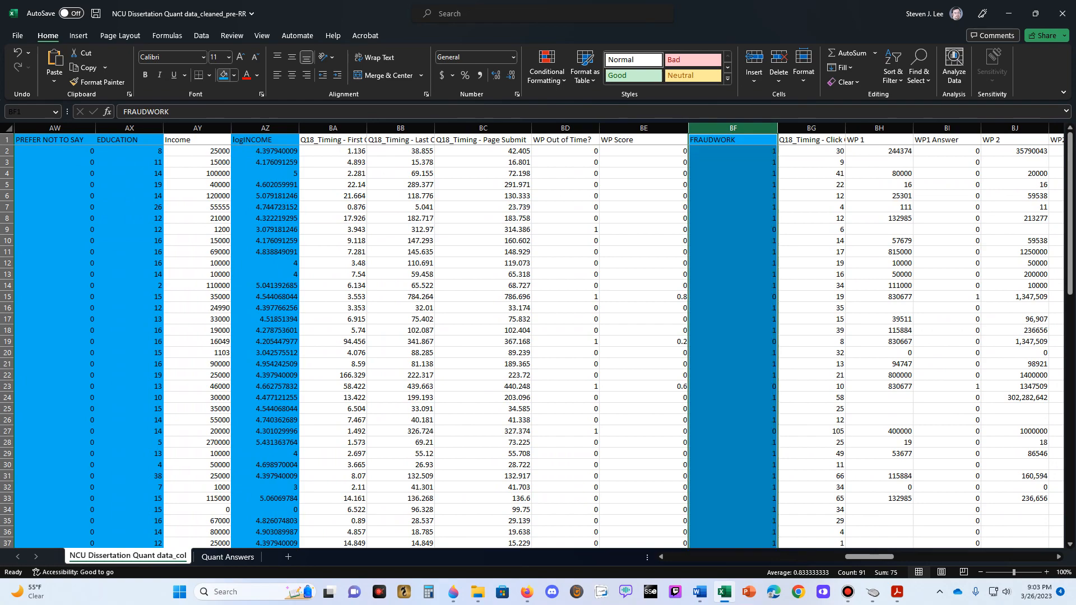
- Rename the second FRAUDWORK header, in cell CG1 after MP Score, to FRAUDMANAGE
click(812, 151)
key(Right)
key(Right)
key(Right)
key(Right)
key(Right)
key(Right)
key(Right)
key(Right)
key(Right)
key(Right)
key(Right)
key(Right)
key(Right)
key(Right)
key(Right)
key(Right)
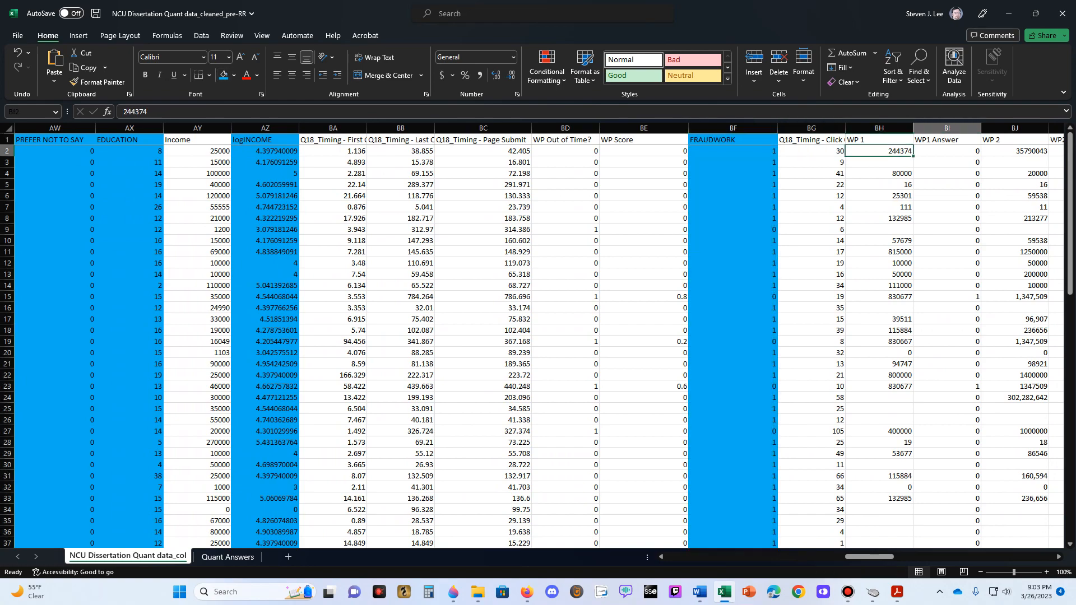
key(Right)
key(Right)
key(Right)
key(Right)
key(Right)
key(Right)
key(Right)
key(Right)
key(Right)
key(Right)
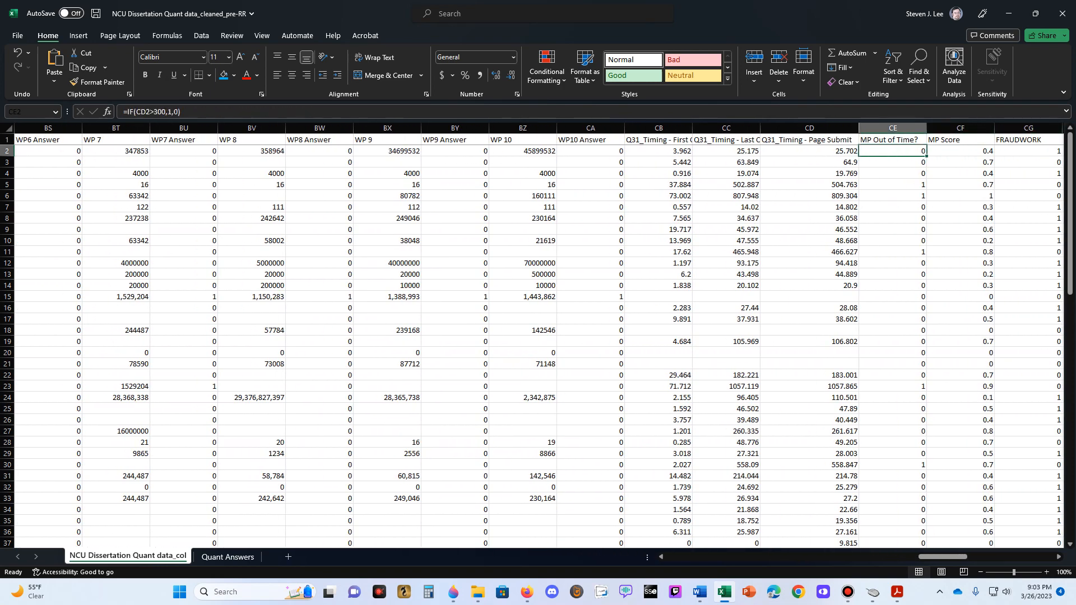
key(Right)
key(Right)
key(Left)
key(Left)
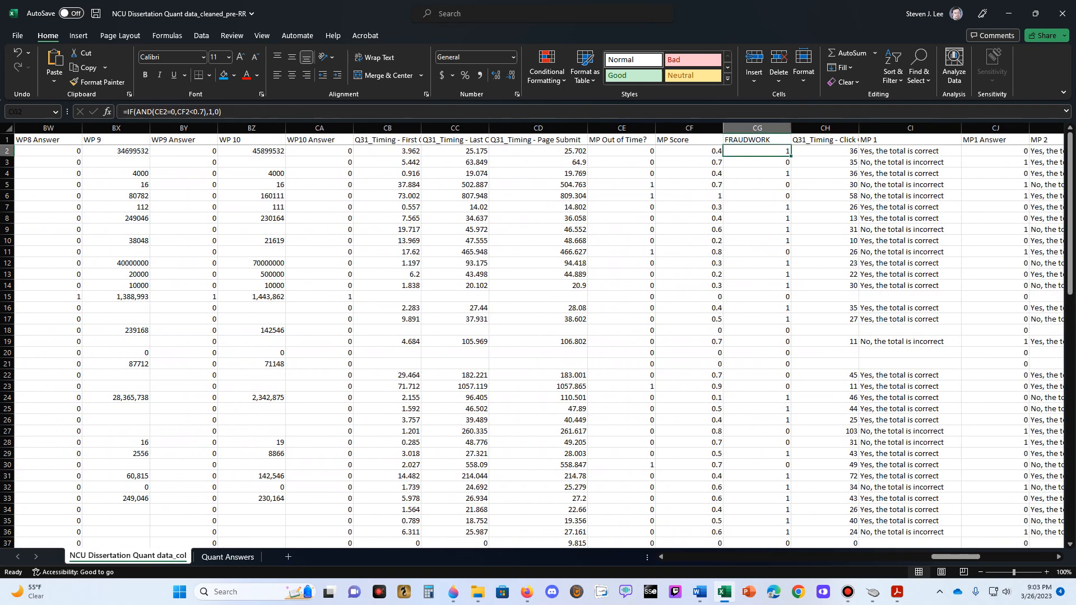
key(Up)
text(FR)
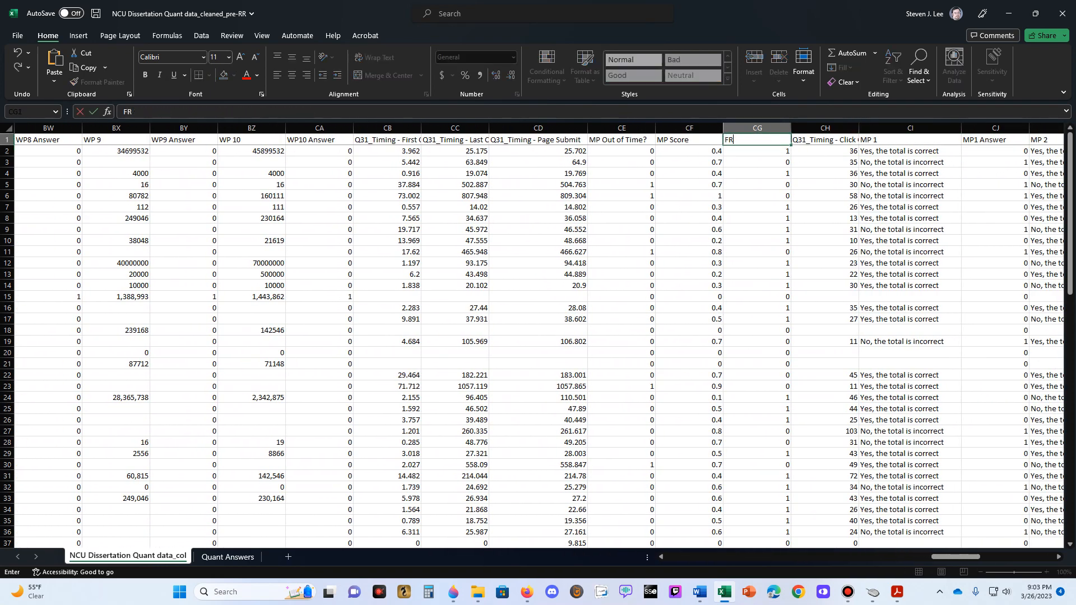
text(AUDMANAGE)
key(Return)
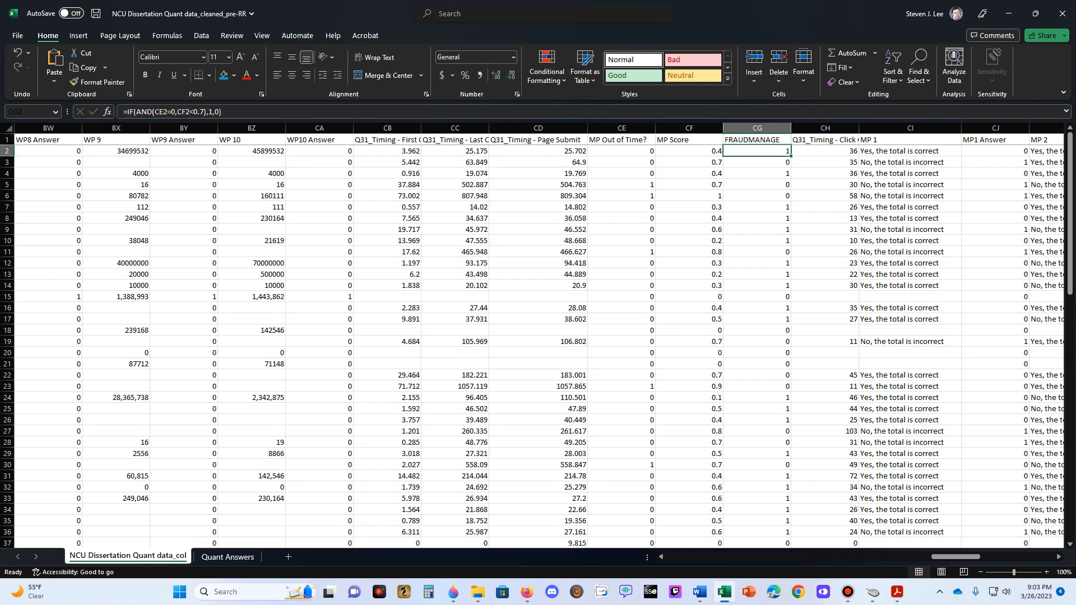
- Fill the FRAUDMANAGE column with light blue
key(Up)
key(ctrl+space)
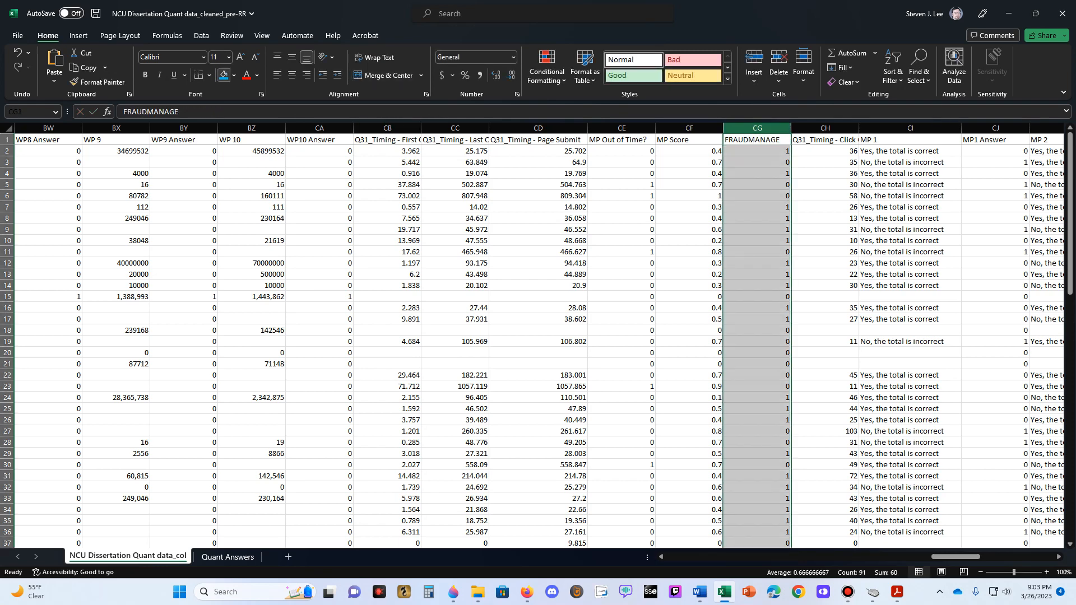
click(224, 76)
click(825, 151)
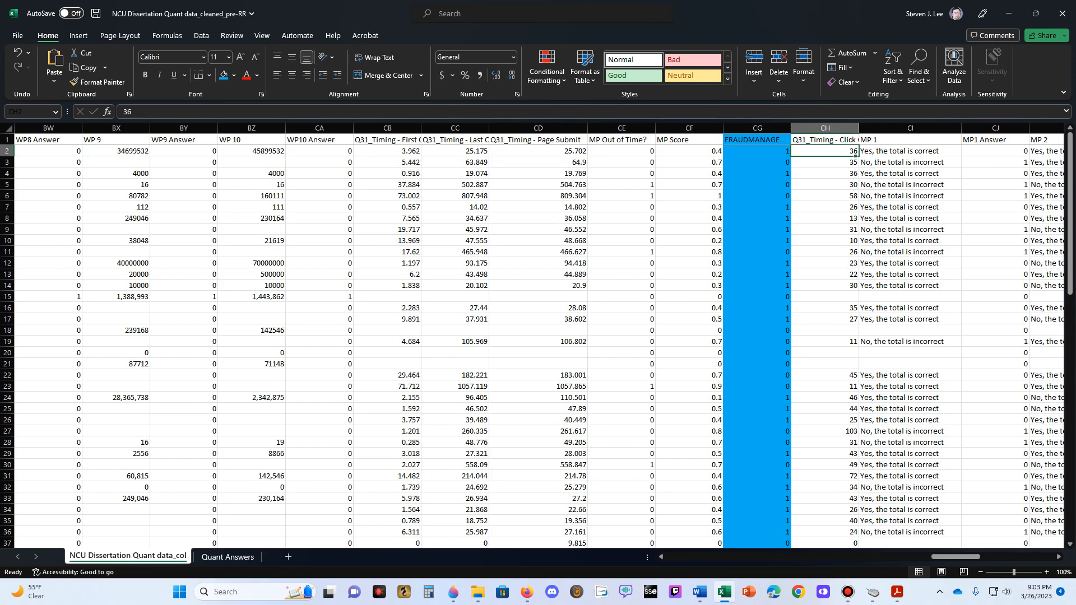
- Examine the columns from MP 1 to MP10 Answer for any further model variables and return towards the WP answer columns
key(Right)
key(Right)
key(Right)
key(Right)
key(Right)
key(Right)
key(Right)
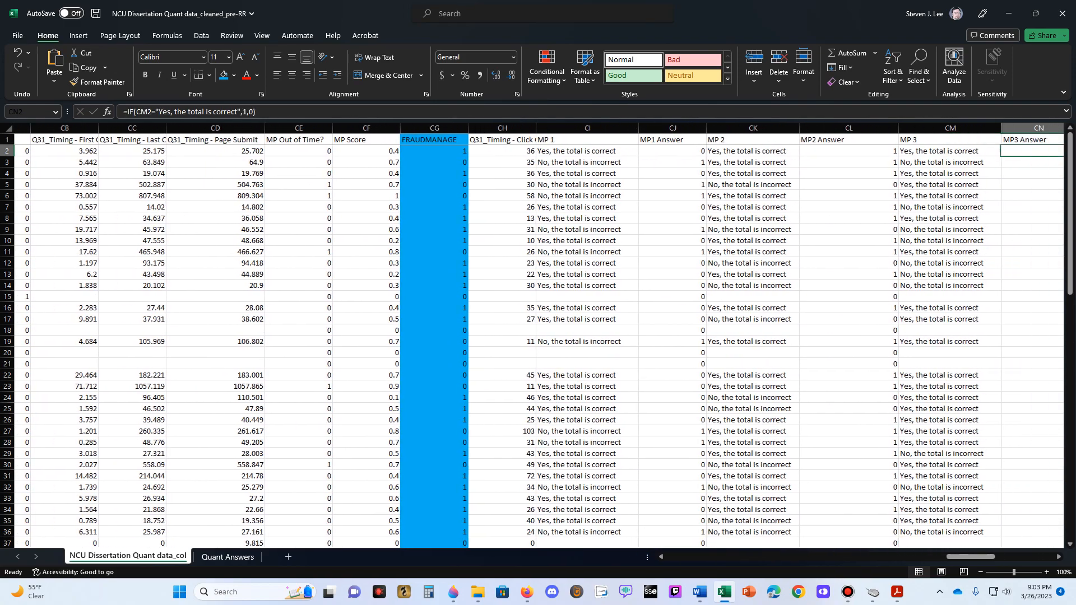
key(Right)
key(Right)
key(Right)
key(Right)
key(Right)
key(Right)
key(Right)
key(Right)
key(Right)
key(Right)
key(Right)
key(Right)
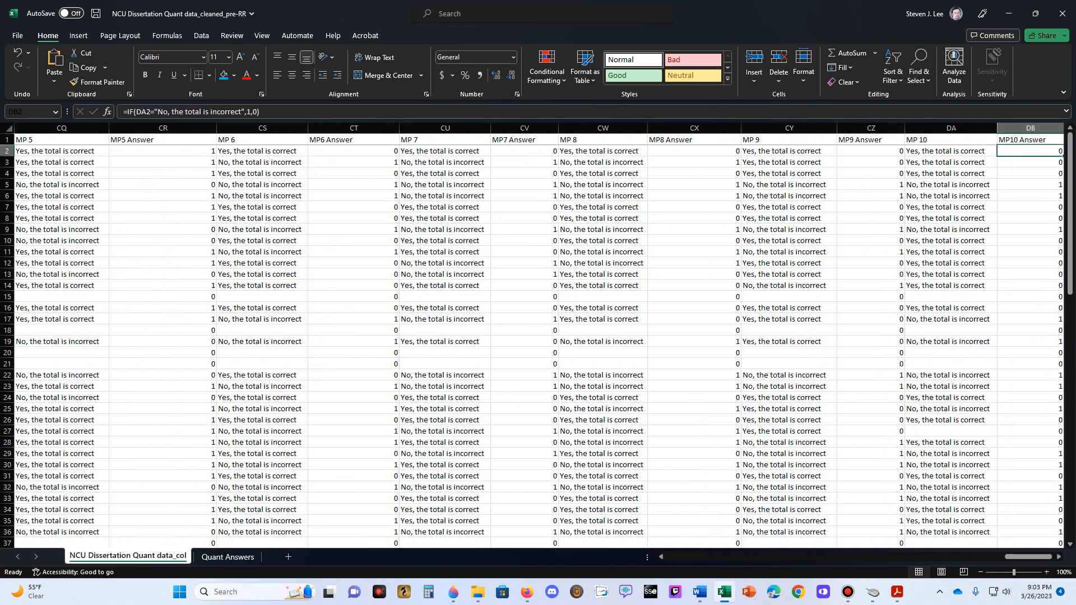
key(Left)
key(Left)
key(Left)
key(Left)
key(Left)
key(Left)
key(Left)
key(Left)
key(Left)
key(Left)
key(Left)
key(Left)
key(Left)
key(Left)
key(Left)
key(Left)
key(Left)
key(Left)
key(Left)
key(Left)
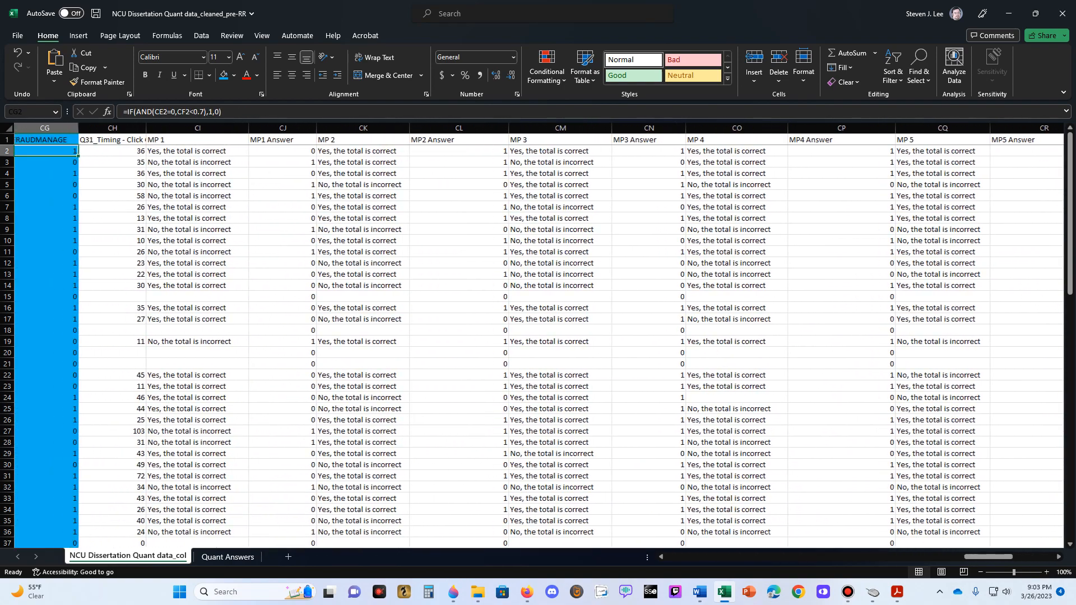
key(Left)
key(Left)
key(Left)
key(Left)
key(Left)
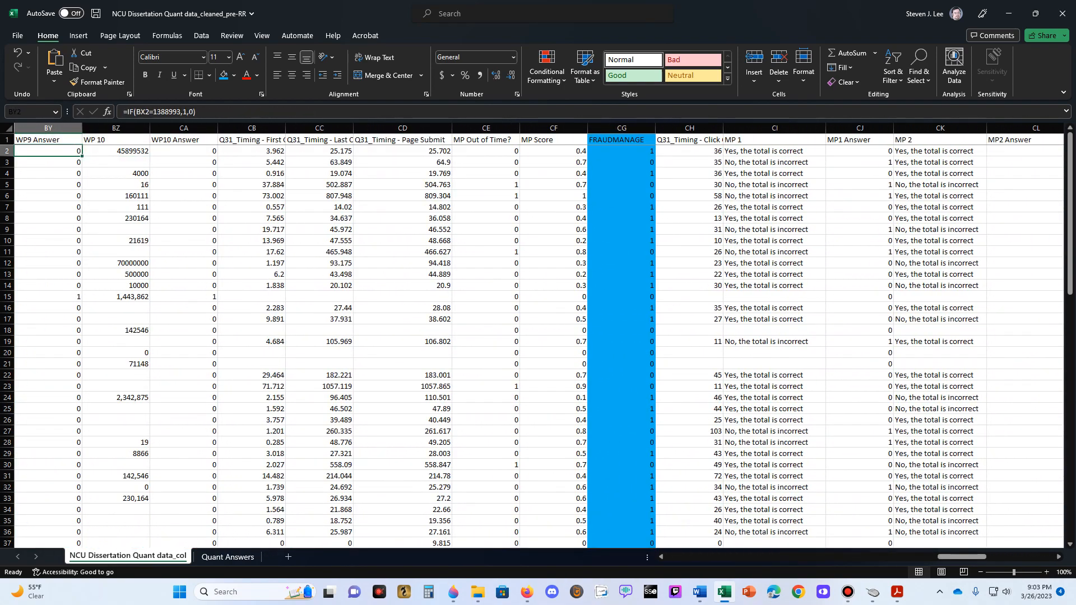
- Add a new worksheet, place it after Quant Answers and name it Regressions
click(288, 557)
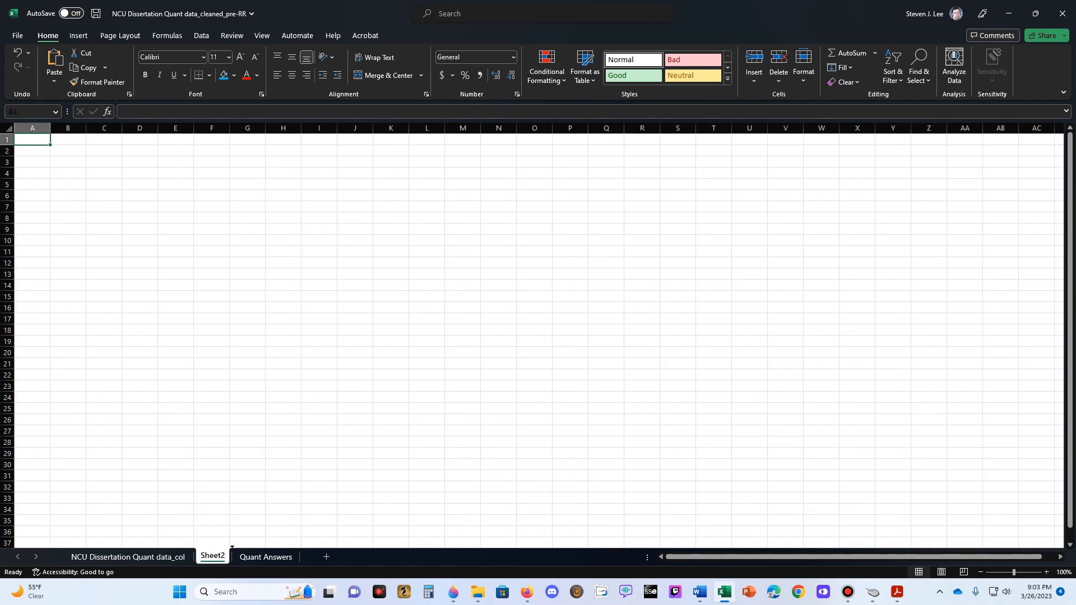
drag(212, 557, 298, 557)
right_click(280, 556)
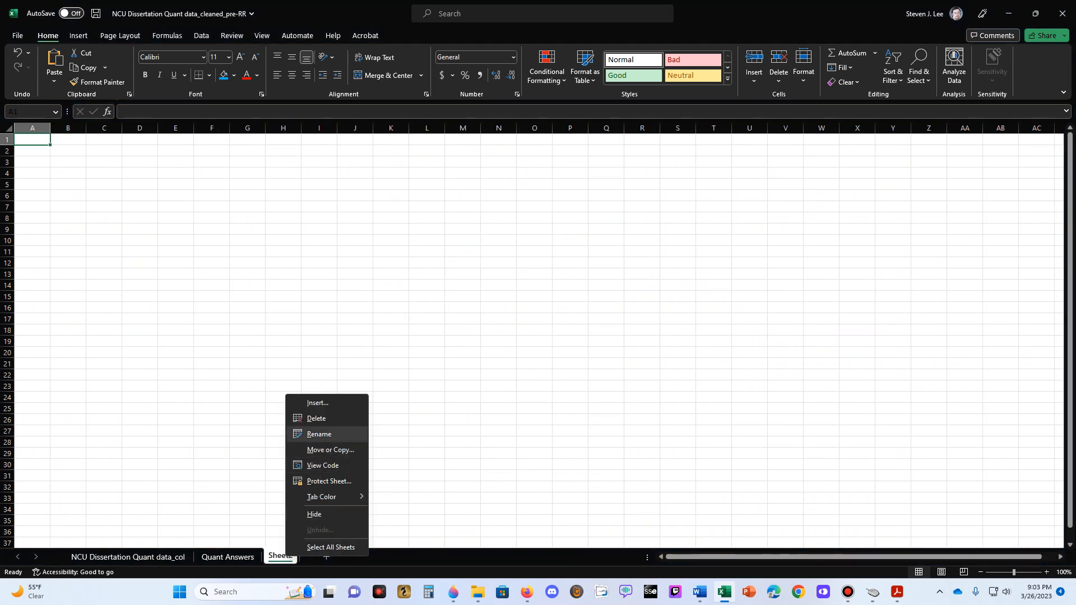
click(303, 434)
text(Regressions)
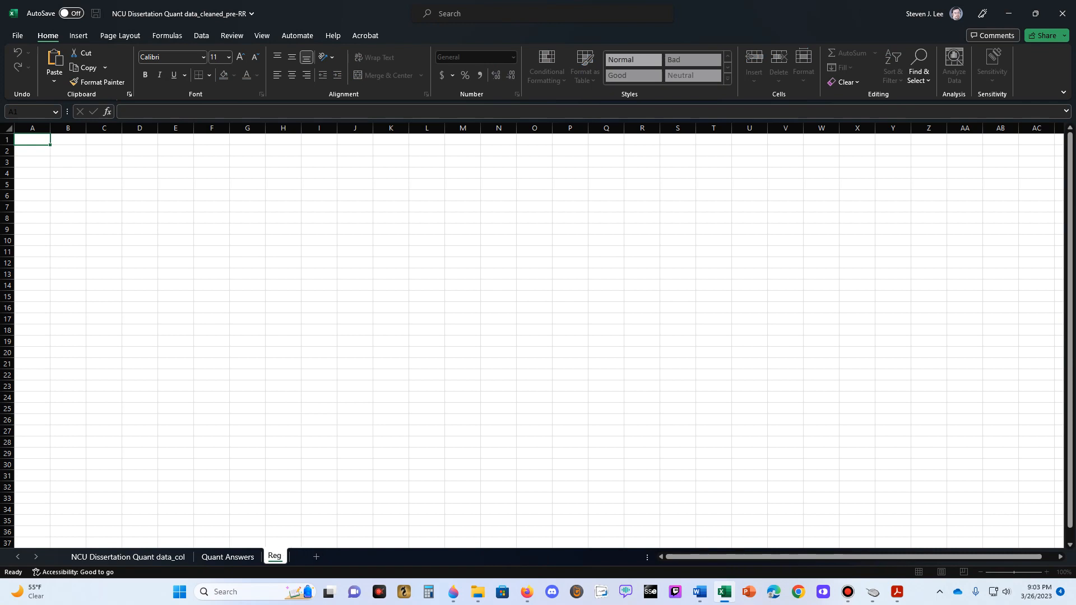
key(Return)
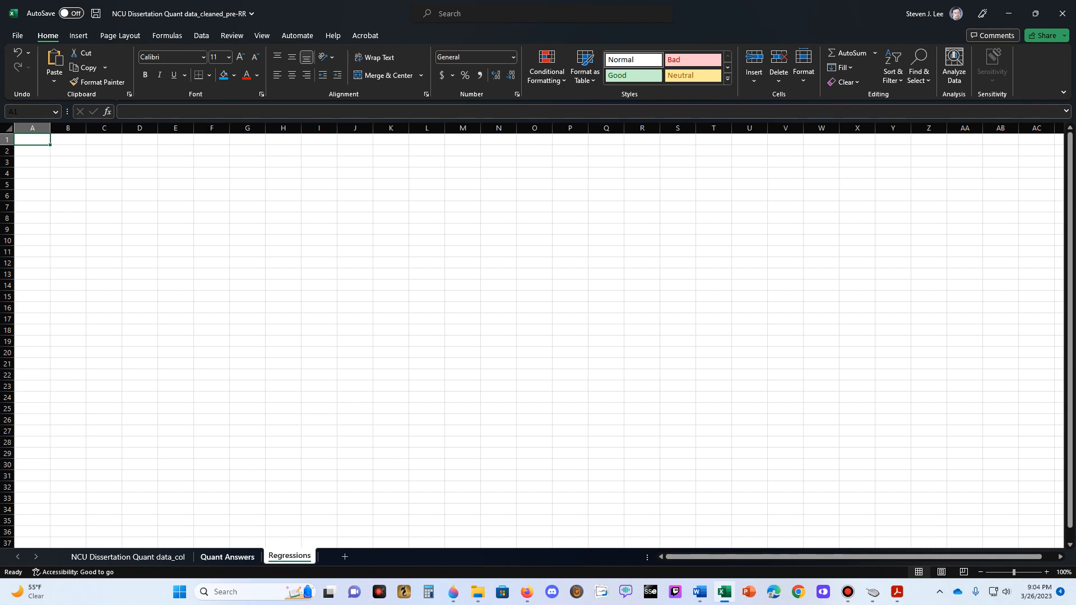
- Move the Quant Answers sheet in front of the NCU Dissertation Quant data sheet and return to the data sheet
click(228, 557)
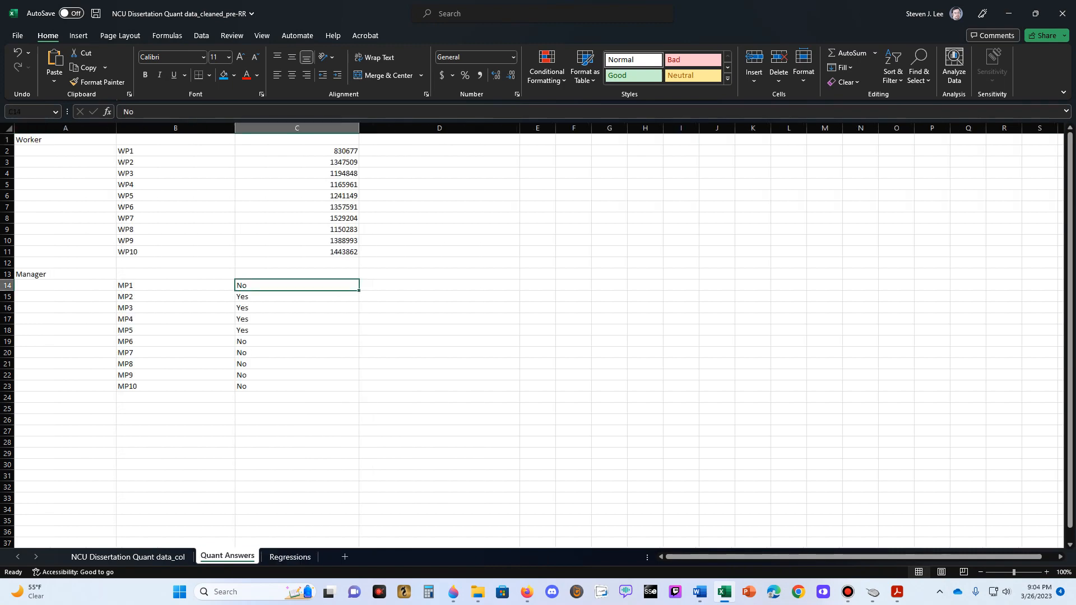
drag(228, 557, 97, 556)
click(195, 556)
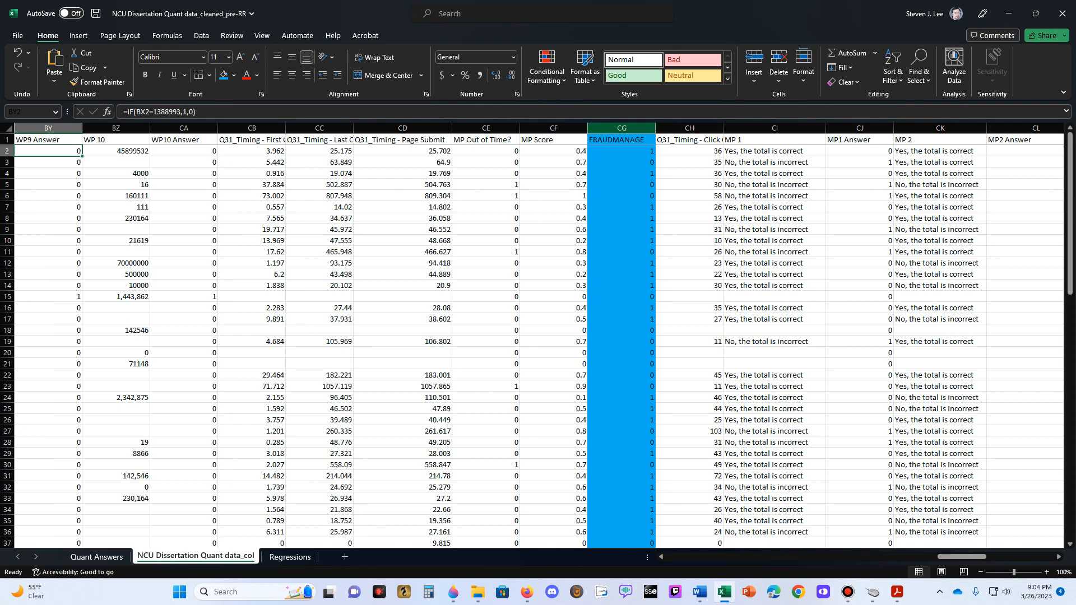
- Copy the FRAUDMANAGE column from the data sheet into column A of the Regressions sheet, pasting values only
click(622, 129)
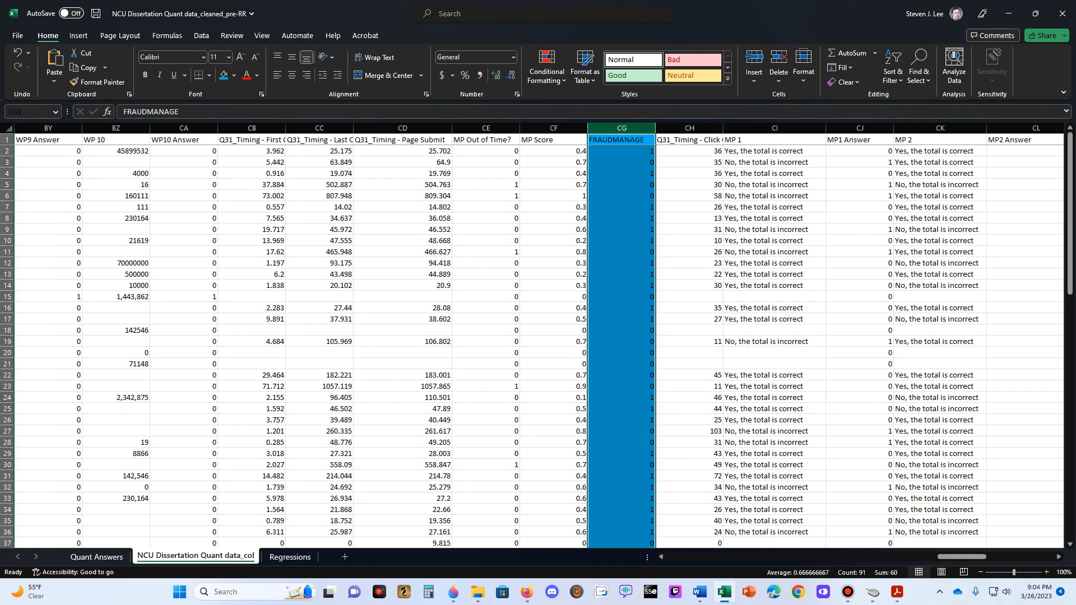
key(ctrl+c)
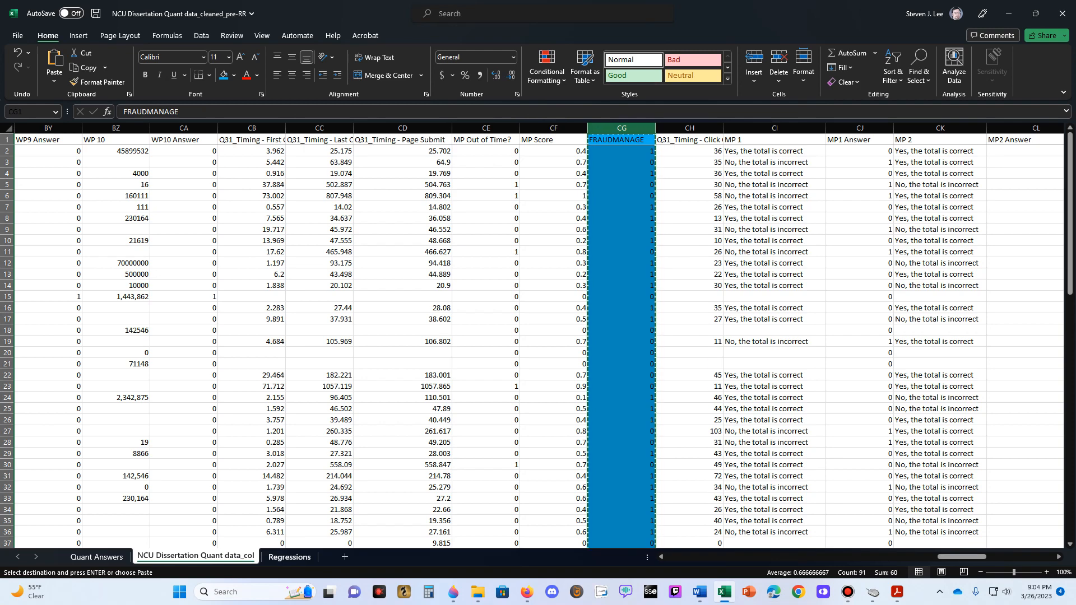
key(ctrl+Page_Down)
right_click(36, 137)
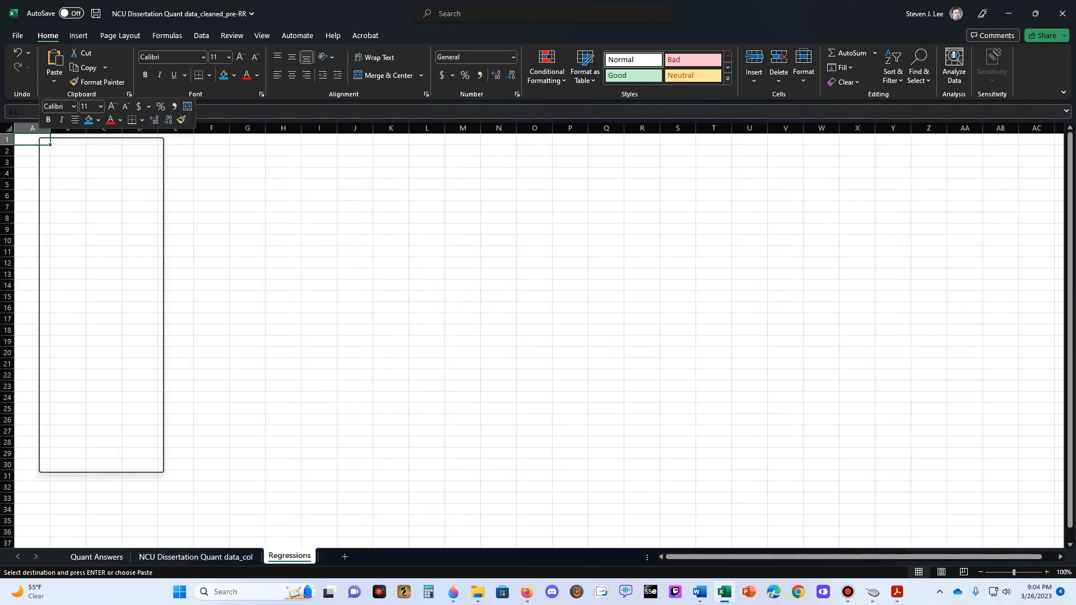
click(83, 214)
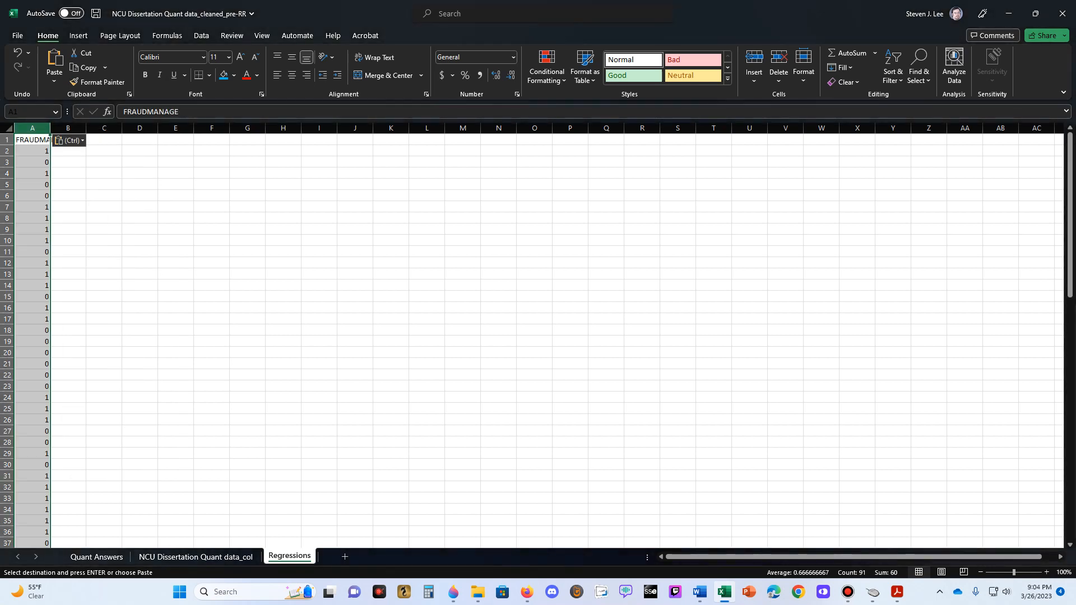
click(71, 141)
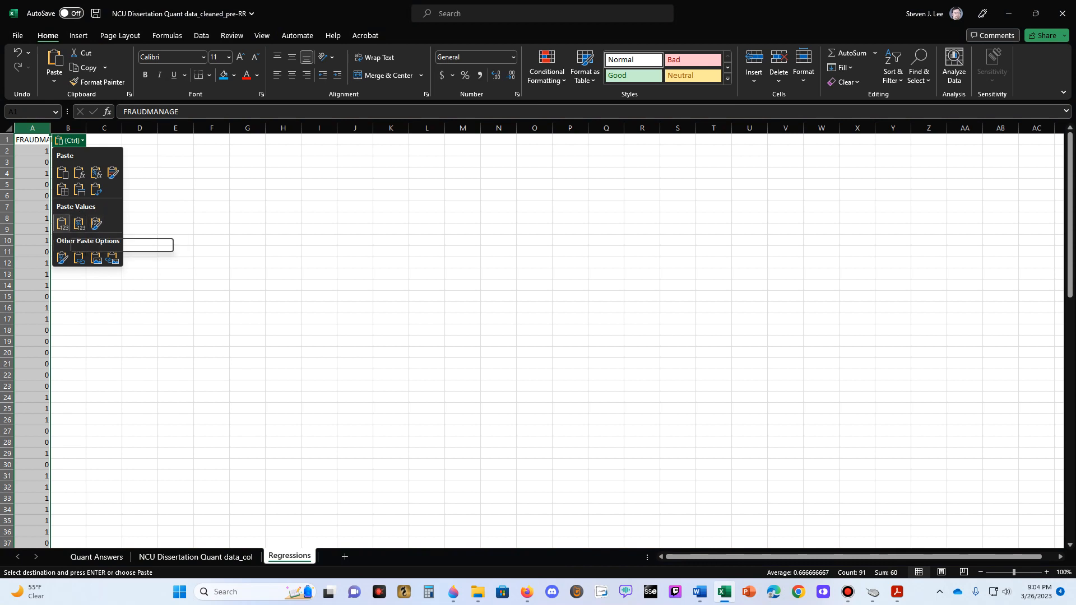
key(Escape)
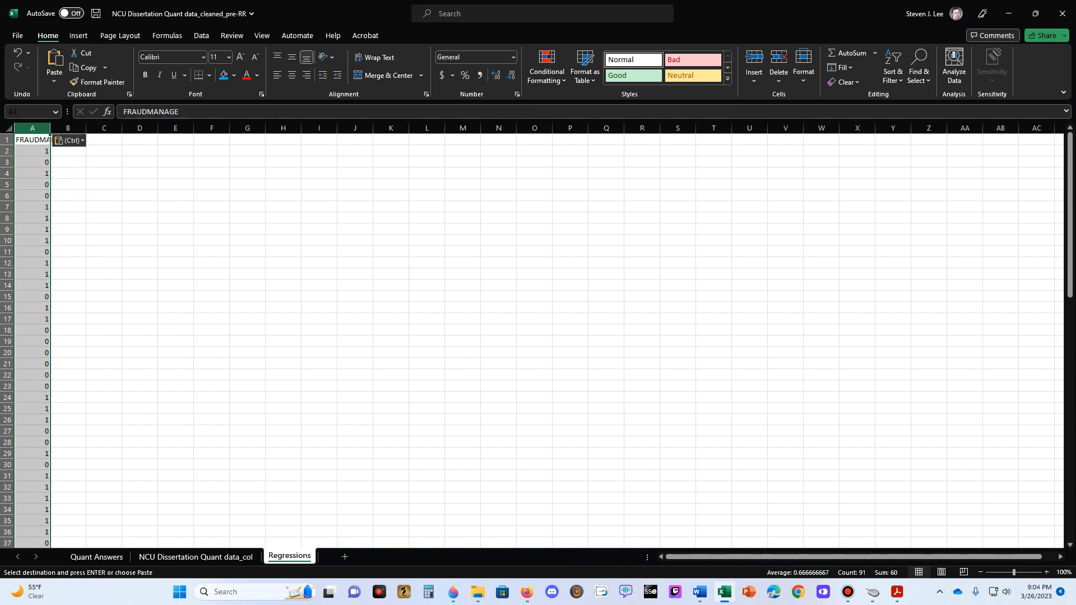
- Widen column A of the Regressions sheet so its FRAUDMANAGE header fits
click(140, 219)
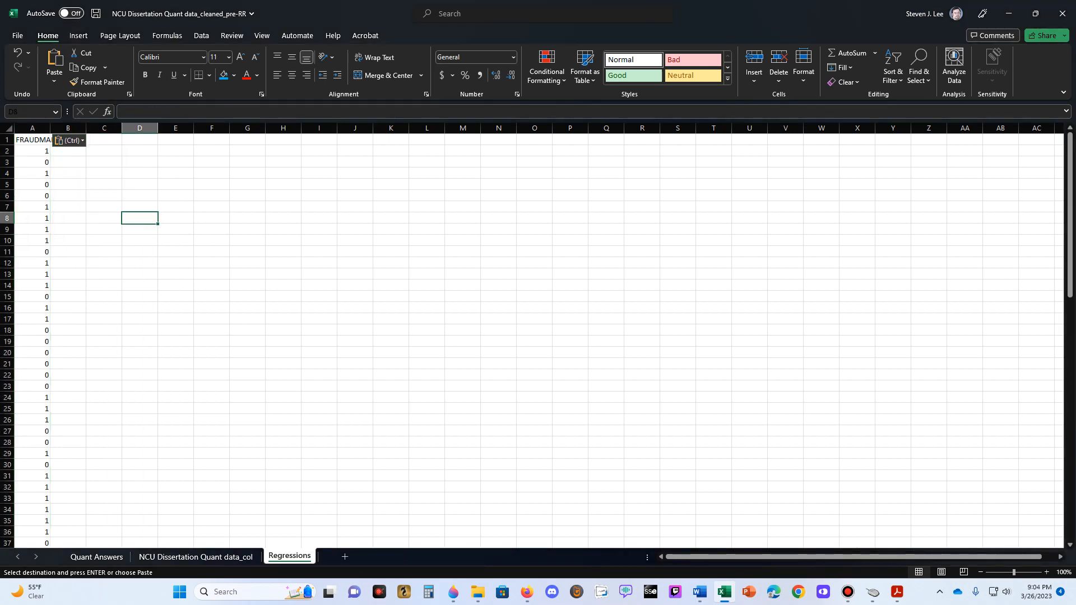
drag(51, 128, 80, 128)
click(134, 162)
click(170, 162)
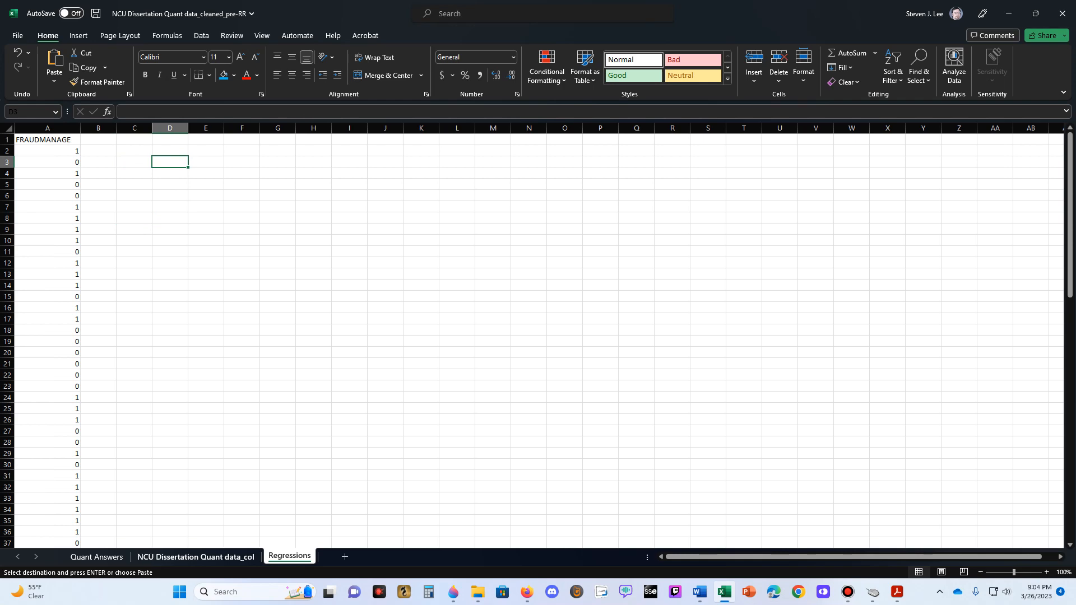
- Try to copy the FRAUDWORK column from the data sheet into column B of the Regressions sheet
click(196, 558)
click(621, 196)
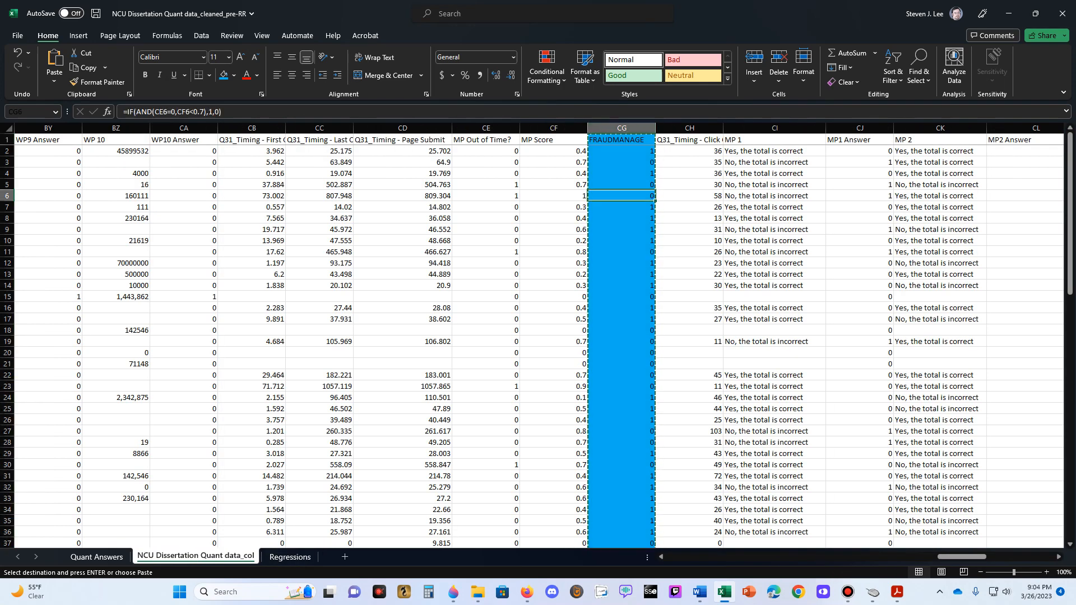
click(621, 140)
key(Escape)
click(553, 151)
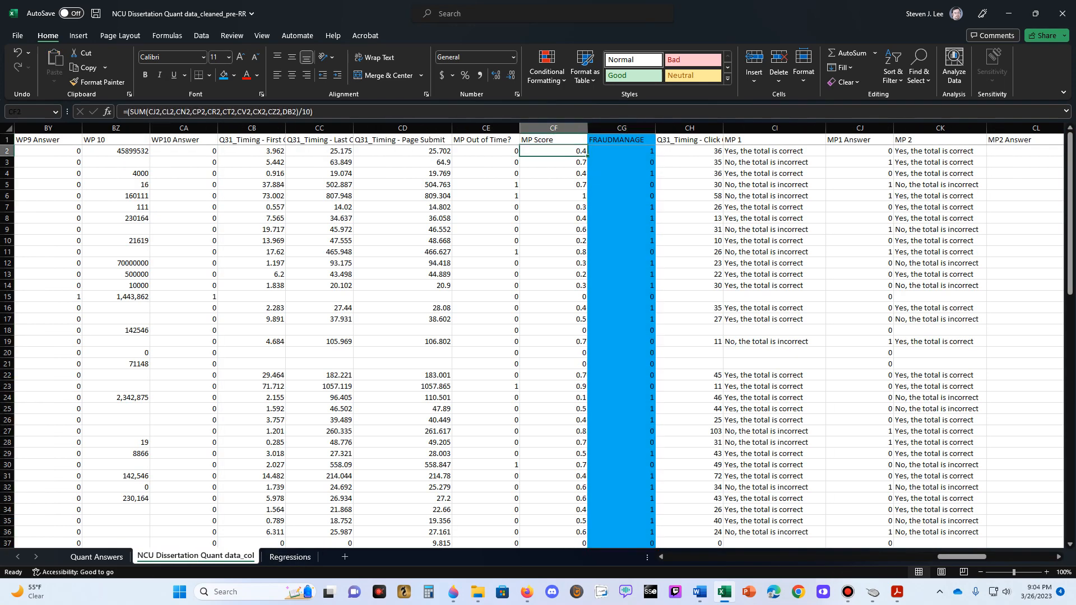
key(Up)
key(Left)
key(Left)
key(Left)
key(Left)
key(Left)
key(Left)
key(Left)
key(Left)
key(Left)
key(Left)
key(Left)
key(Left)
key(Left)
key(Left)
key(Left)
key(Left)
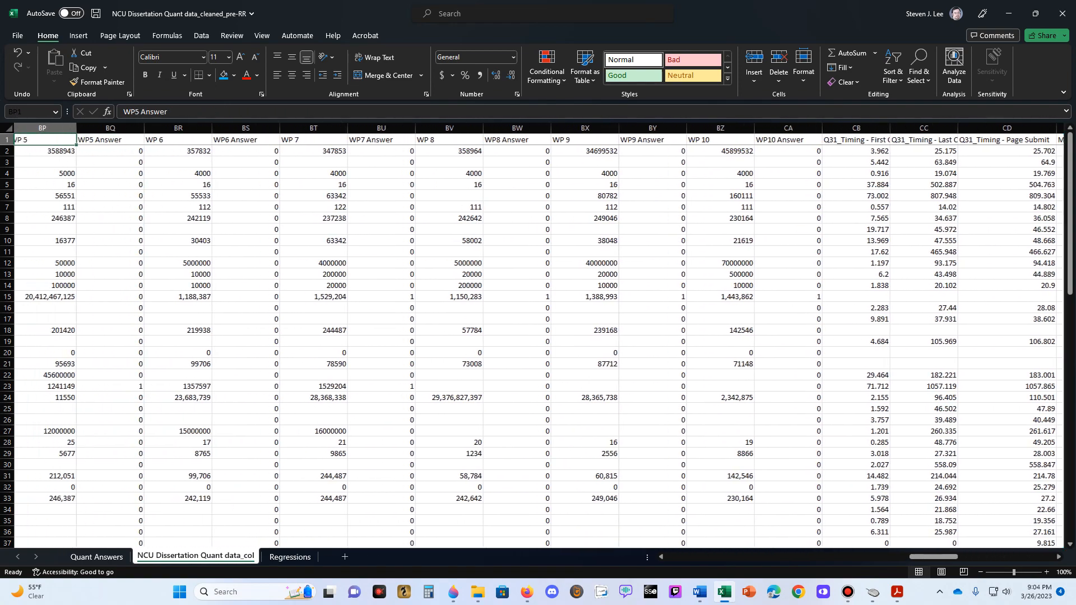
key(Left)
key(Left)
key(Left)
key(Left)
key(Left)
key(Left)
key(Left)
key(Left)
key(Left)
key(Left)
key(Left)
key(Left)
key(Left)
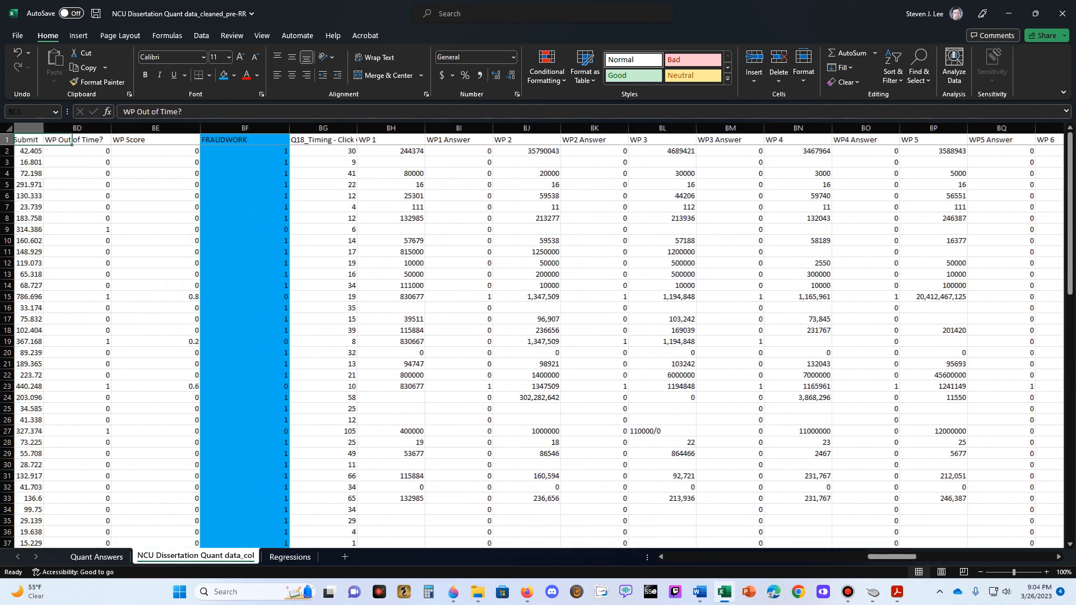
key(Left)
key(Right)
key(Right)
key(Right)
key(Right)
key(ctrl+space)
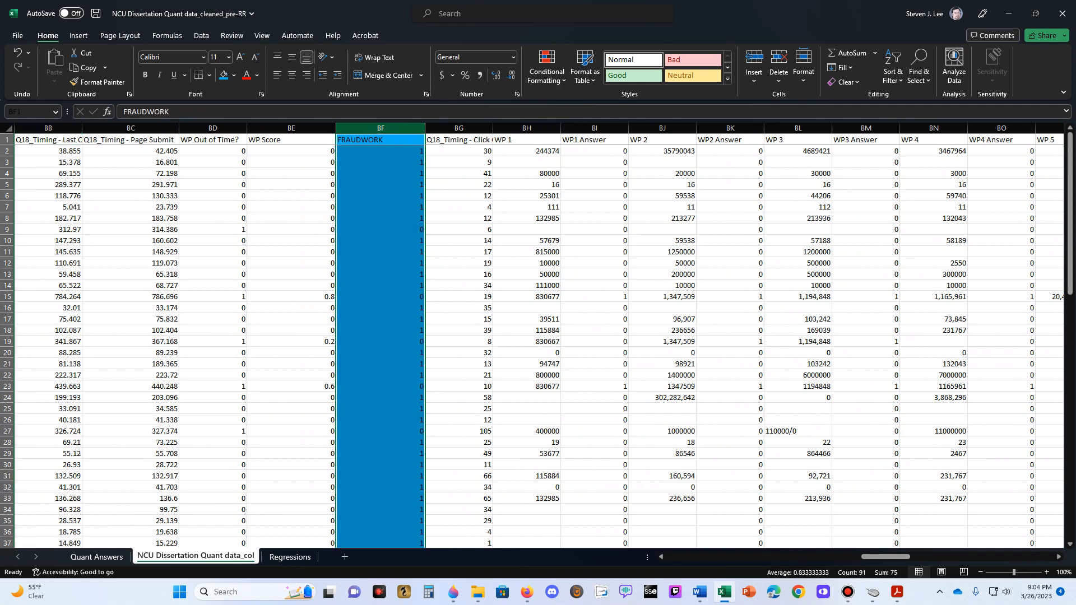
key(ctrl+c)
key(ctrl+Page_Down)
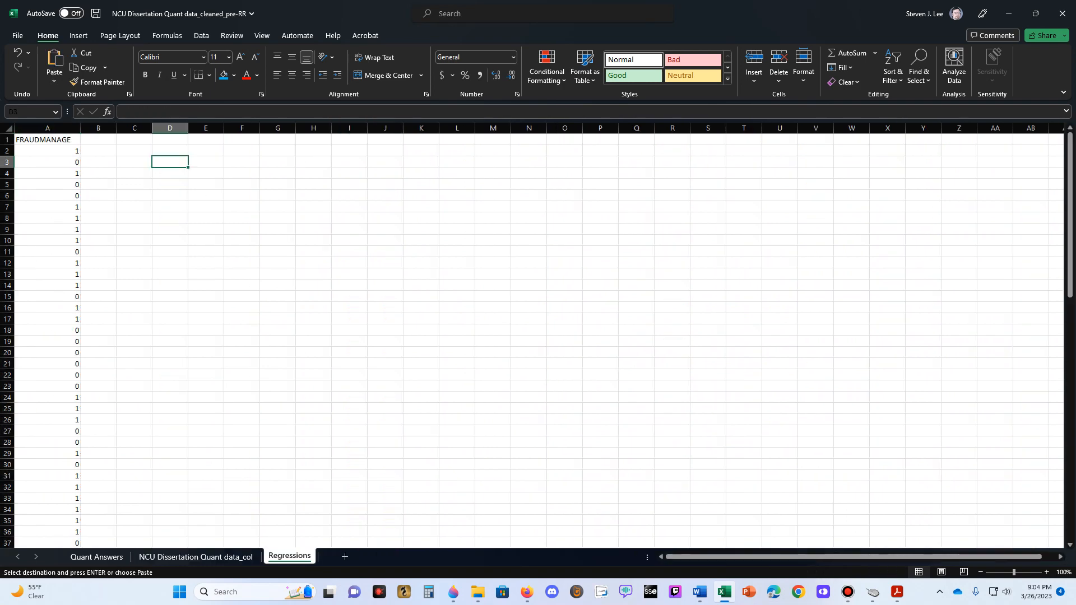
right_click(109, 141)
click(138, 220)
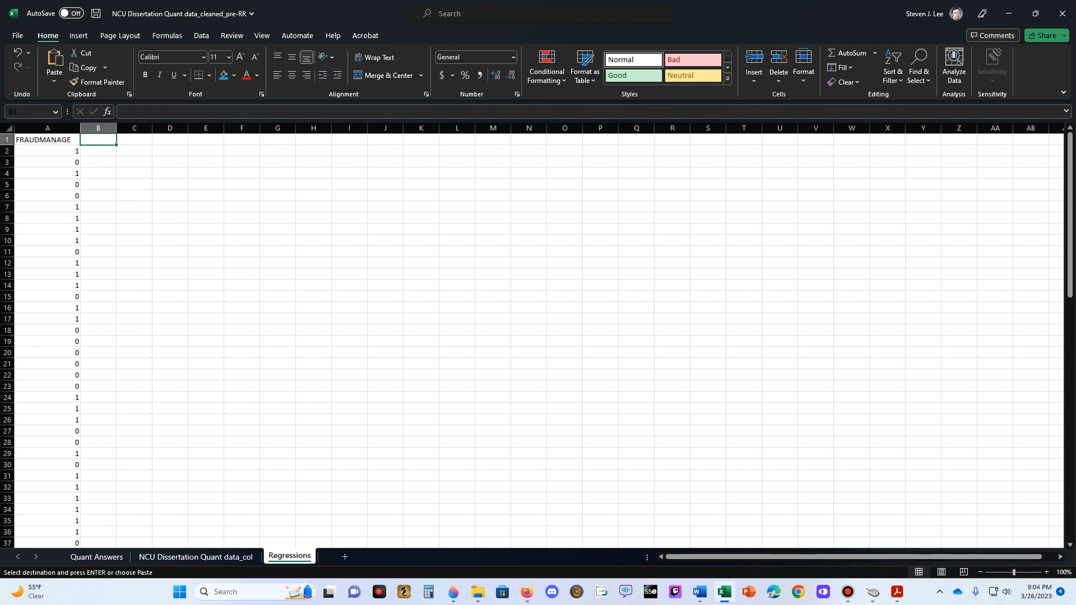
- Rename the Regressions sheet to FRAUDWORK Regression and add a blank sheet after it
right_click(290, 557)
click(314, 433)
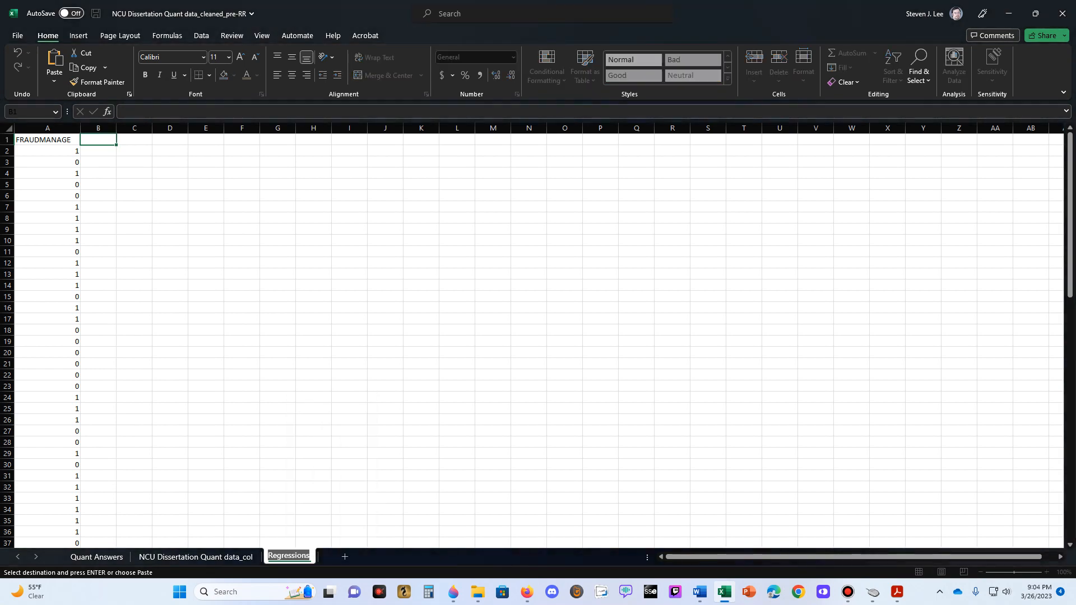
text(FRAUDWORK)
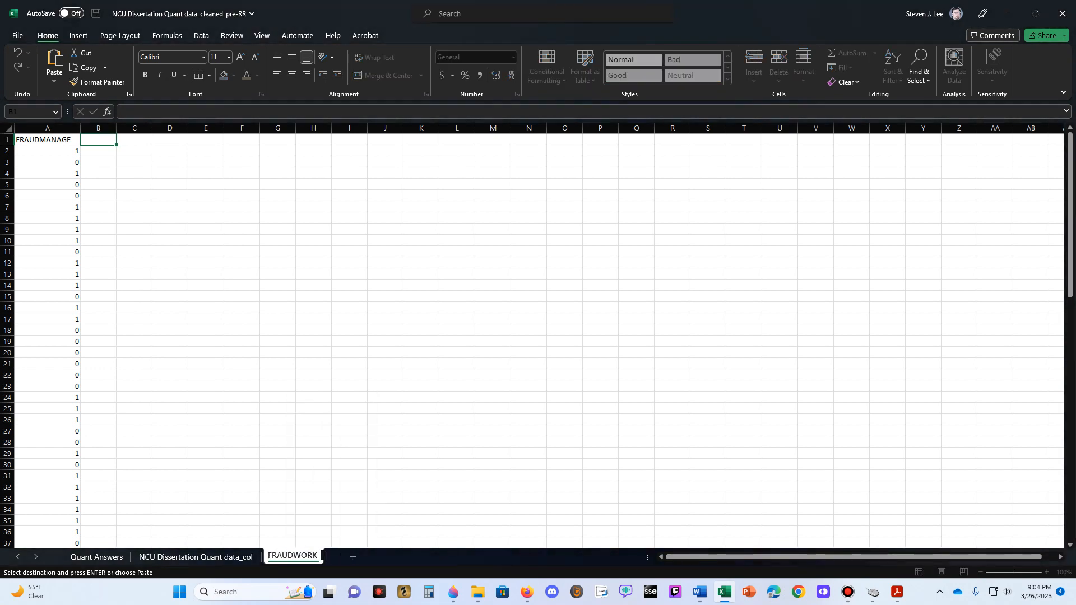
text( Regression)
key(Return)
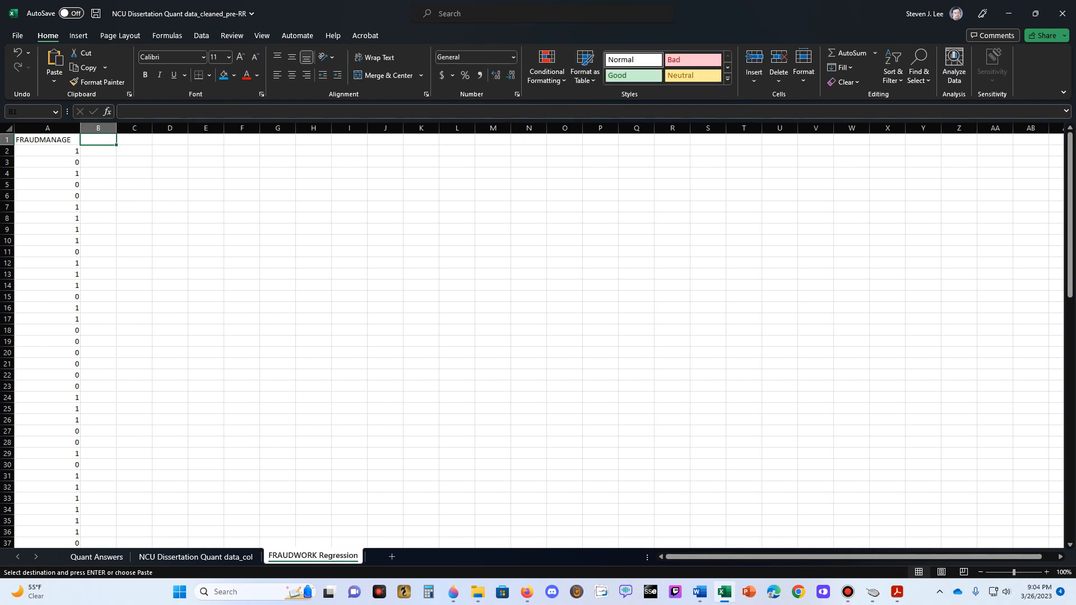
click(391, 557)
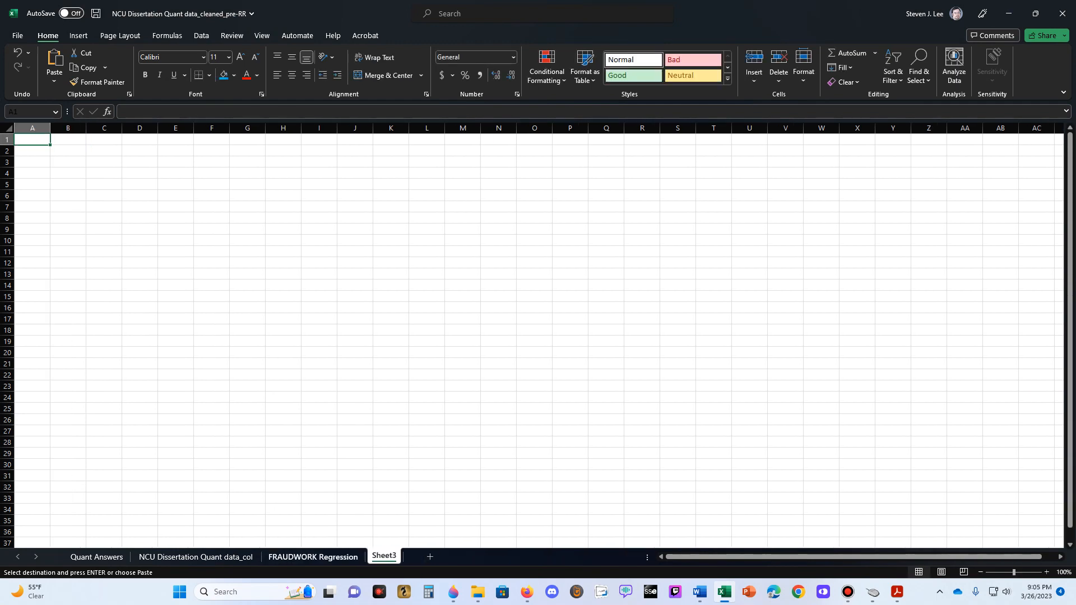
- Rename the sheet holding the FRAUDMANAGE column to FRAUDMANAGE Regression
click(313, 556)
right_click(341, 558)
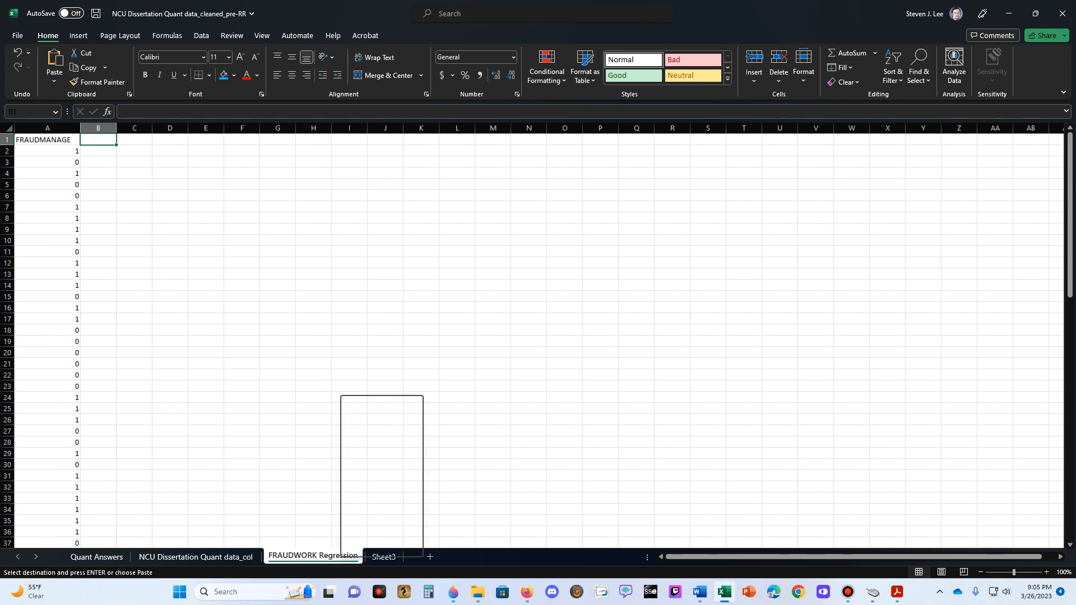
click(372, 434)
text(F)
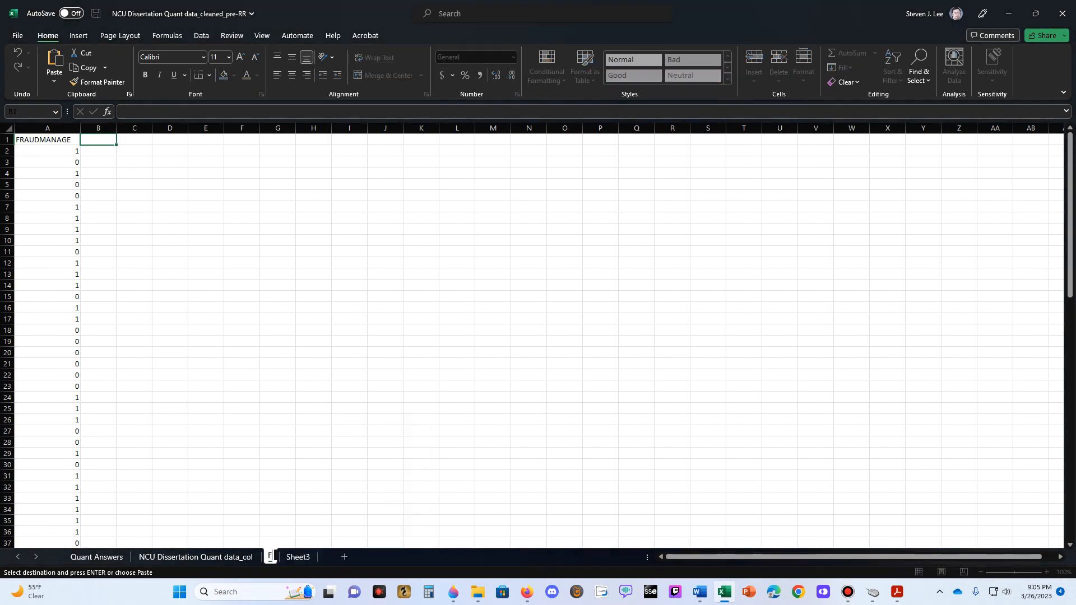
text(RAUDMANAGE Regression)
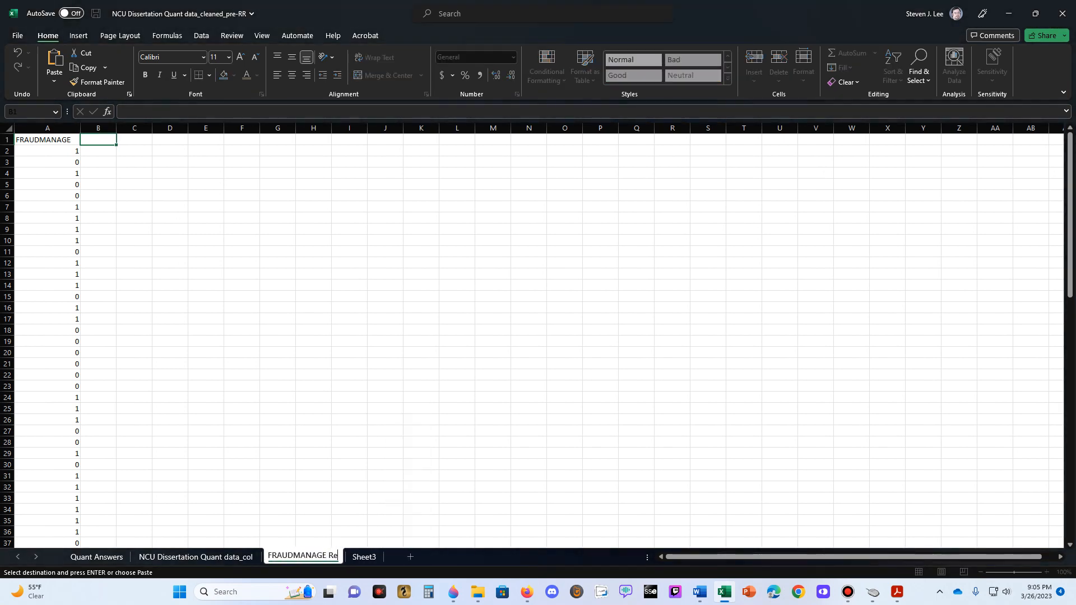
key(Return)
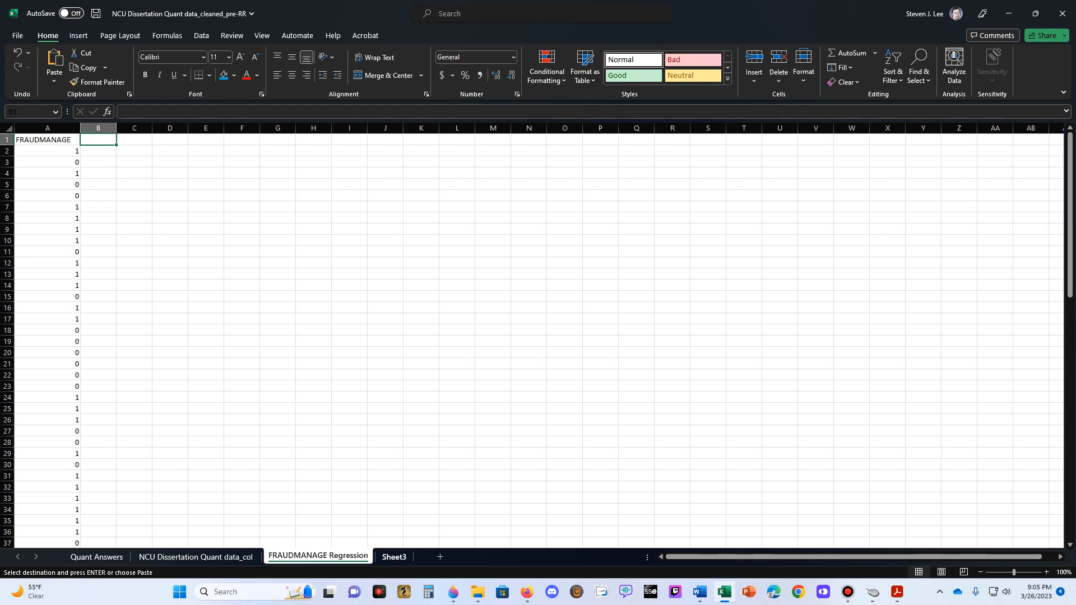
- Delete the blank Sheet3 worksheet
click(394, 556)
right_click(394, 557)
click(418, 421)
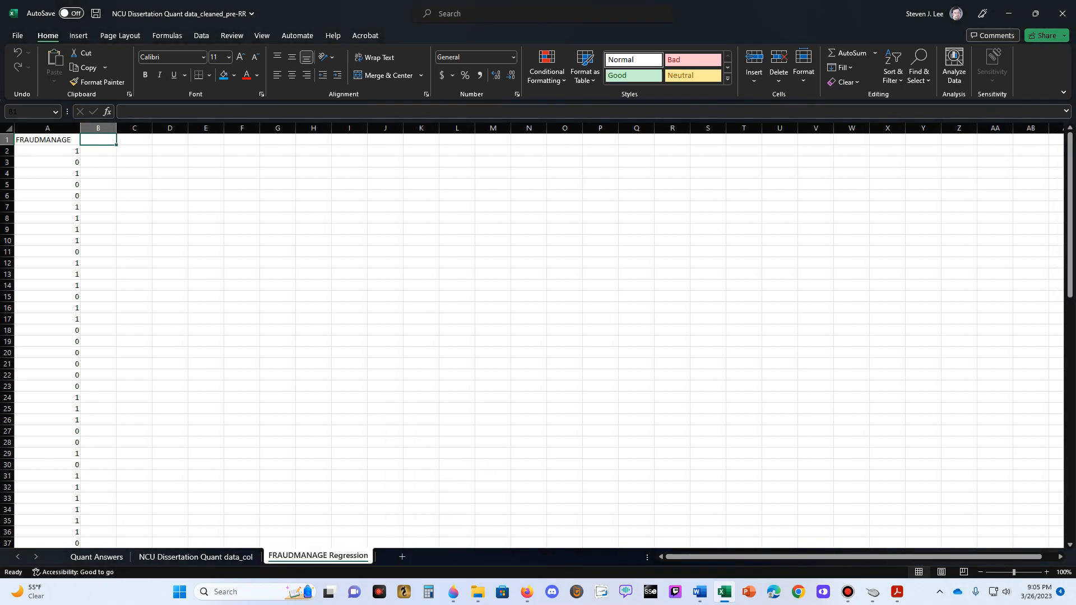
- Review the highlighted coded variable columns between FRAUDWORK and ETHNICITY in the NCU Dissertation Quant data_col sheet
click(195, 556)
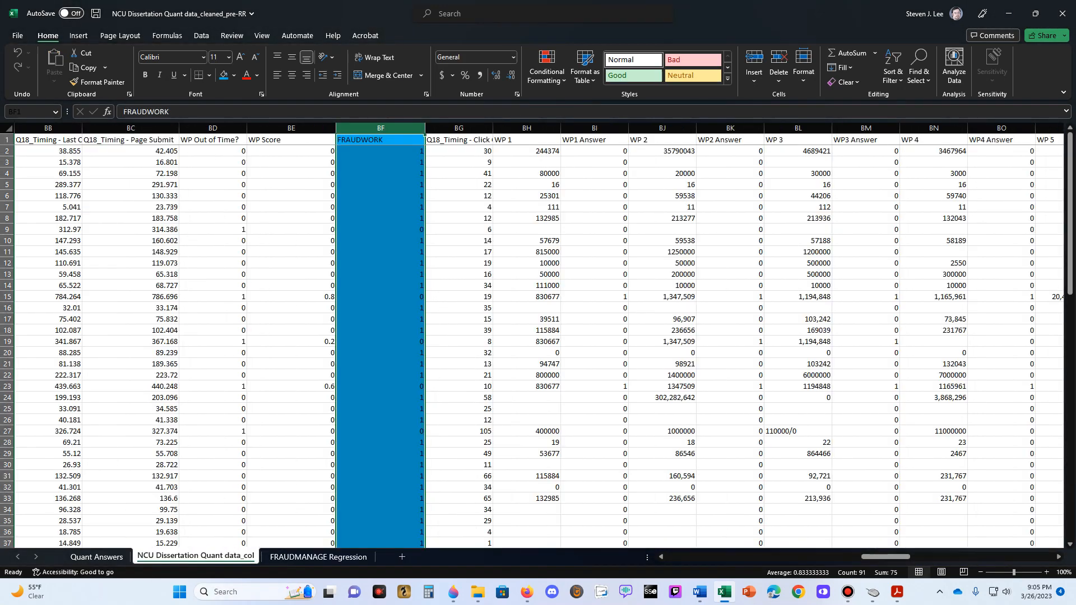
click(381, 196)
key(Up)
key(Up)
key(Up)
key(Up)
key(Up)
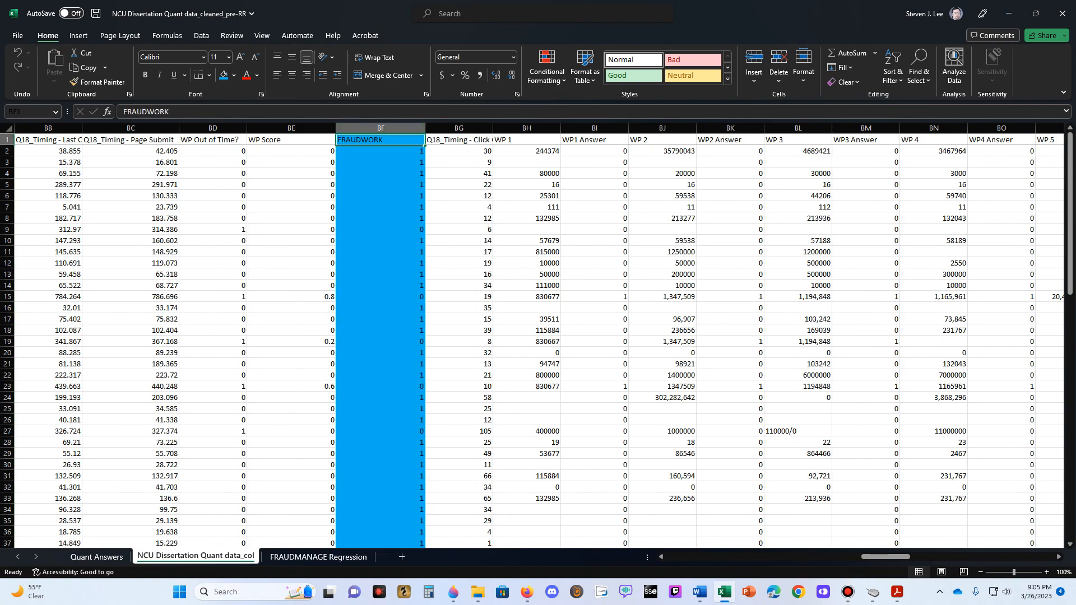
key(Left)
key(Left)
key(Left)
key(Left)
key(Left)
key(Left)
key(Left)
key(Left)
key(Left)
key(Left)
key(Left)
key(Left)
key(Left)
key(Left)
key(Left)
key(Left)
key(Left)
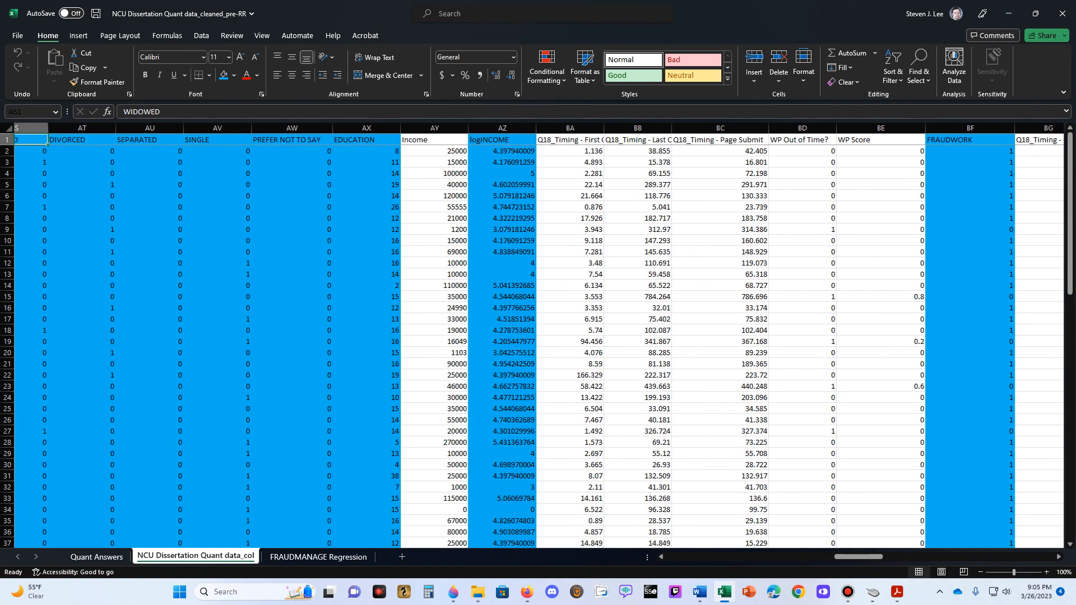
key(Right)
key(Right)
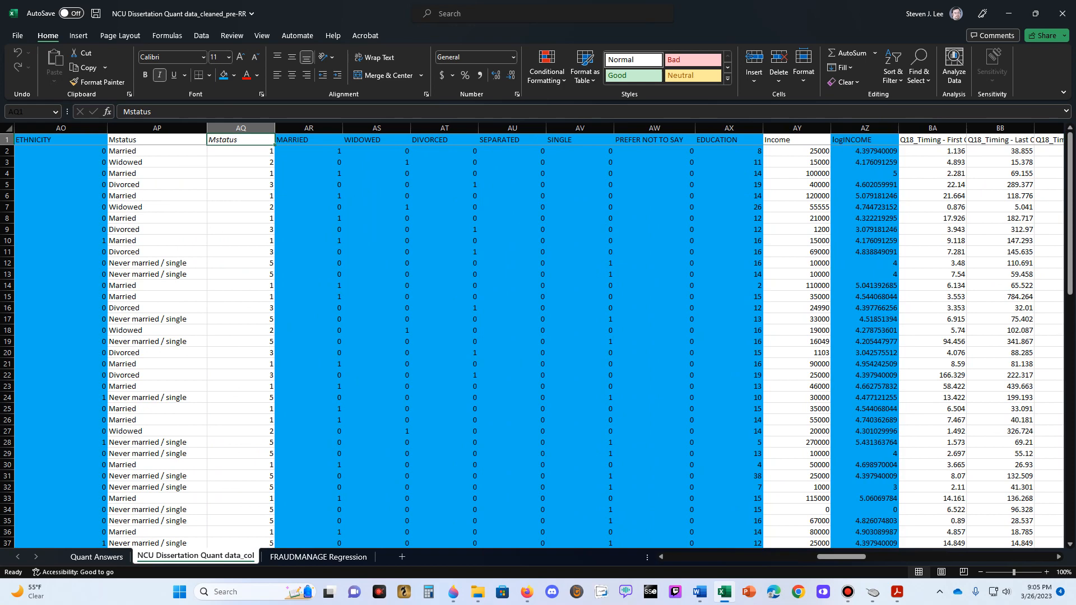
key(Right)
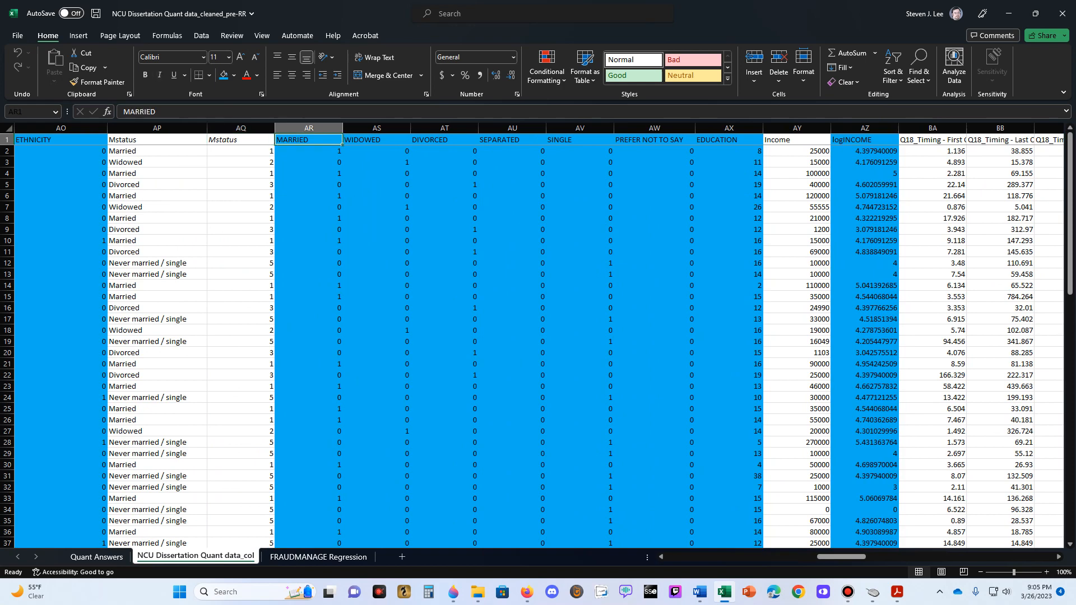
key(Right)
key(Right)
key(Right)
key(Right)
key(Right)
key(Right)
key(Right)
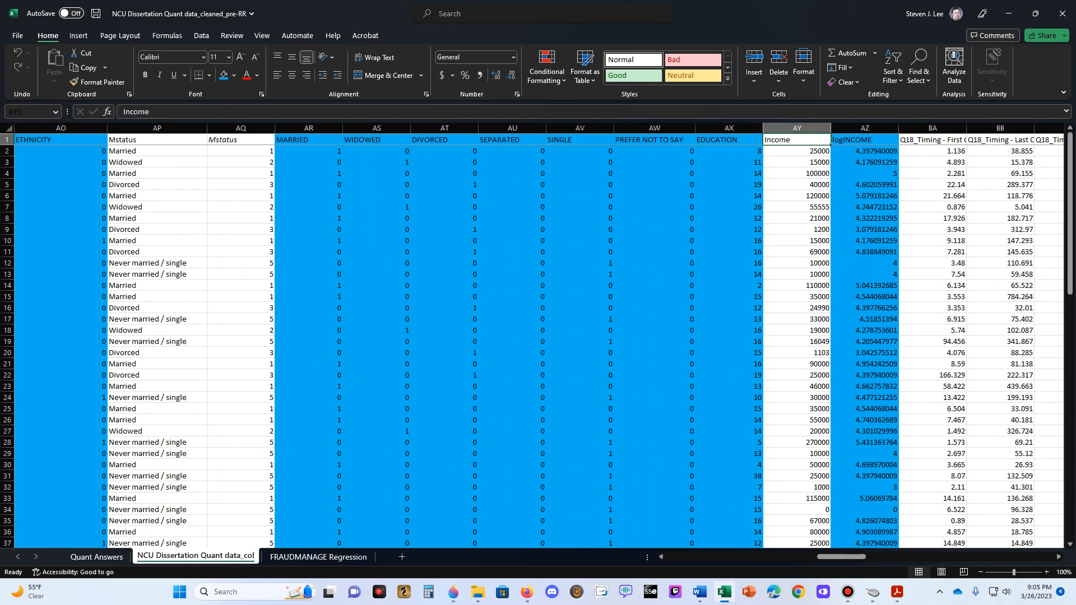
key(Left)
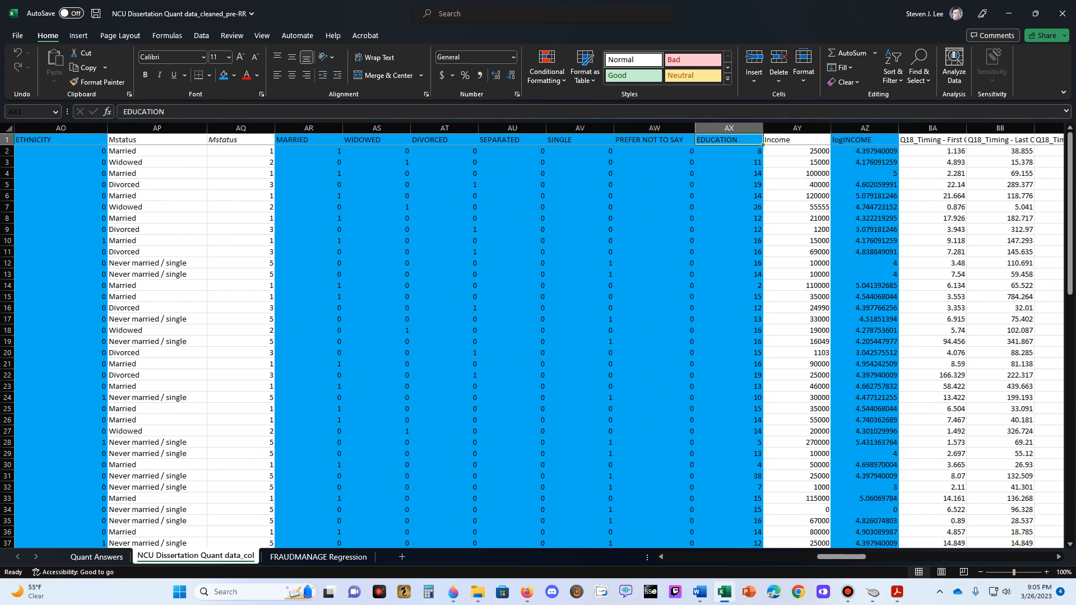
- Check the independent variables of the FRAUDWORK and FRAUDMANAGE model equations in the Word dissertation proposal and return to the Excel workbook
mouse_move(699, 592)
click(765, 530)
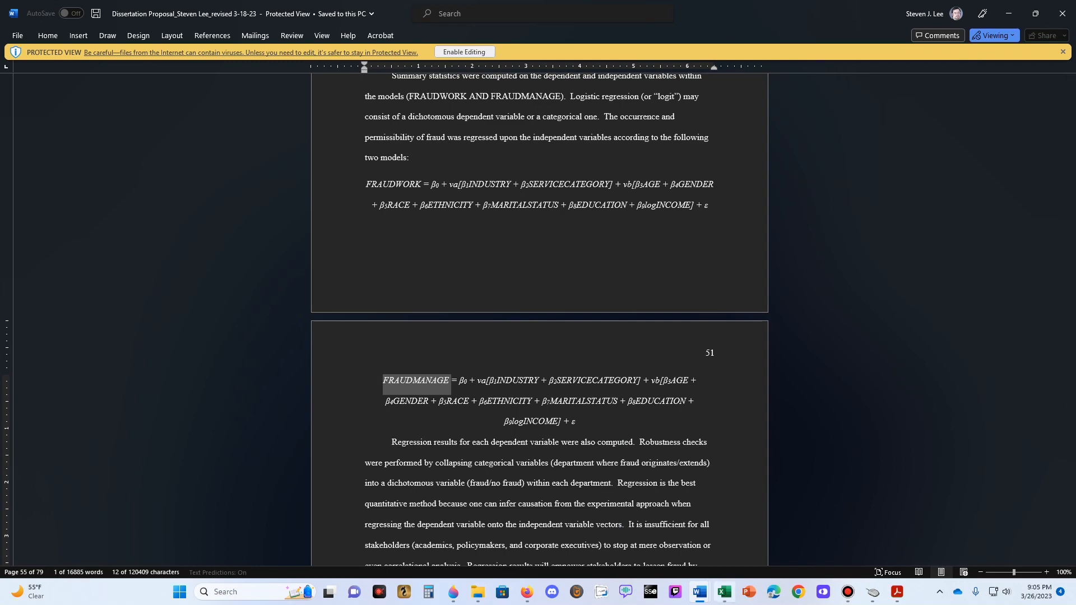
click(724, 592)
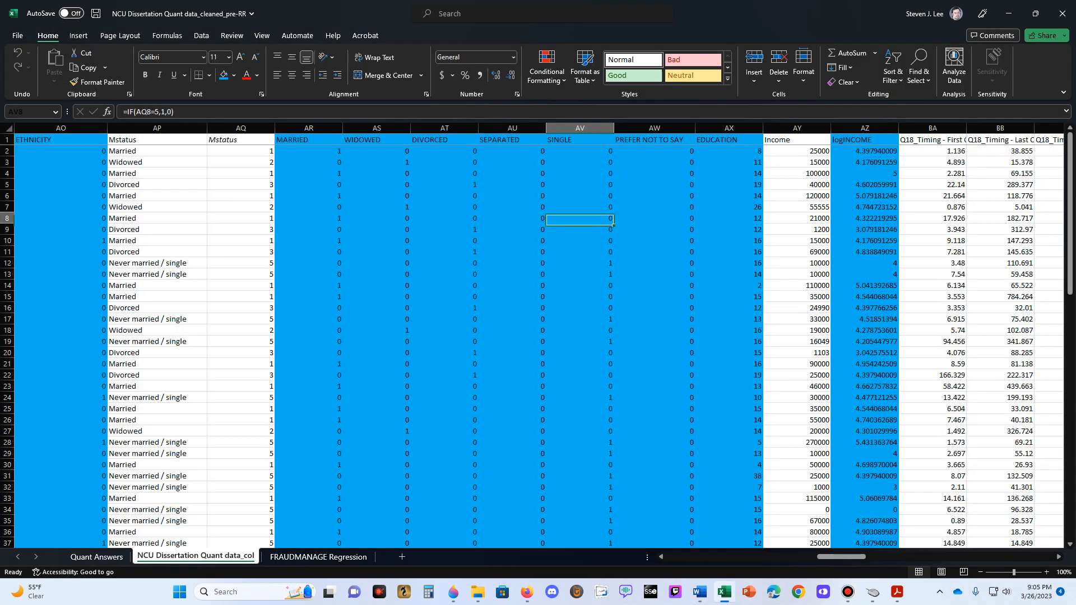
- Copy the industry columns I-ACCOUNTING through I-UNEMPLOYED from the data sheet and paste them as values into FRAUDMANAGE Regression starting at B1
key(Left)
key(Left)
key(Left)
key(Left)
key(Left)
key(Left)
key(Left)
key(Left)
key(Left)
key(Left)
key(Left)
key(Left)
key(Left)
key(Left)
key(Left)
key(Left)
key(Left)
key(Left)
key(Left)
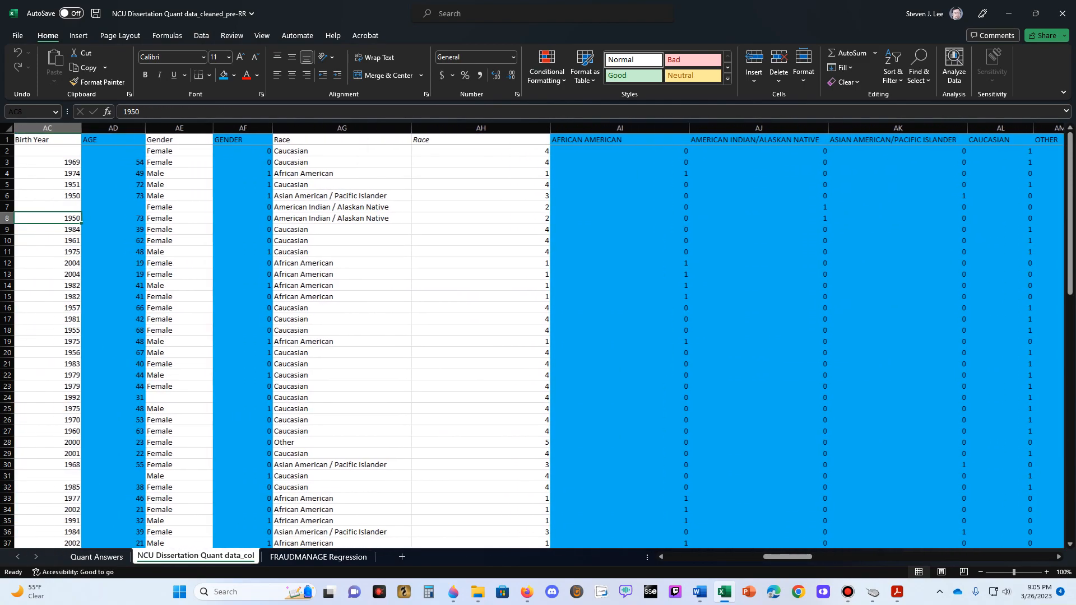
key(Left)
key(Left)
key(Left)
key(Left)
key(Left)
key(Left)
key(Left)
key(Left)
key(Left)
key(Left)
key(Left)
key(Left)
key(Left)
key(Left)
key(Left)
key(Left)
key(Left)
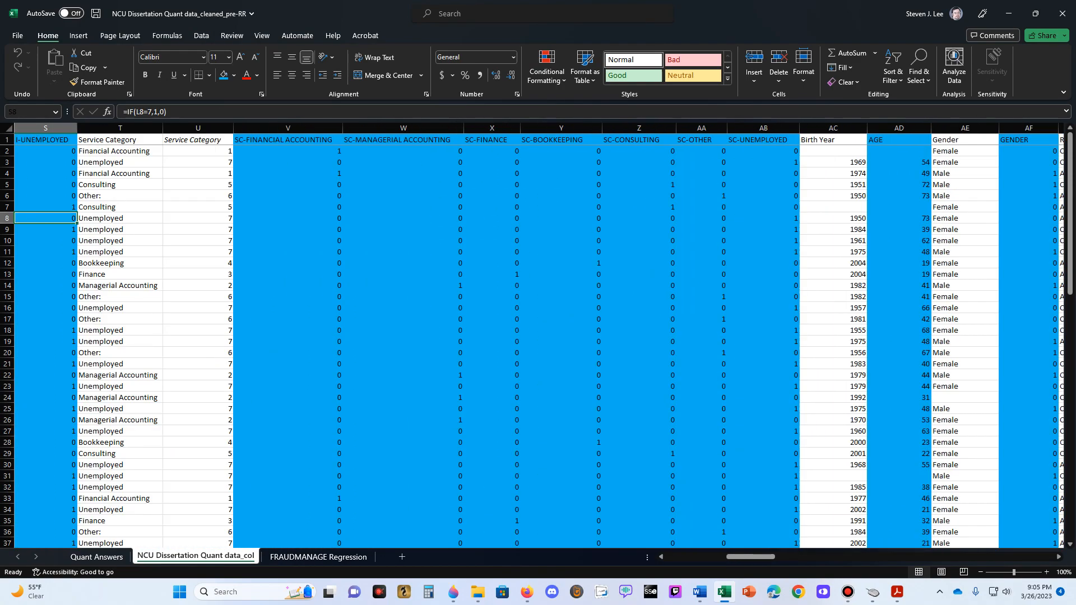
key(Left)
key(Left)
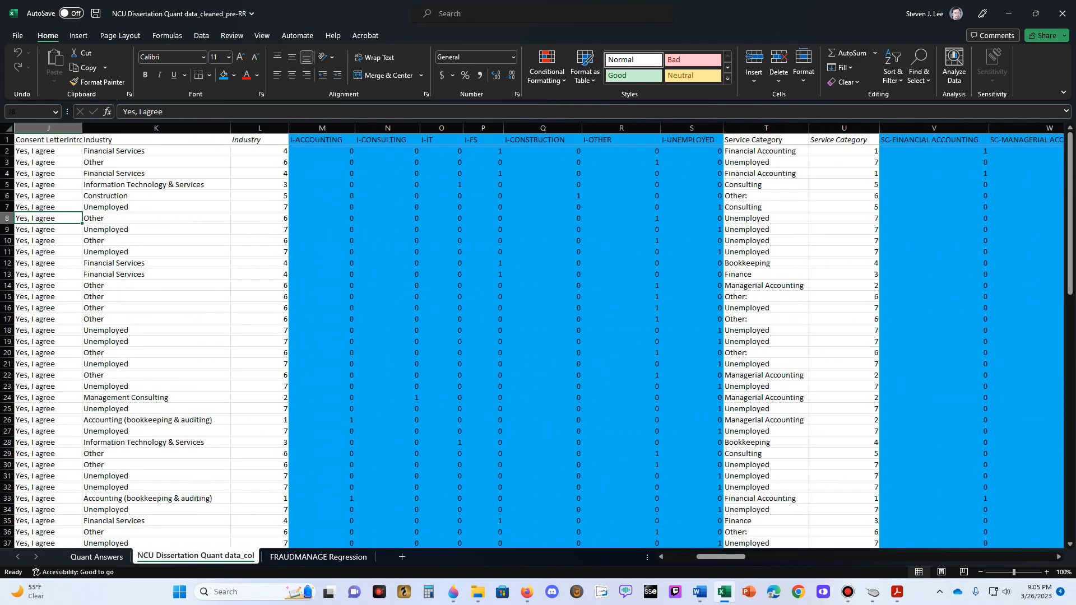
key(Up)
key(Up)
key(Up)
key(Up)
key(Up)
key(Up)
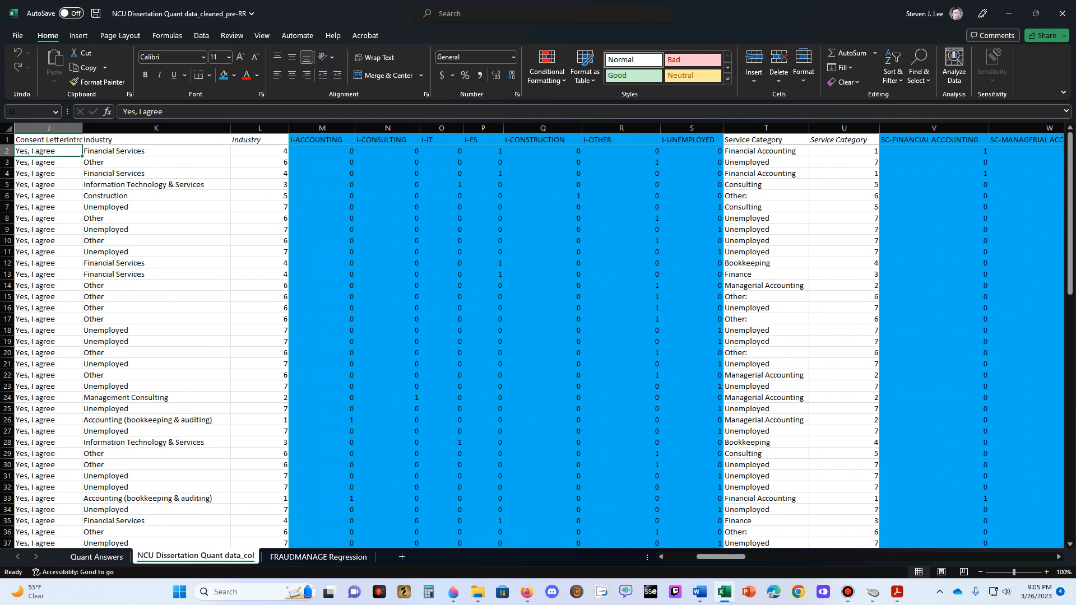
drag(324, 128, 688, 128)
key(ctrl+c)
key(ctrl+Page_Down)
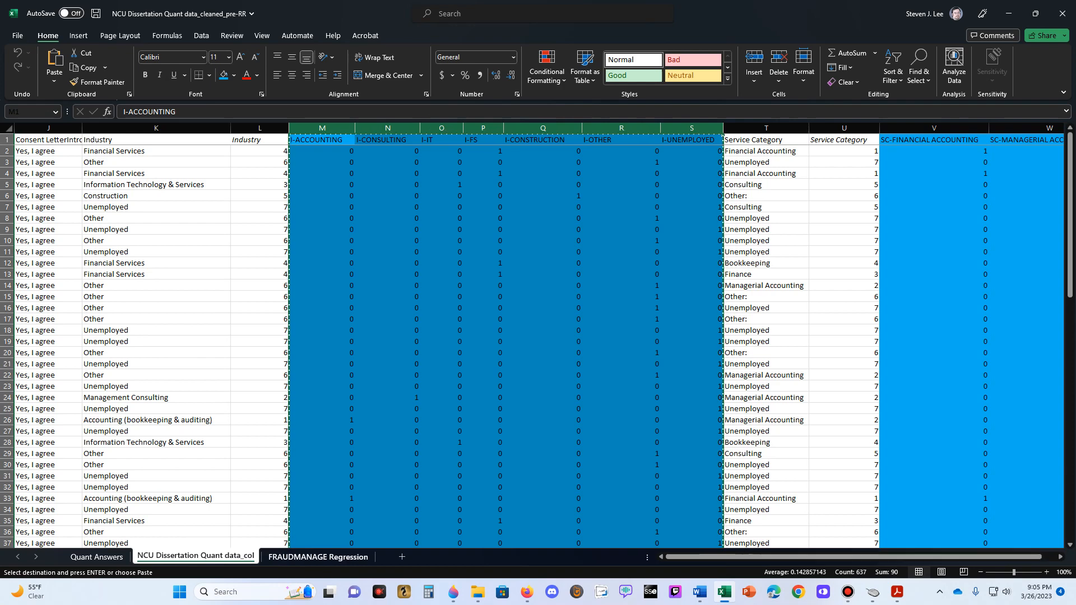
right_click(106, 139)
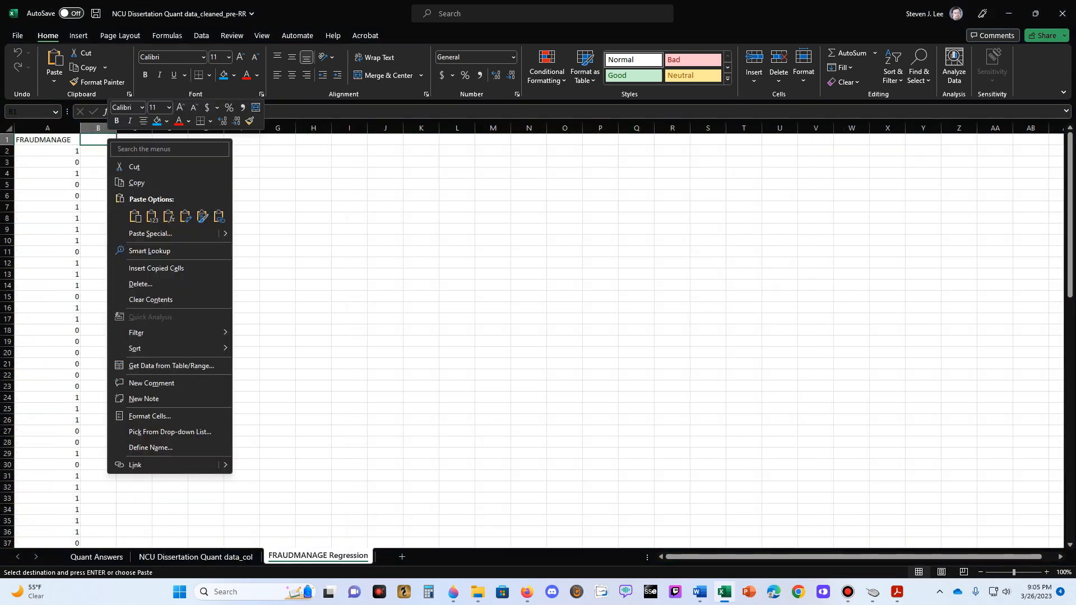
click(152, 216)
click(421, 184)
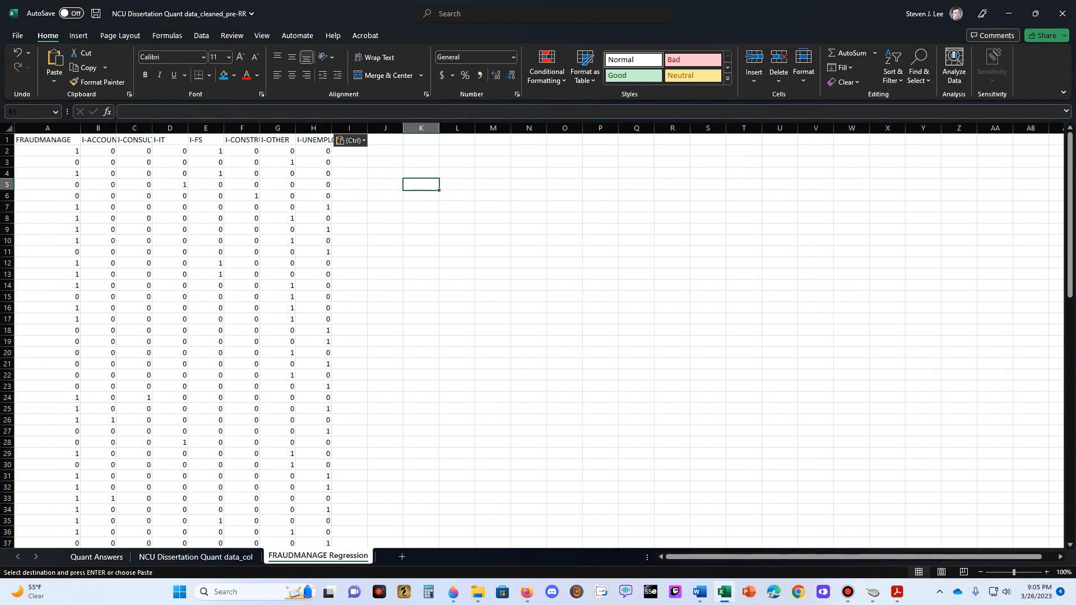
- Resize columns B through H so the industry headers are fully readable, keeping I-IT, I-FS and I-OTHER narrower
drag(99, 128, 307, 128)
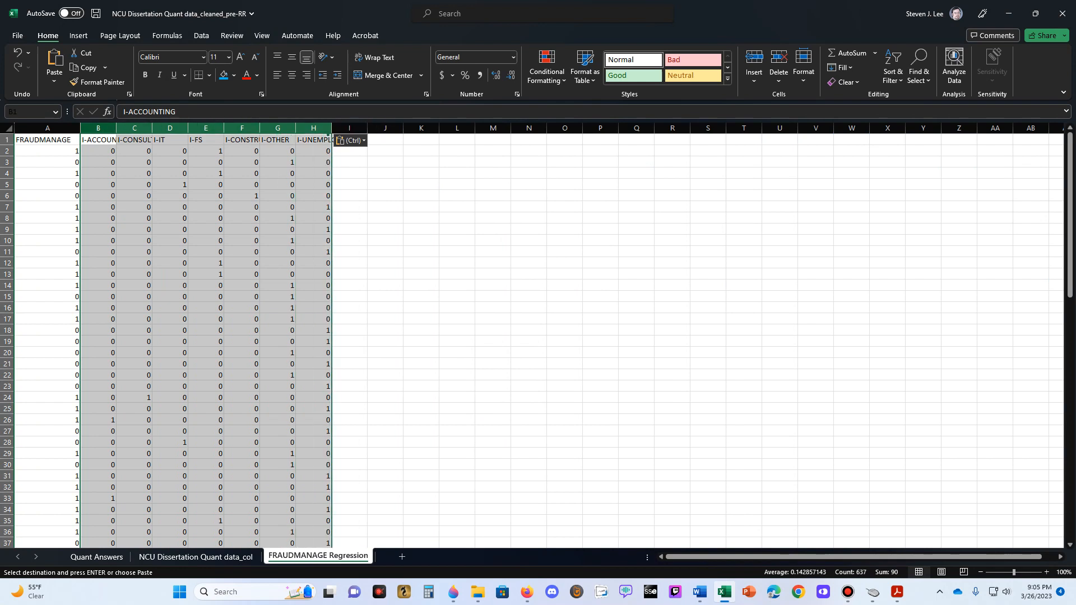
drag(116, 128, 146, 128)
click(558, 139)
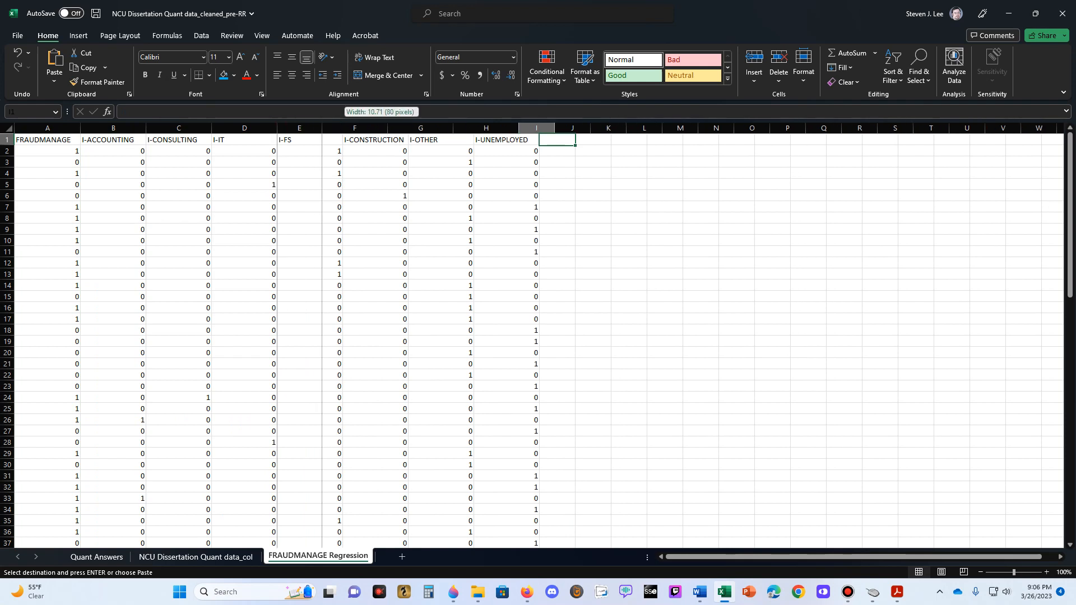
double_click(342, 129)
drag(277, 129, 250, 128)
drag(413, 129, 395, 128)
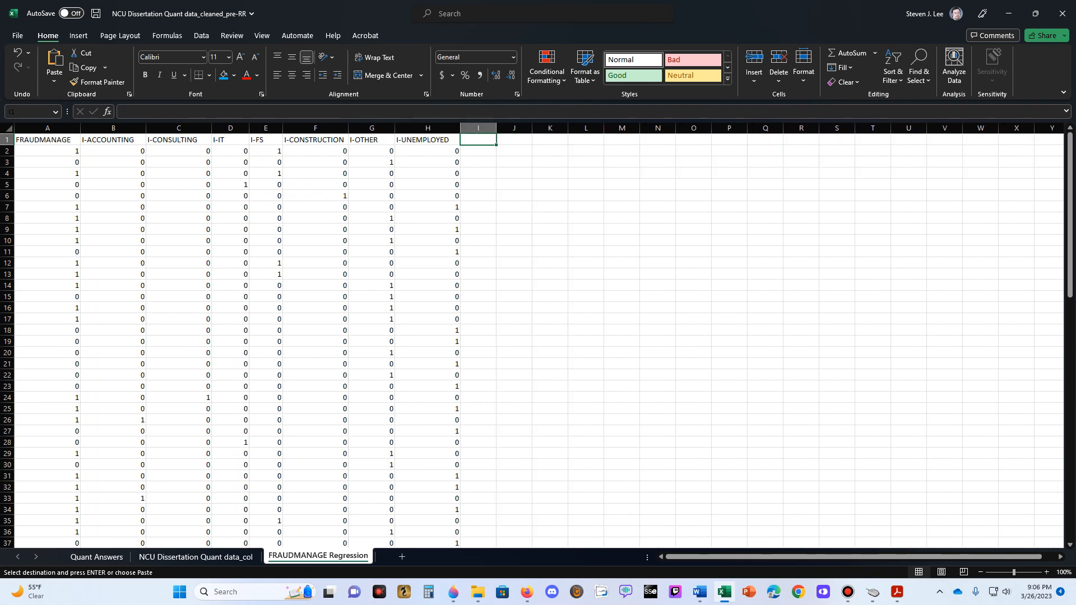
drag(460, 128, 456, 128)
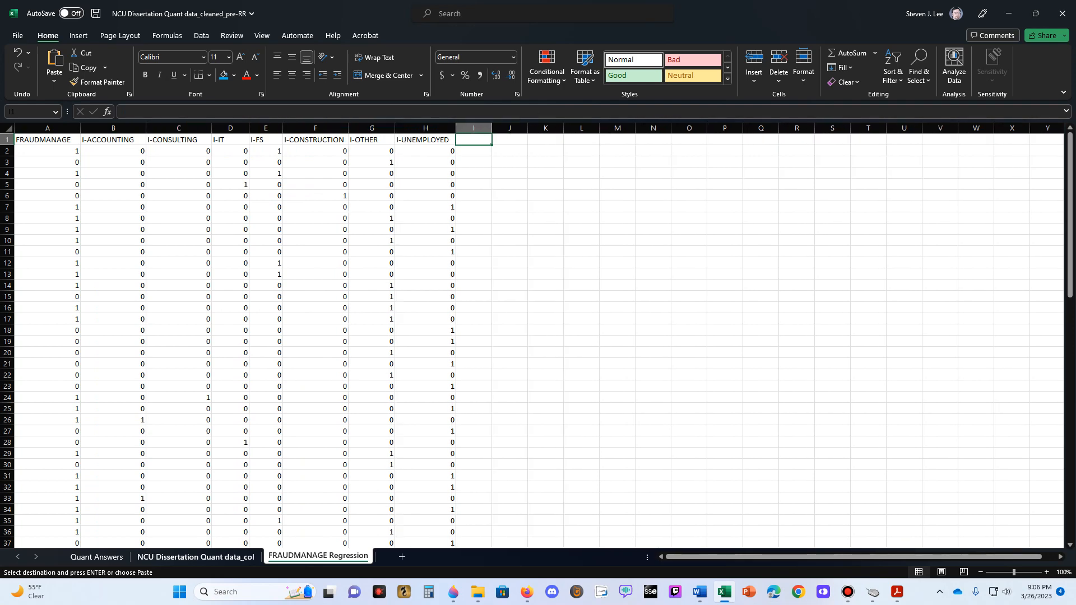
- Copy the service category columns SC-FINANCIAL ACCOUNTING through SC-UNEMPLOYED and paste them as values into FRAUDMANAGE Regression starting at I1
key(ctrl+Page_Up)
key(Escape)
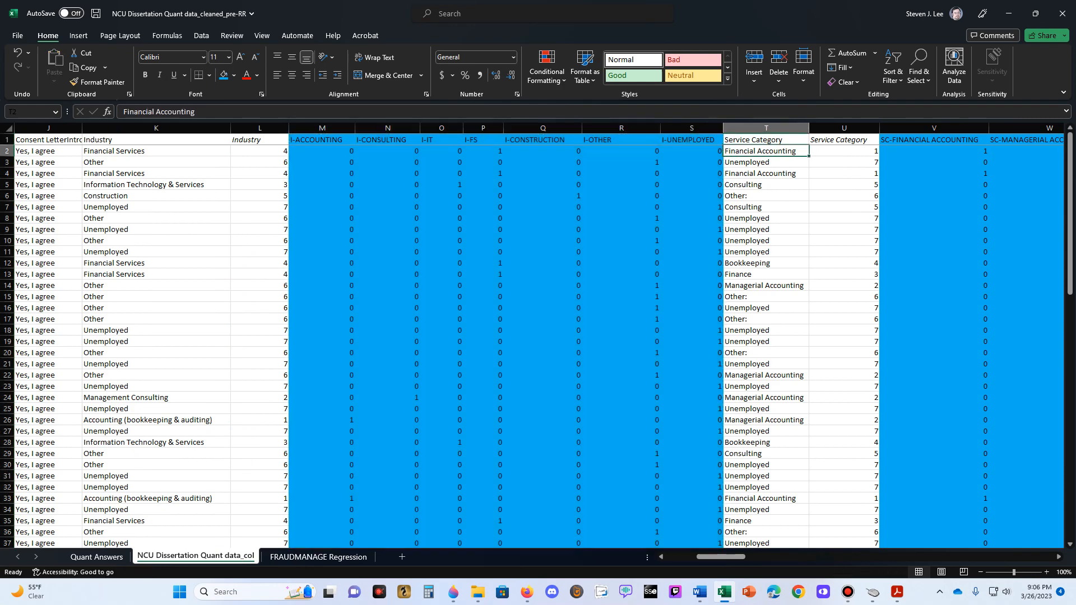
key(Up)
key(Right)
key(Right)
key(Right)
key(Right)
key(Right)
key(Right)
key(Right)
key(Right)
key(Right)
key(Right)
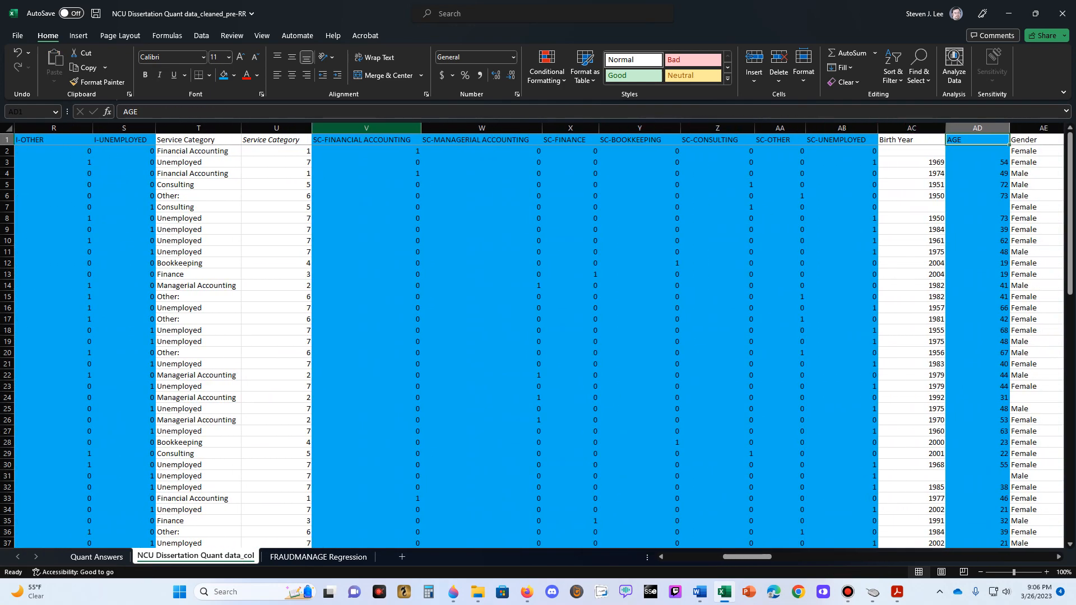
drag(366, 128, 841, 129)
key(ctrl+c)
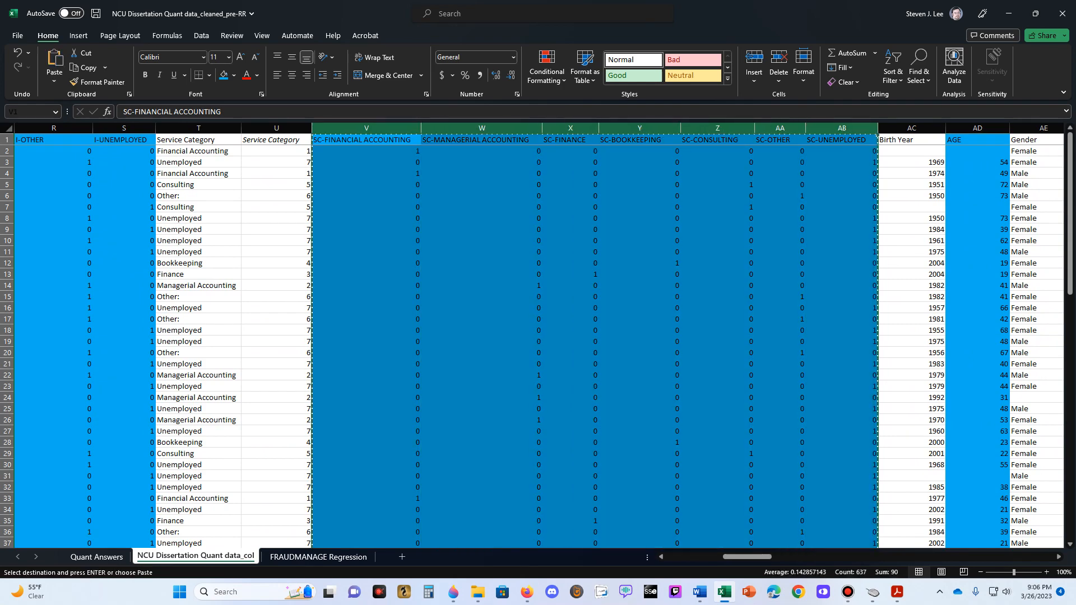
click(318, 557)
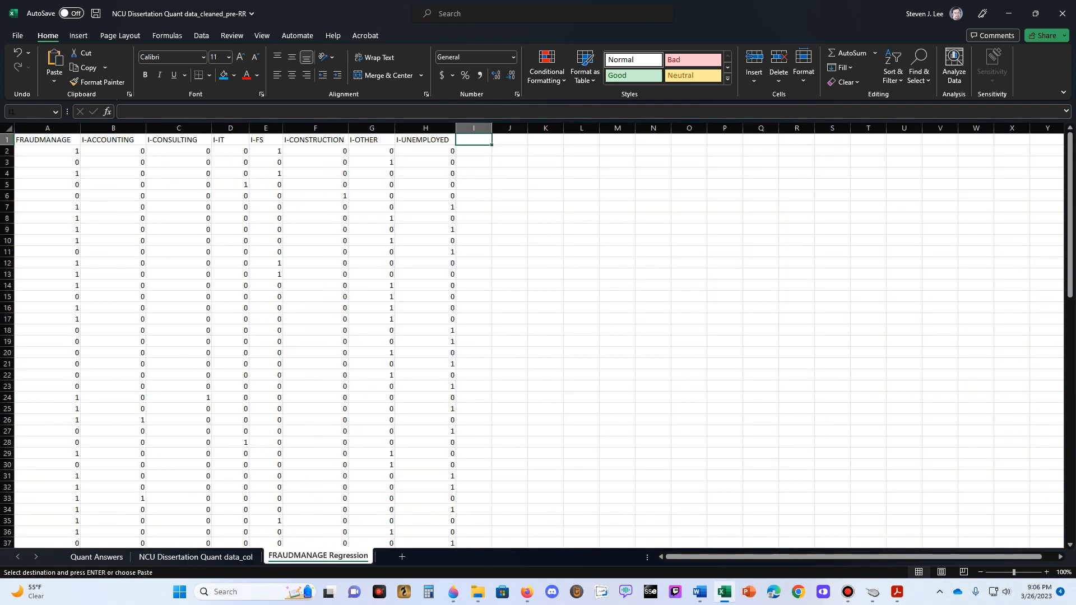
right_click(480, 140)
click(495, 217)
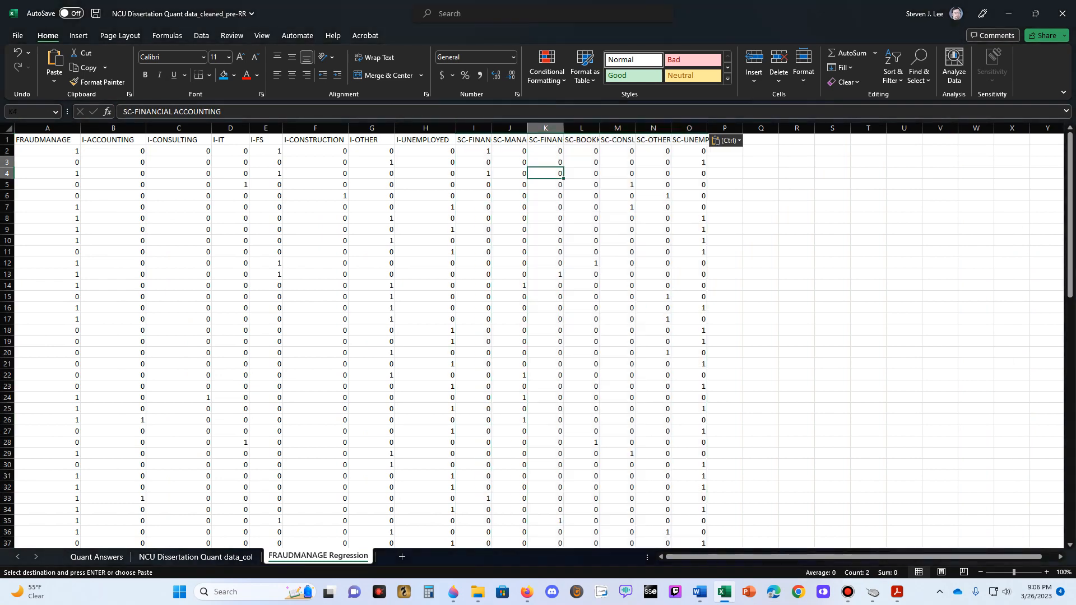
- Widen columns I through O to fit their service category headers, making the financial and managerial accounting columns widest
drag(474, 128, 738, 128)
click(688, 185)
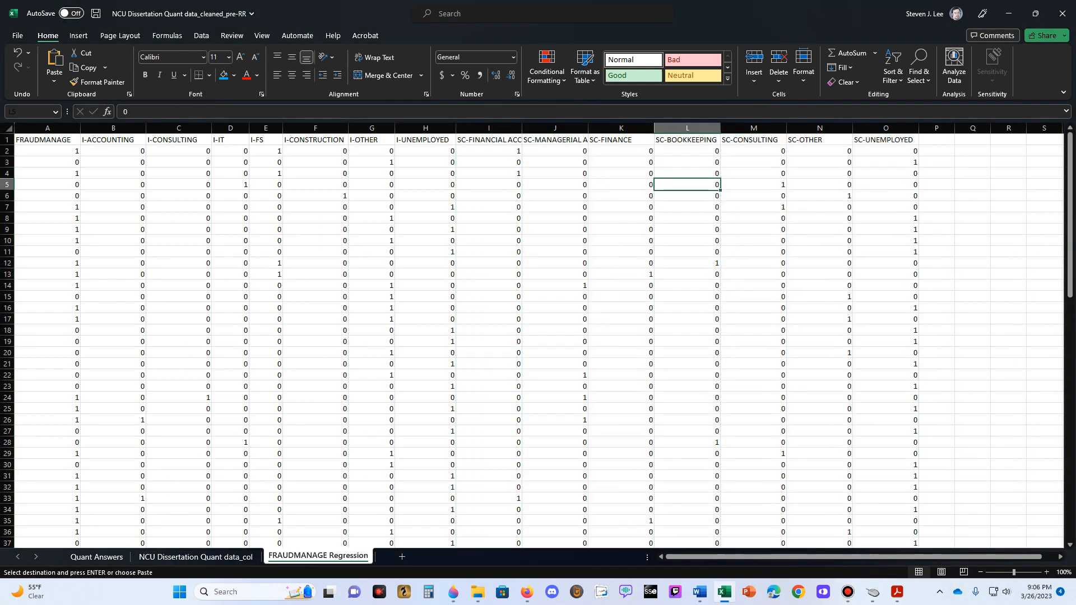
drag(522, 128, 560, 128)
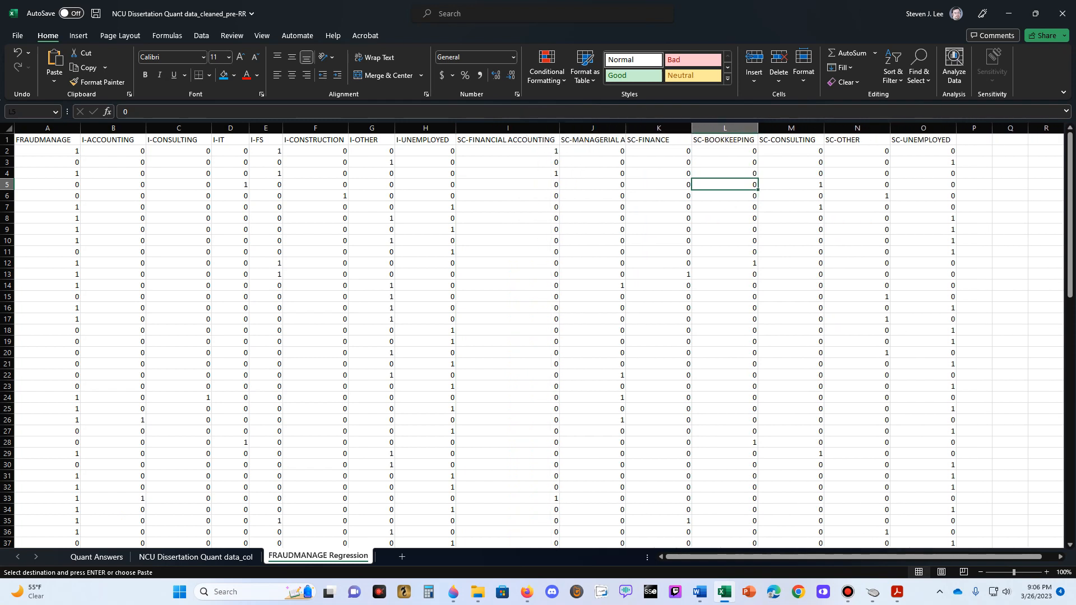
drag(626, 128, 672, 128)
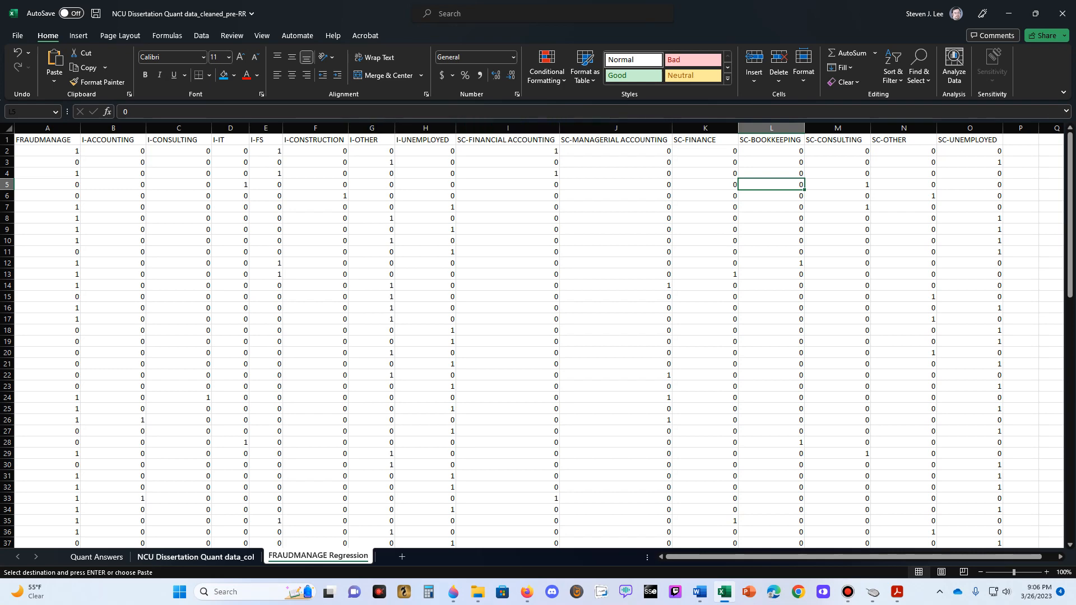
- Copy the highlighted AGE and GENDER columns from the data sheet and paste them as values into FRAUDMANAGE Regression starting at P1
click(196, 558)
click(912, 151)
key(Escape)
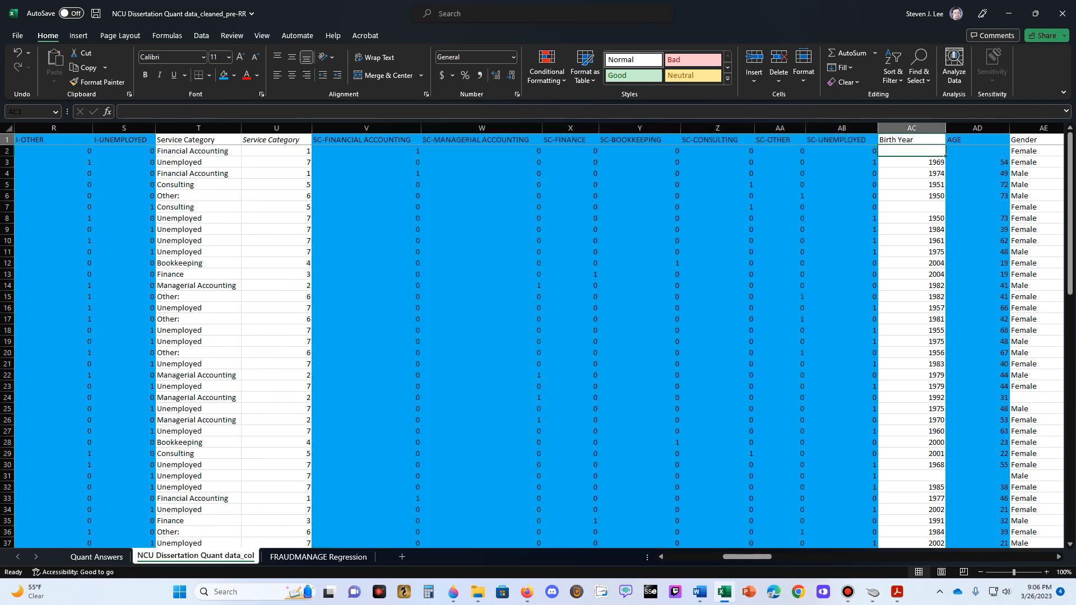
key(Right)
key(Right)
key(Right)
key(Right)
key(Right)
key(Right)
key(Right)
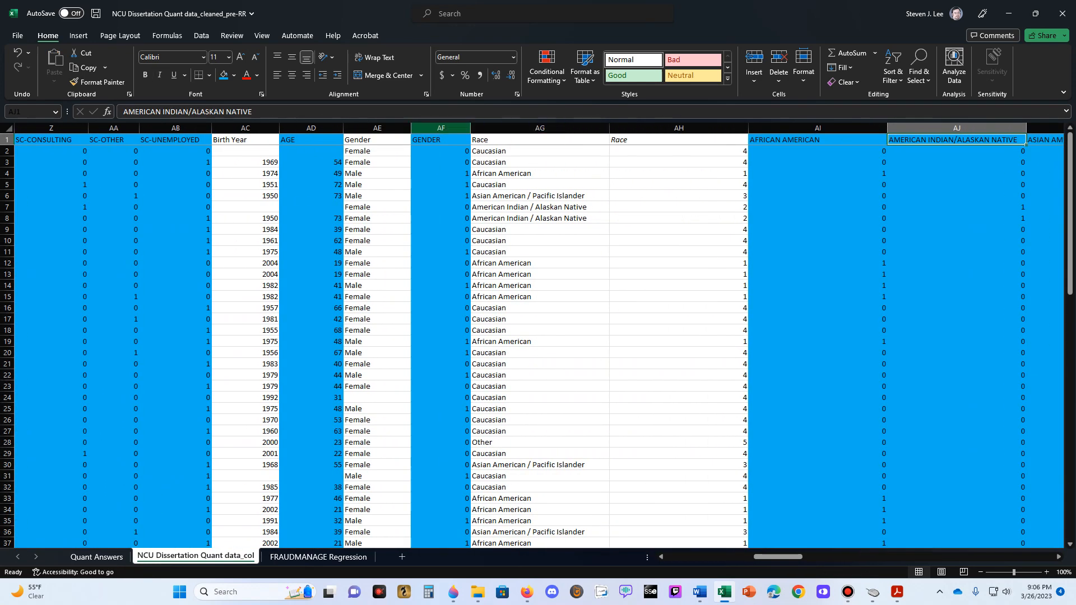
click(311, 128)
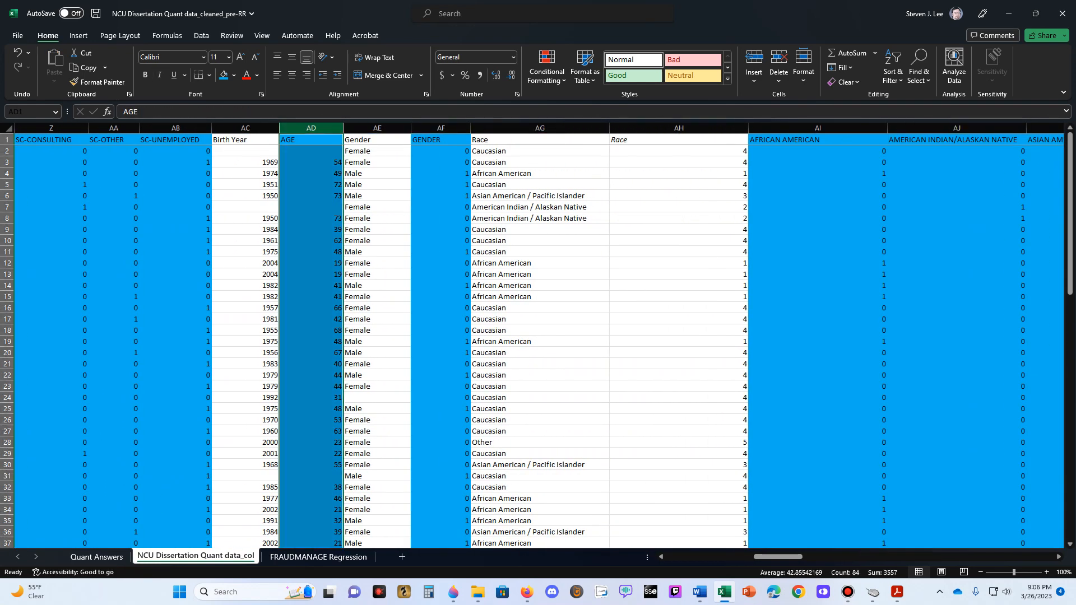
ctrl+click(441, 128)
key(ctrl+c)
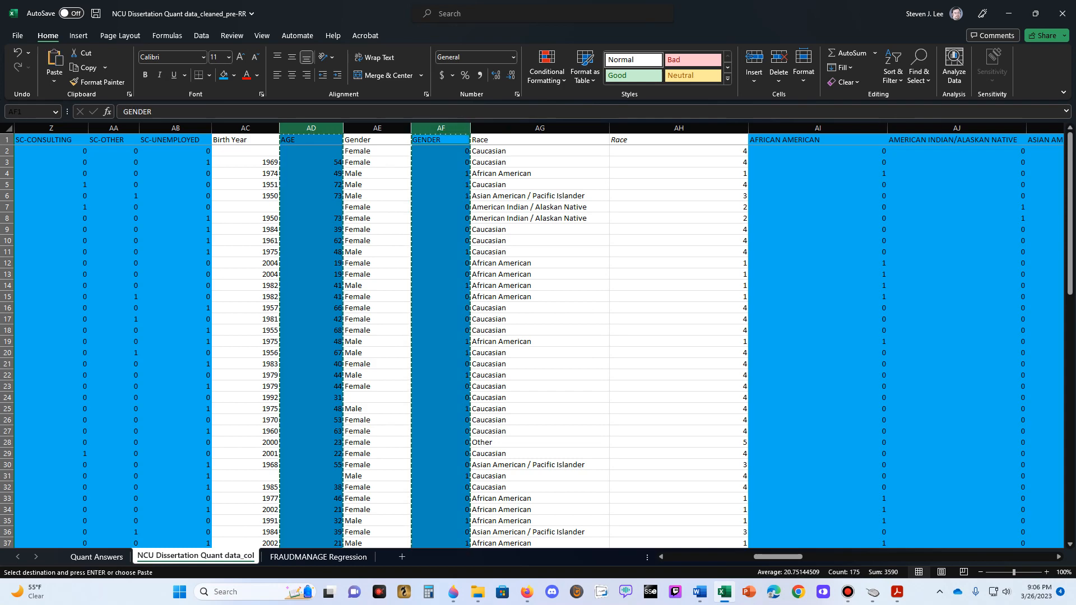
key(ctrl+Page_Down)
click(1020, 140)
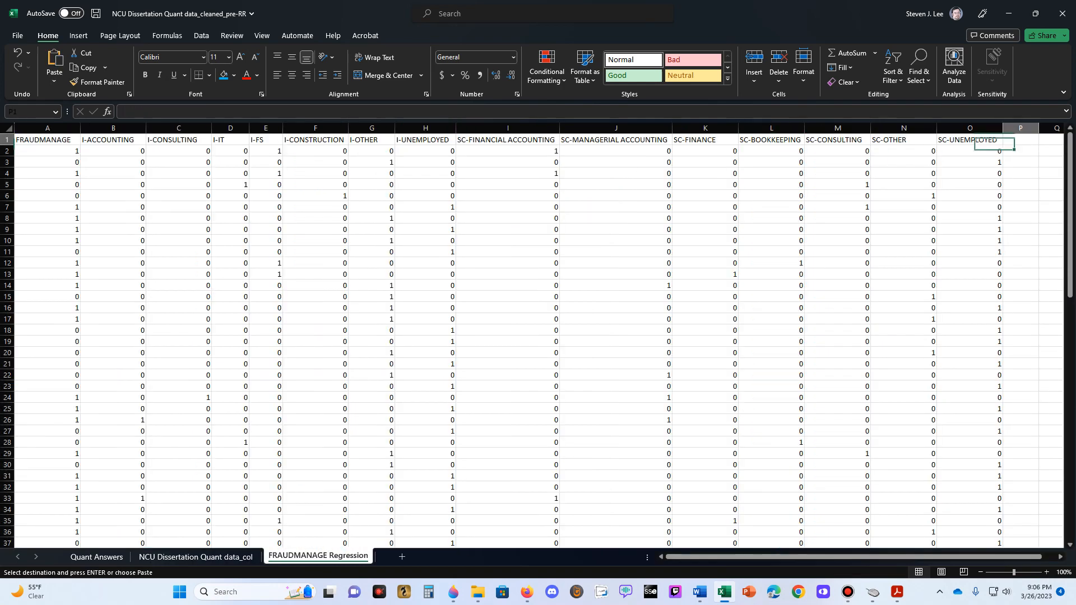
right_click(1020, 139)
click(951, 216)
click(960, 196)
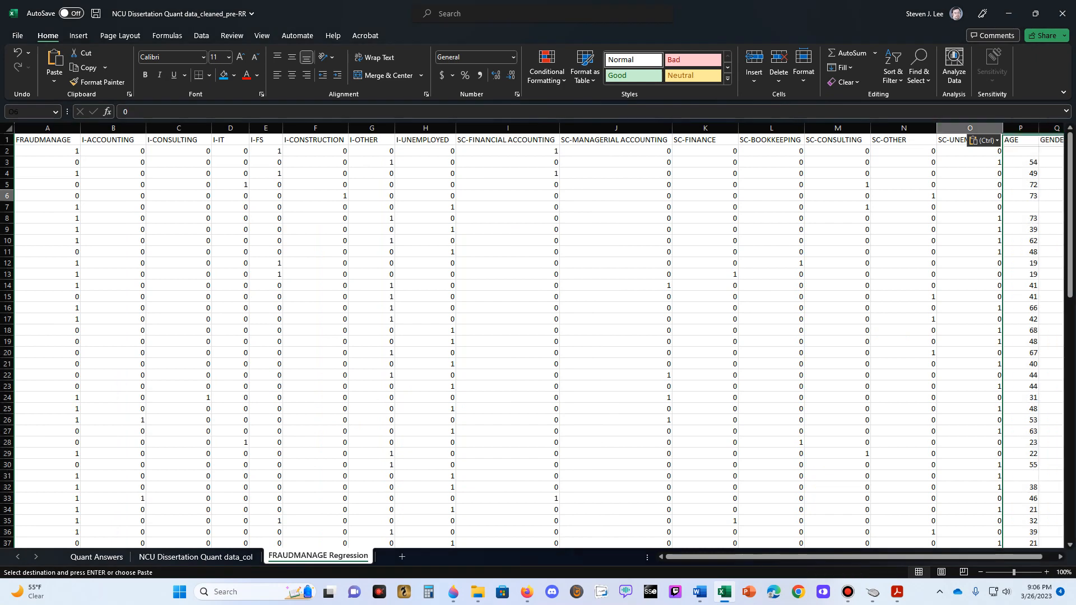
key(Up)
key(Right)
key(Right)
key(Right)
key(Right)
key(Right)
key(Right)
key(Right)
key(Right)
key(Right)
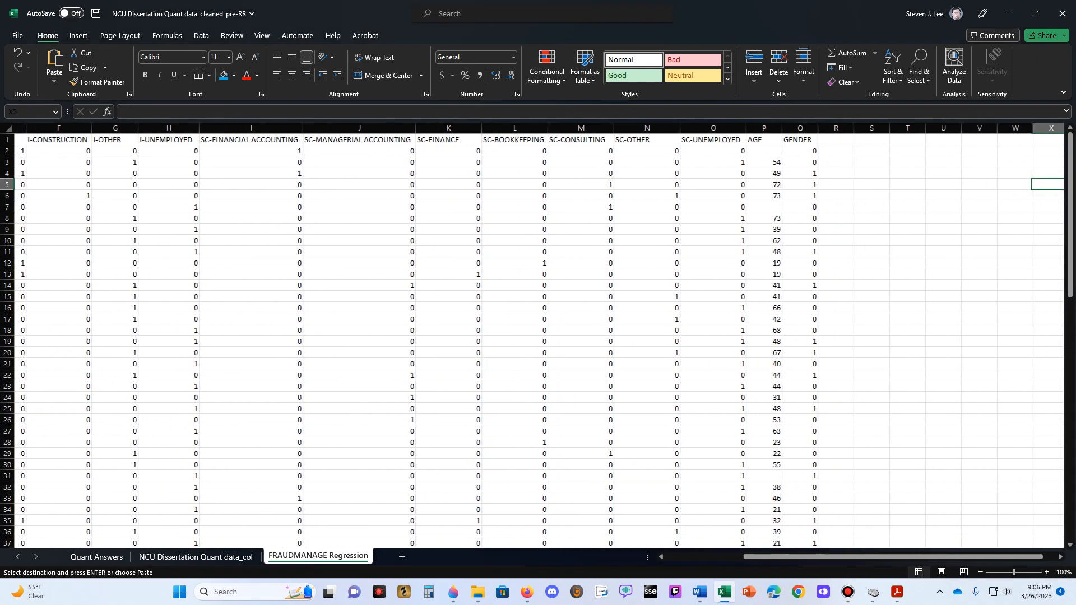
- Copy the race columns AFRICAN AMERICAN through OTHER from the data sheet and paste them as values into FRAUDMANAGE Regression starting at R1
key(Left)
key(Left)
key(Left)
key(Left)
key(Left)
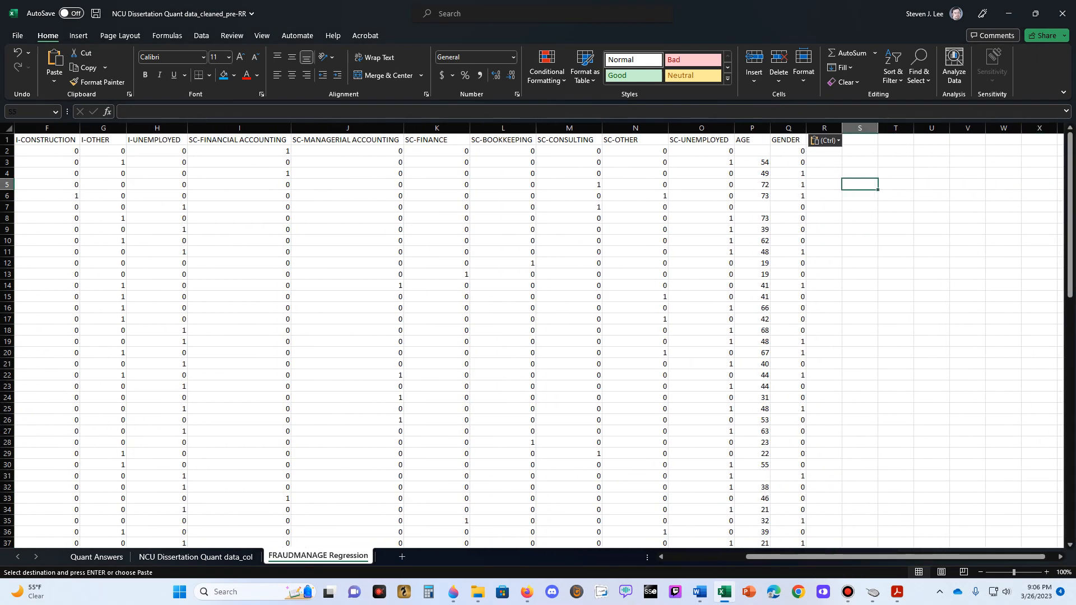
key(ctrl+Page_Up)
key(Escape)
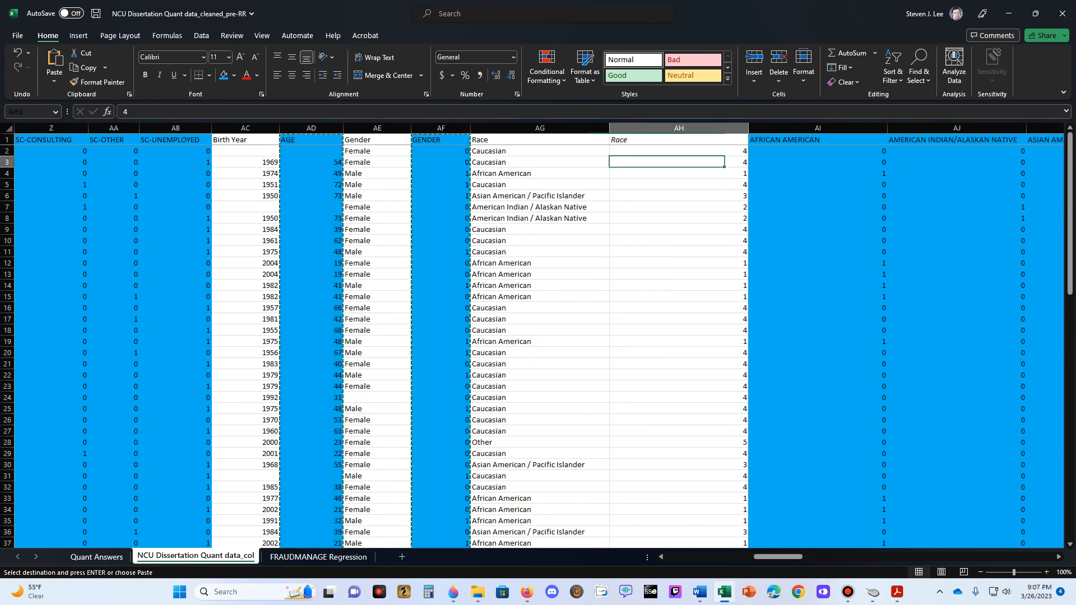
drag(818, 129, 1068, 129)
drag(732, 128, 998, 128)
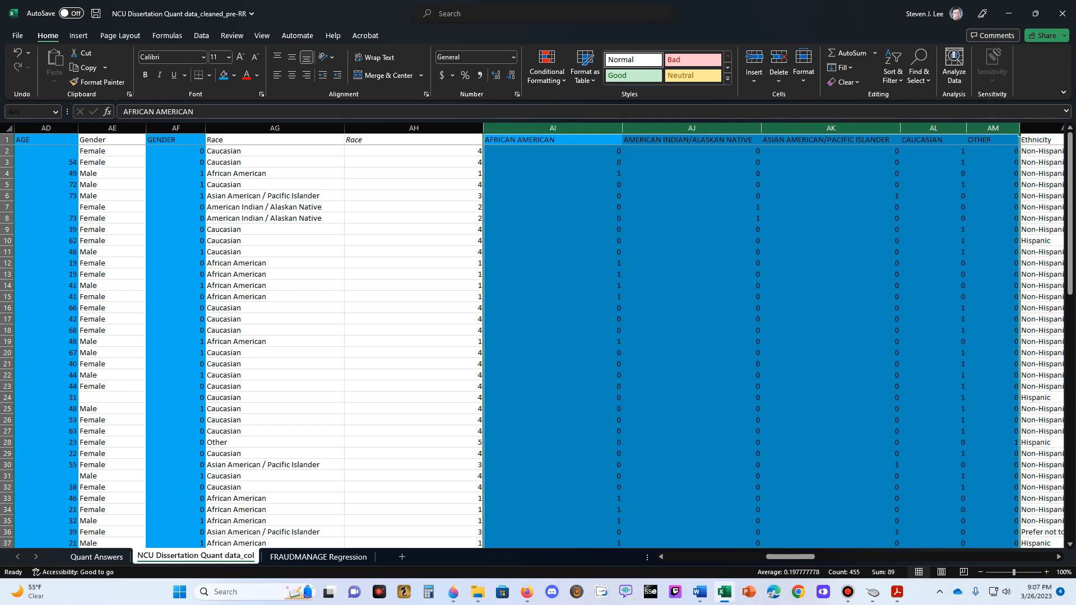
key(ctrl+c)
click(319, 556)
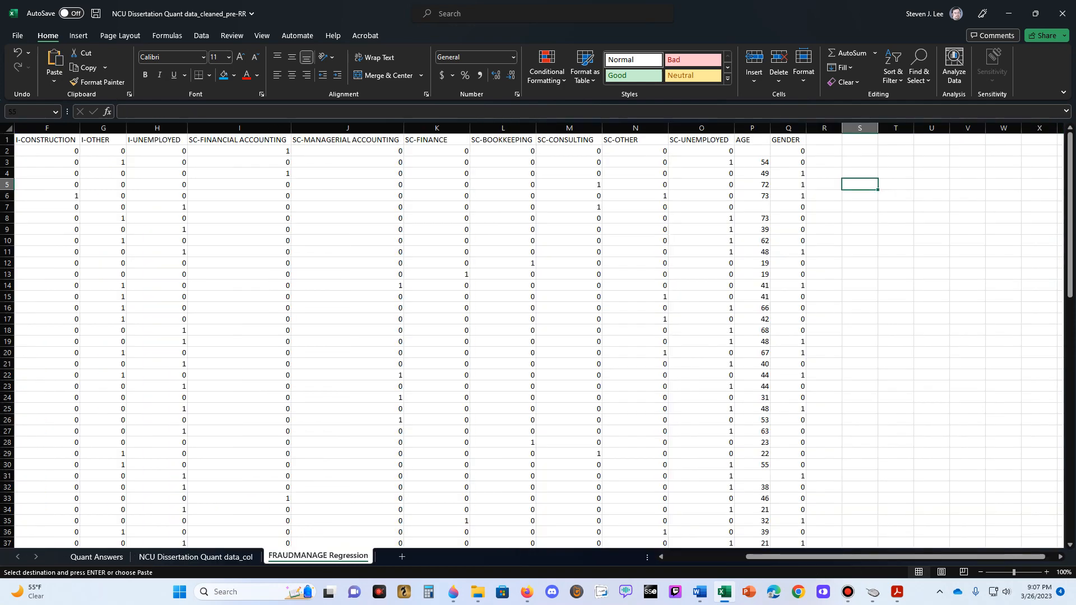
click(824, 140)
right_click(831, 140)
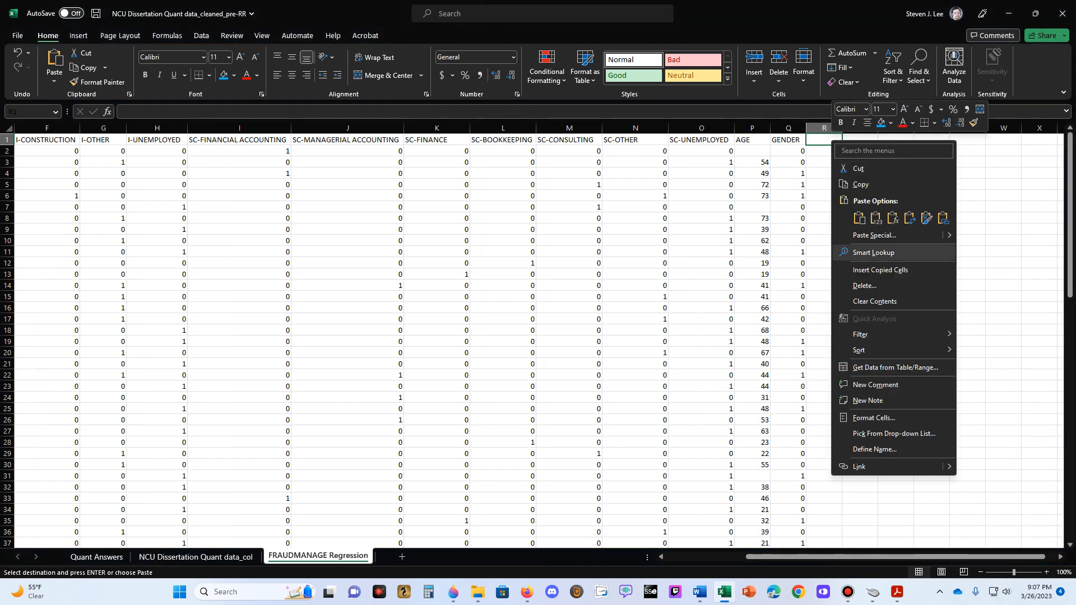
click(875, 218)
click(895, 174)
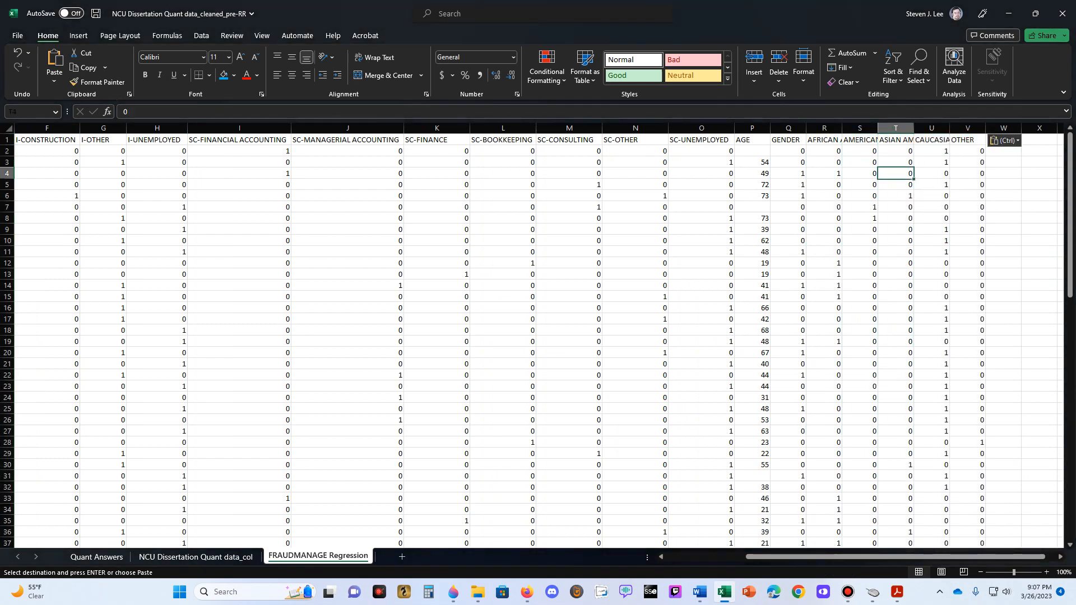
- Resize columns R through V to fit their race headers, making the American Indian and Asian American columns widest and OTHER narrowest
drag(824, 128, 1018, 128)
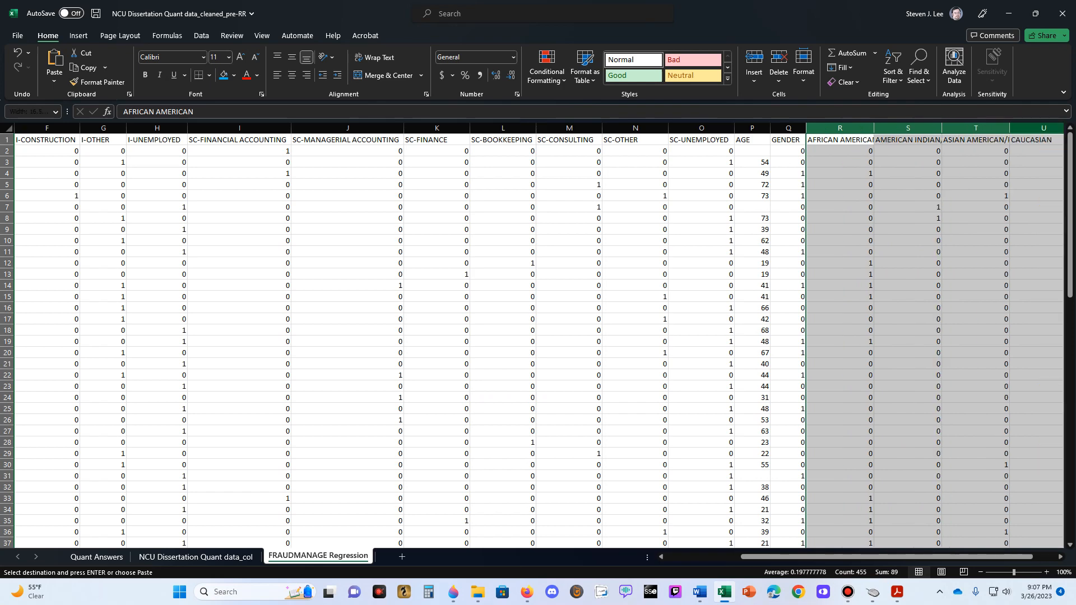
click(1032, 151)
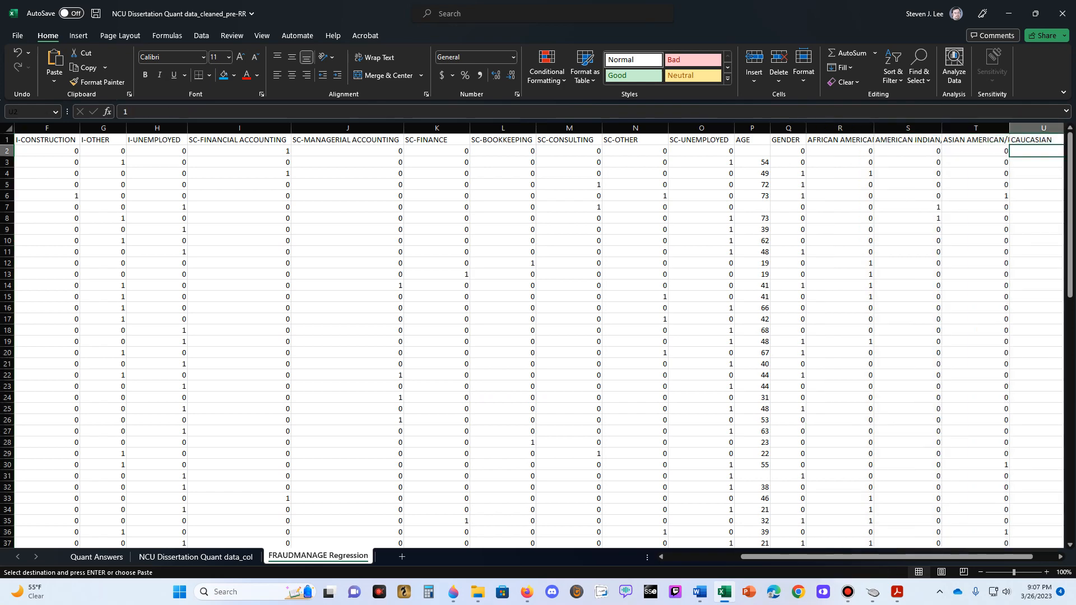
key(Right)
key(Right)
key(Right)
key(Right)
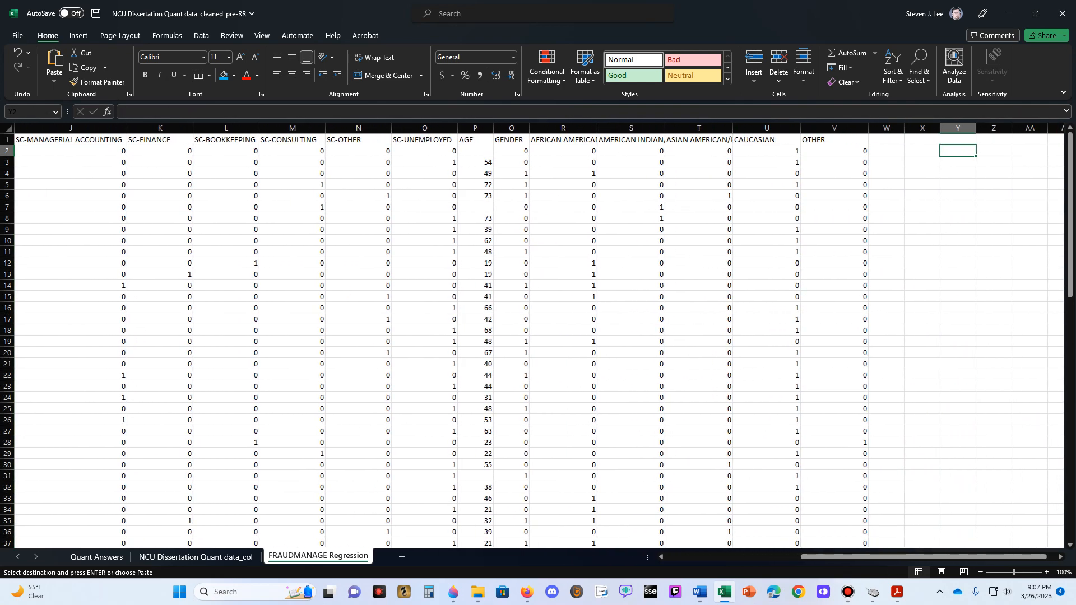
drag(869, 129, 810, 128)
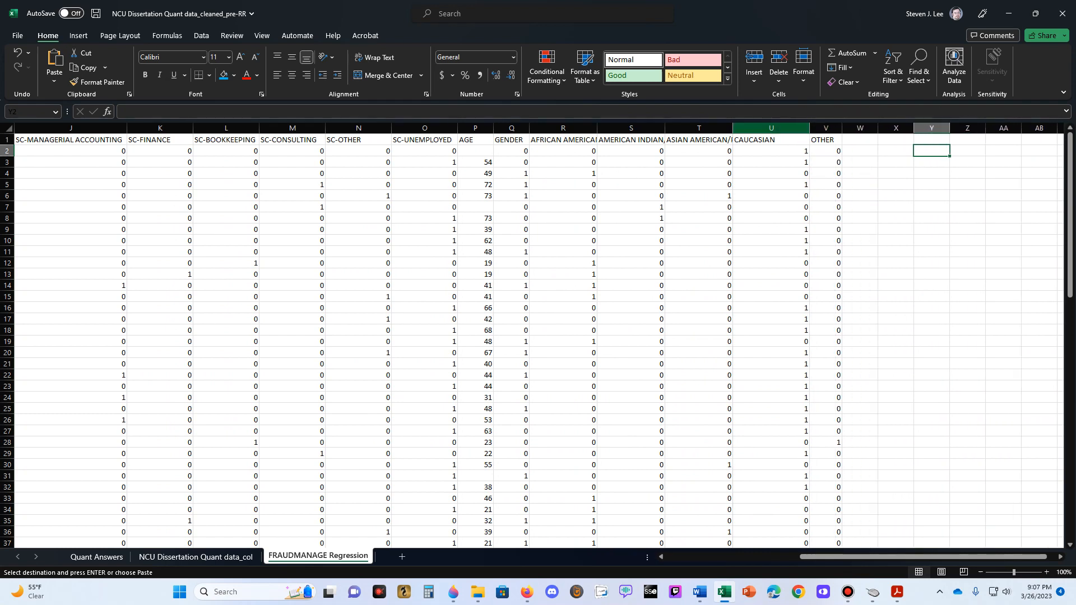
drag(732, 128, 803, 128)
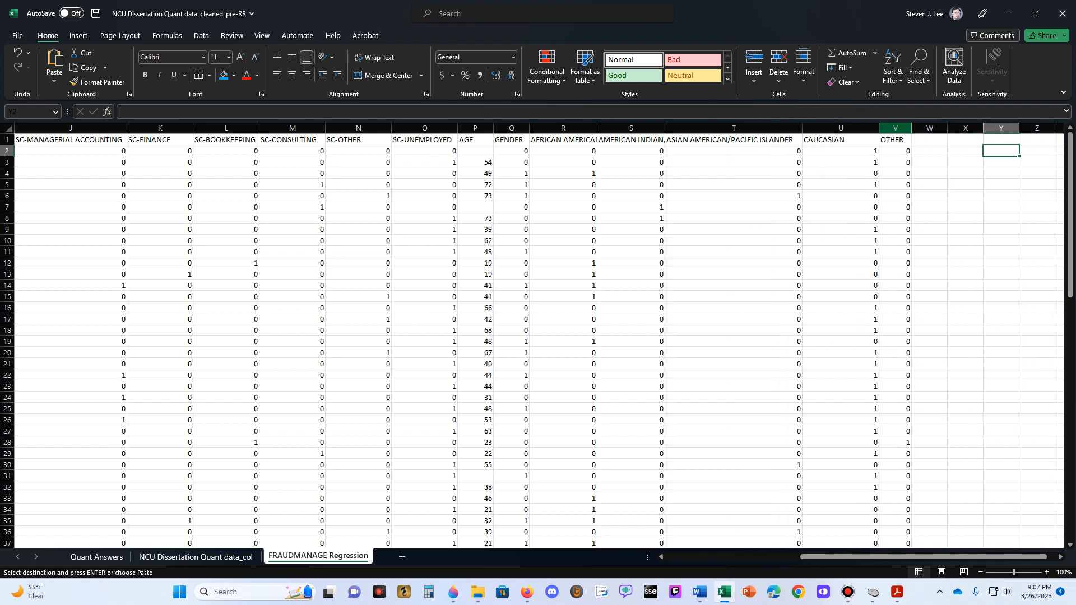
drag(879, 129, 856, 128)
drag(665, 128, 734, 129)
mouse_move(597, 128)
mouse_down()
mouse_move(633, 129)
mouse_move(609, 128)
mouse_up()
click(650, 163)
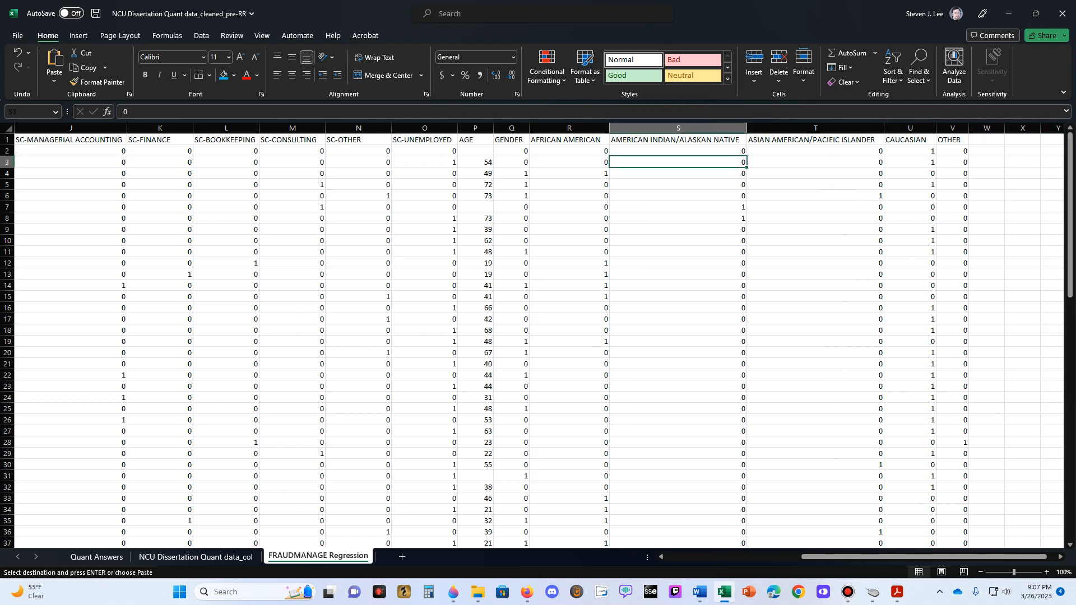
key(Up)
key(Left)
key(Right)
key(Right)
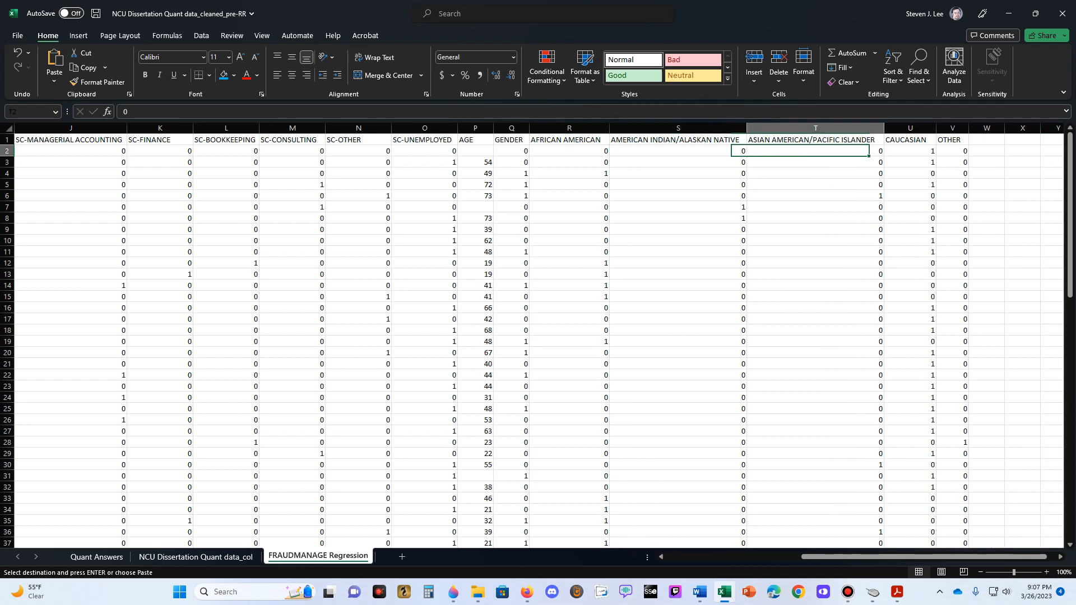
key(Left)
key(Right)
key(Right)
key(Right)
key(Right)
key(Right)
key(Right)
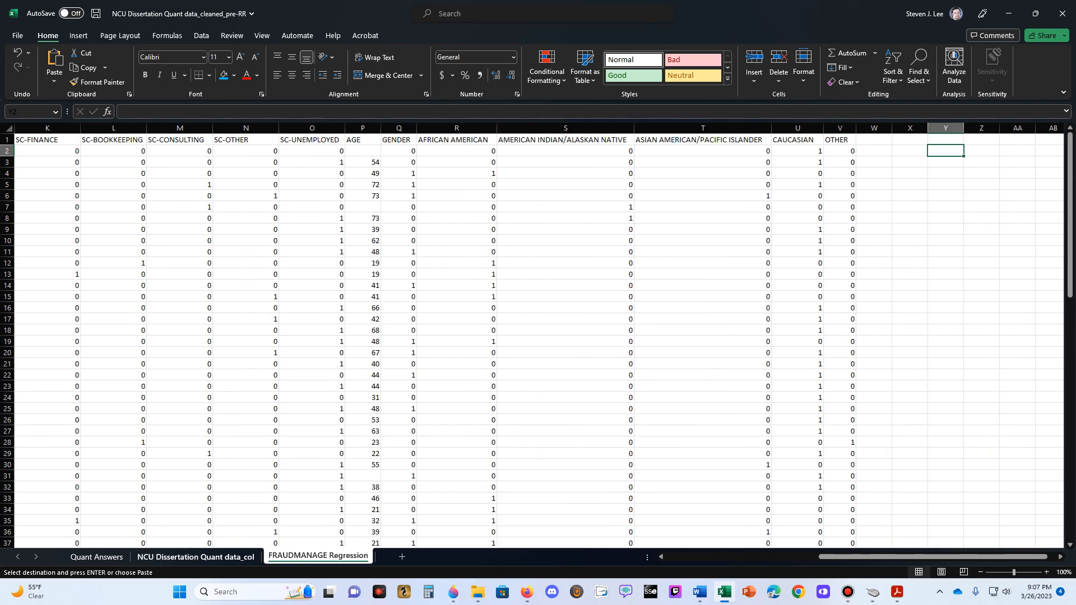
- Copy the ETHNICITY column from the data sheet, paste it as values into FRAUDMANAGE Regression at W1, and widen column W slightly
click(197, 557)
key(Escape)
click(831, 196)
key(Up)
key(Up)
key(Up)
key(Up)
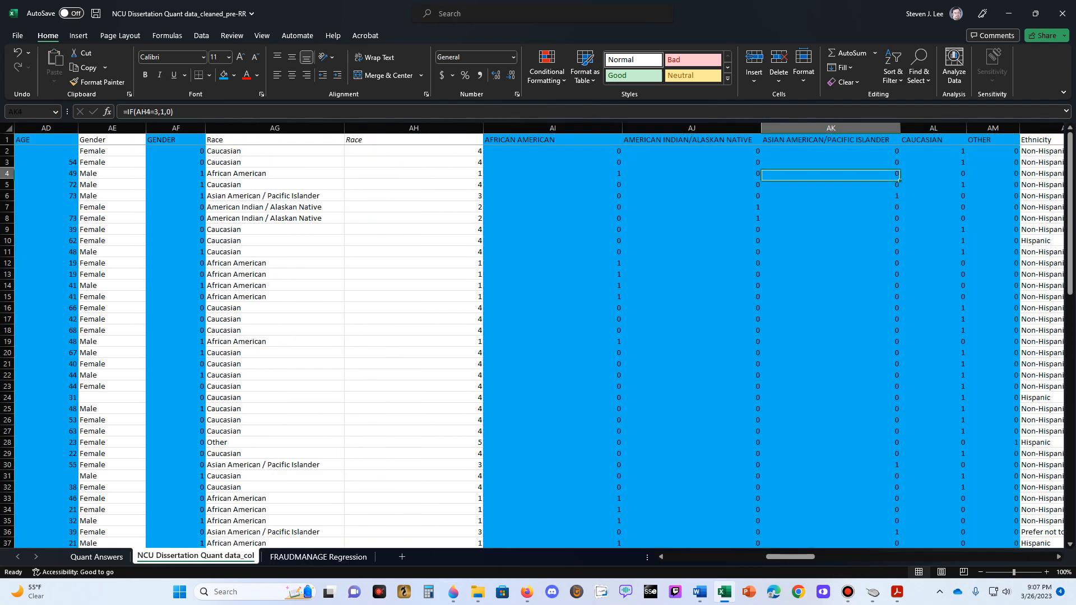
key(Right)
key(Right)
key(Right)
key(Right)
key(Right)
key(Right)
key(Right)
key(Right)
key(Right)
key(Right)
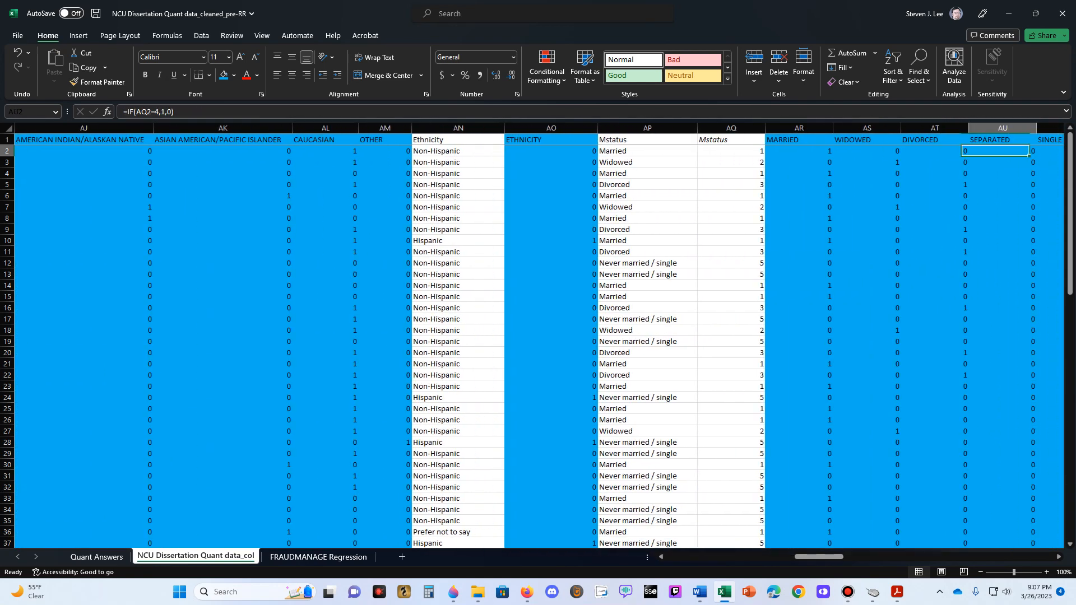
click(552, 128)
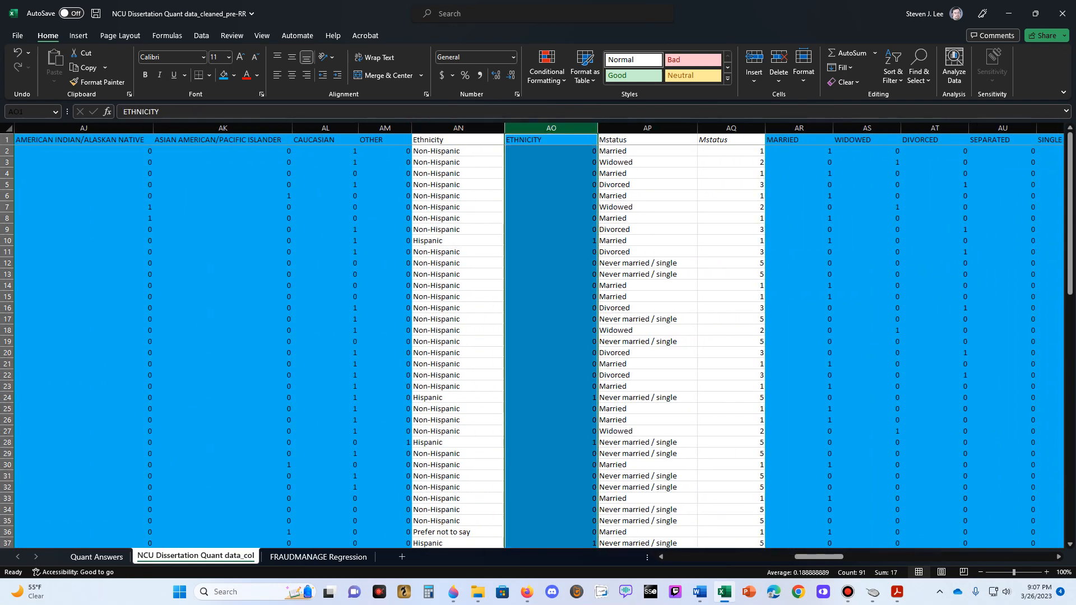
key(ctrl+c)
key(ctrl+Page_Down)
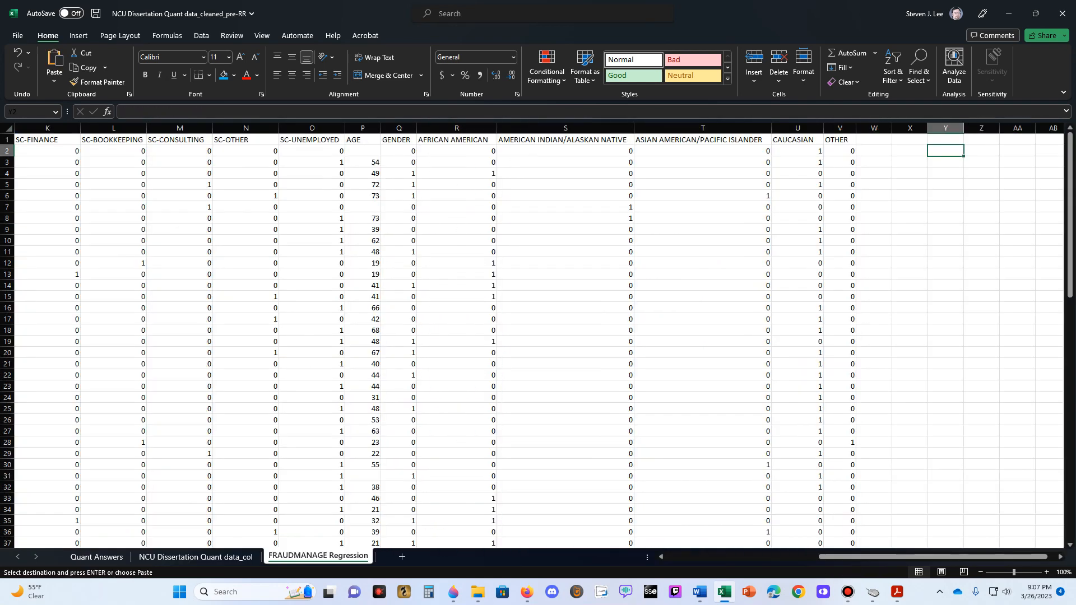
right_click(877, 140)
click(923, 218)
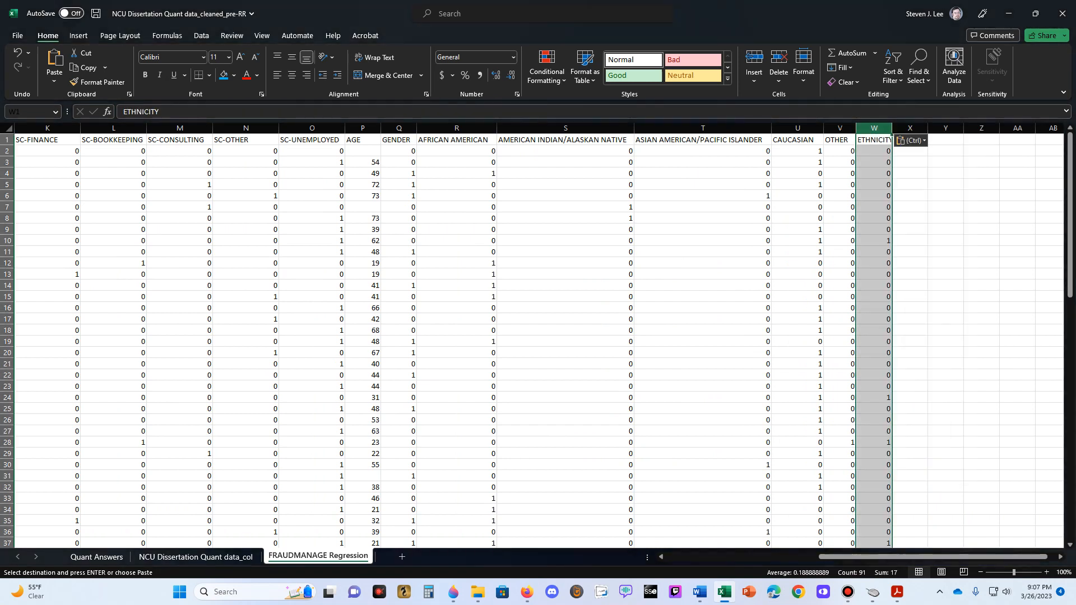
click(946, 162)
mouse_move(892, 128)
mouse_down()
mouse_move(907, 128)
mouse_move(895, 129)
mouse_up()
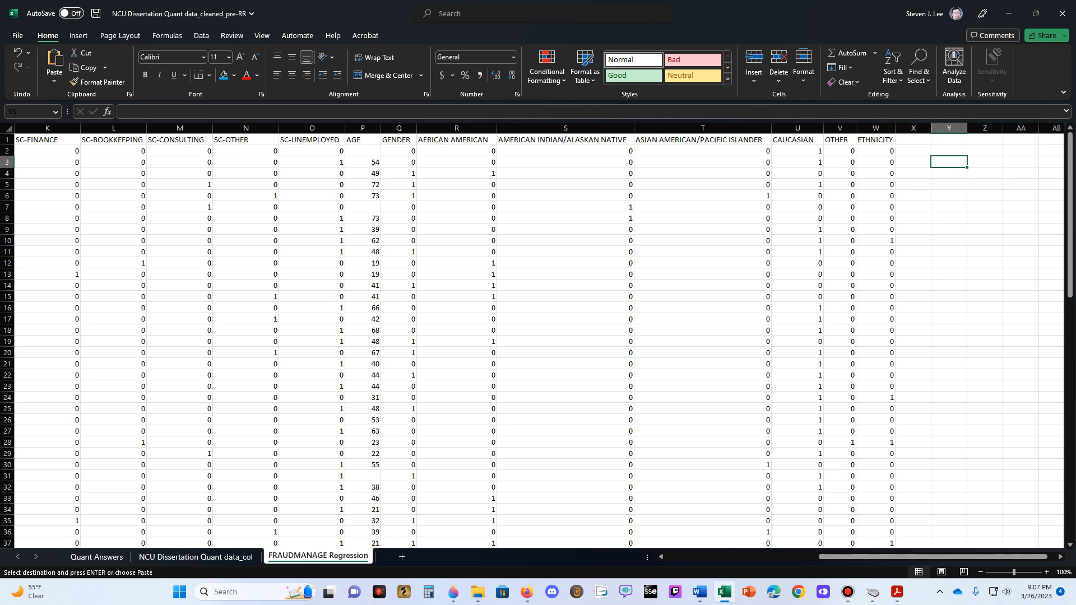
- Copy the MARRIED through EDUCATION columns from the data sheet and paste them as values into FRAUDMANAGE Regression starting at X1
click(196, 557)
click(731, 162)
key(Escape)
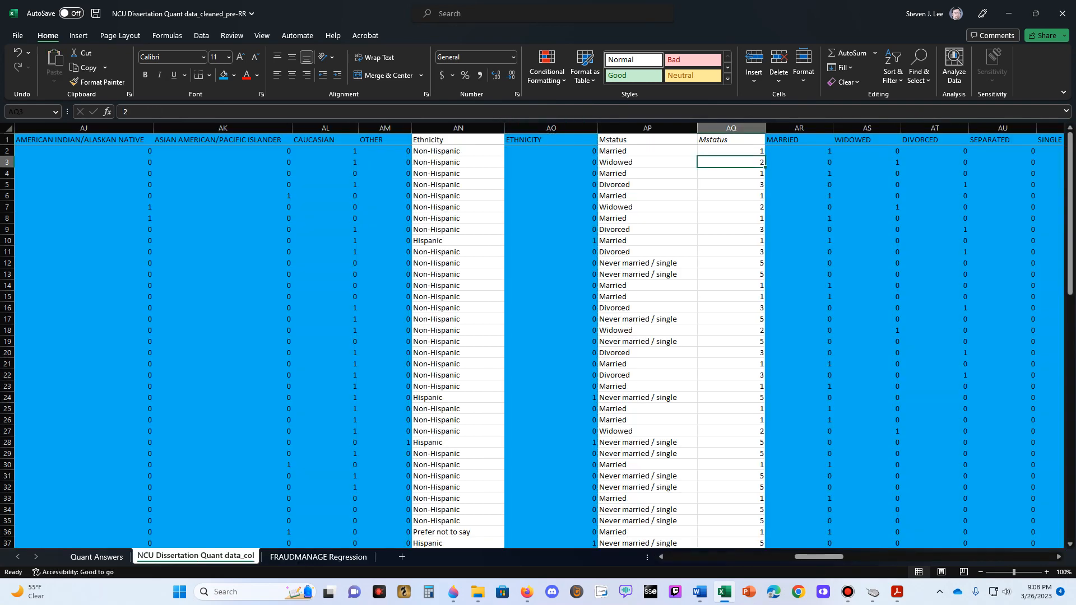
key(Up)
key(Right)
key(Right)
key(Right)
key(Right)
key(Right)
key(Right)
key(Right)
key(Right)
key(Right)
key(Right)
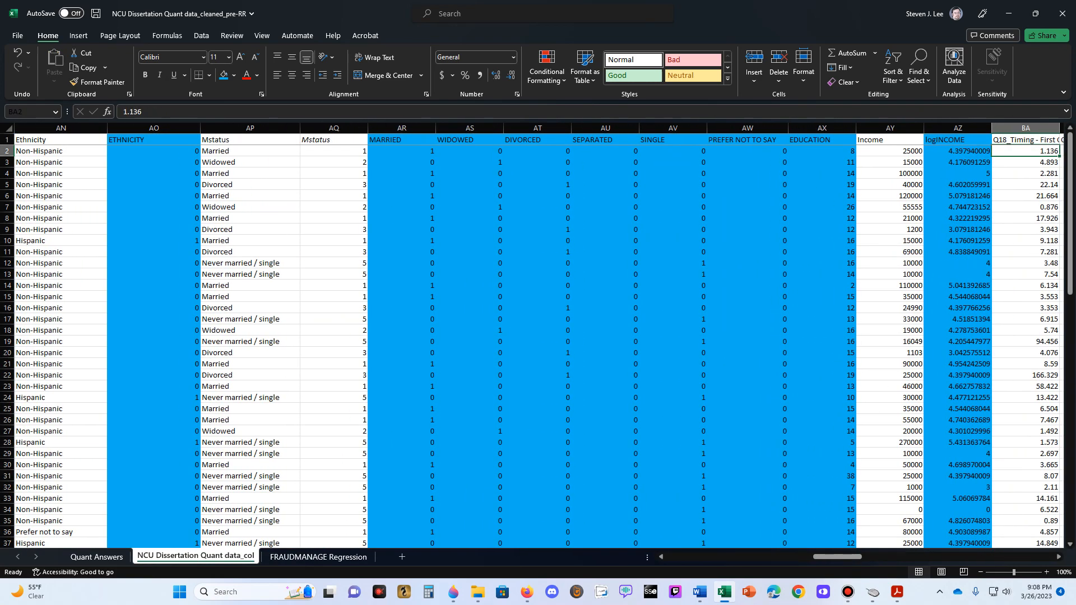
drag(402, 129, 823, 129)
key(ctrl+c)
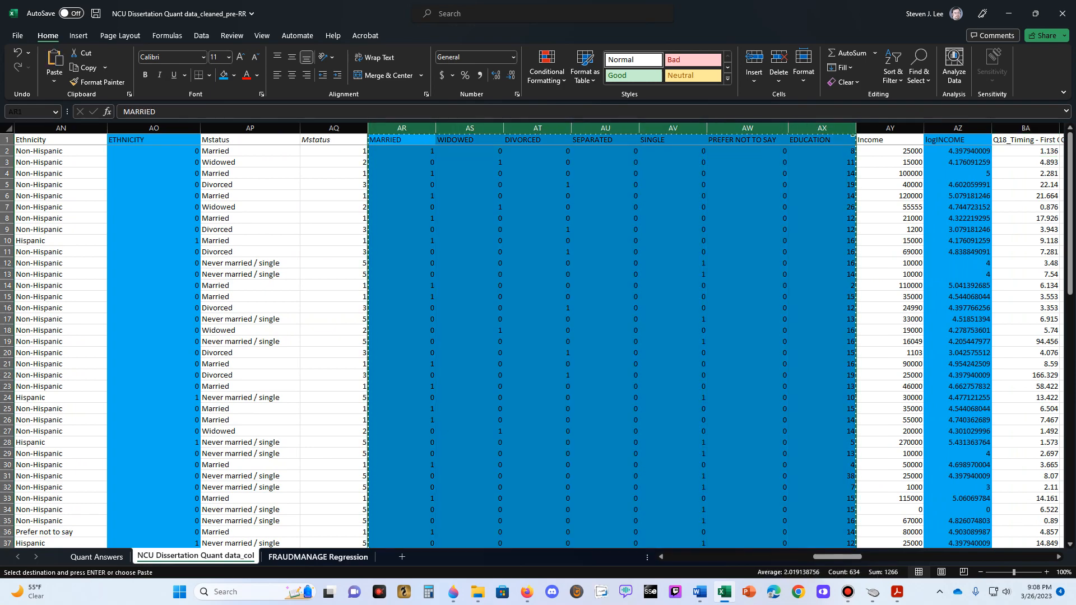
click(318, 557)
drag(914, 128, 1049, 128)
right_click(1048, 128)
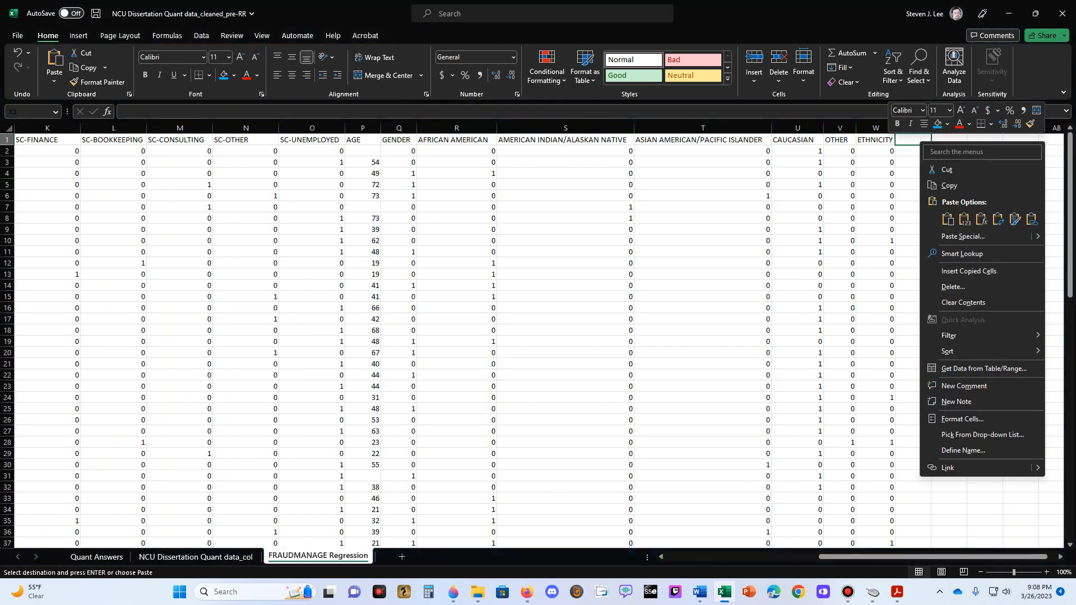
click(964, 219)
click(914, 162)
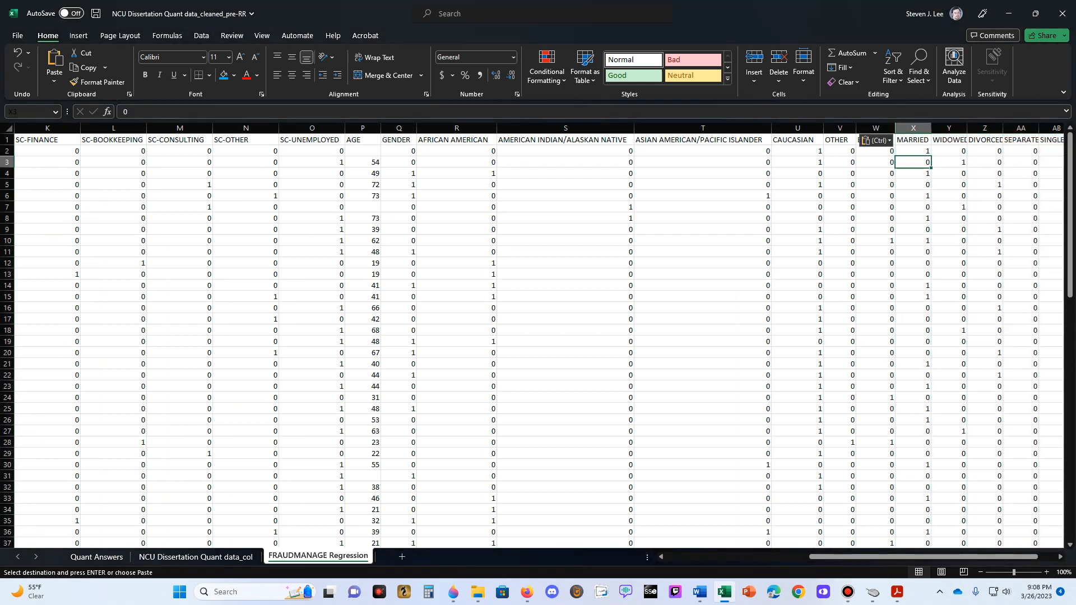
- Widen columns X through AD to fit the marital status and education headers, making PREFER NOT TO SAY the widest
key(Up)
key(Right)
key(Right)
key(Right)
key(Right)
key(Right)
key(Right)
key(Right)
key(Right)
key(Right)
key(Right)
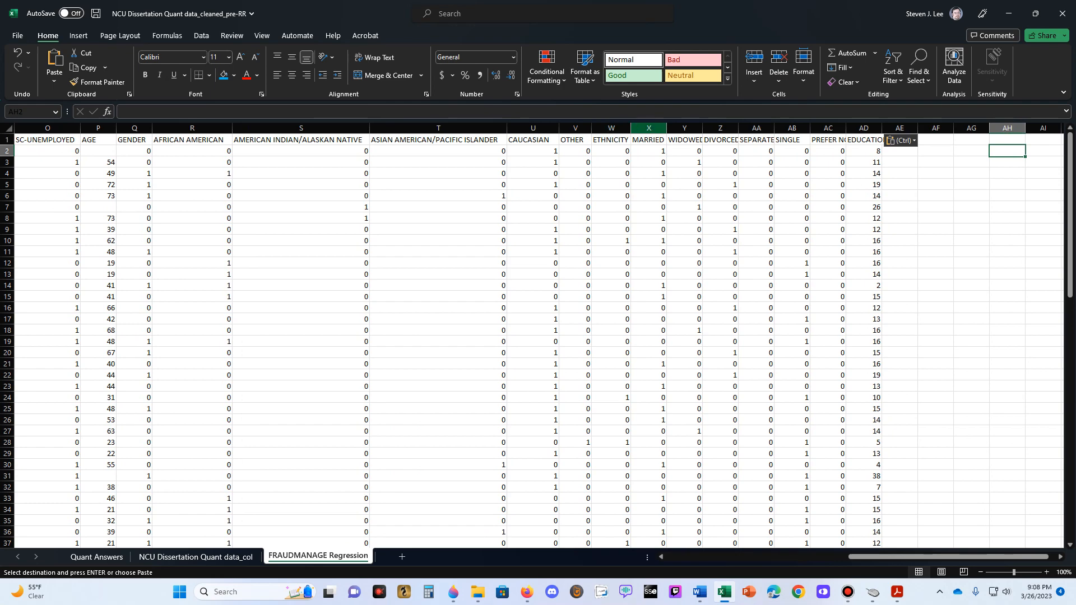
drag(685, 129, 894, 128)
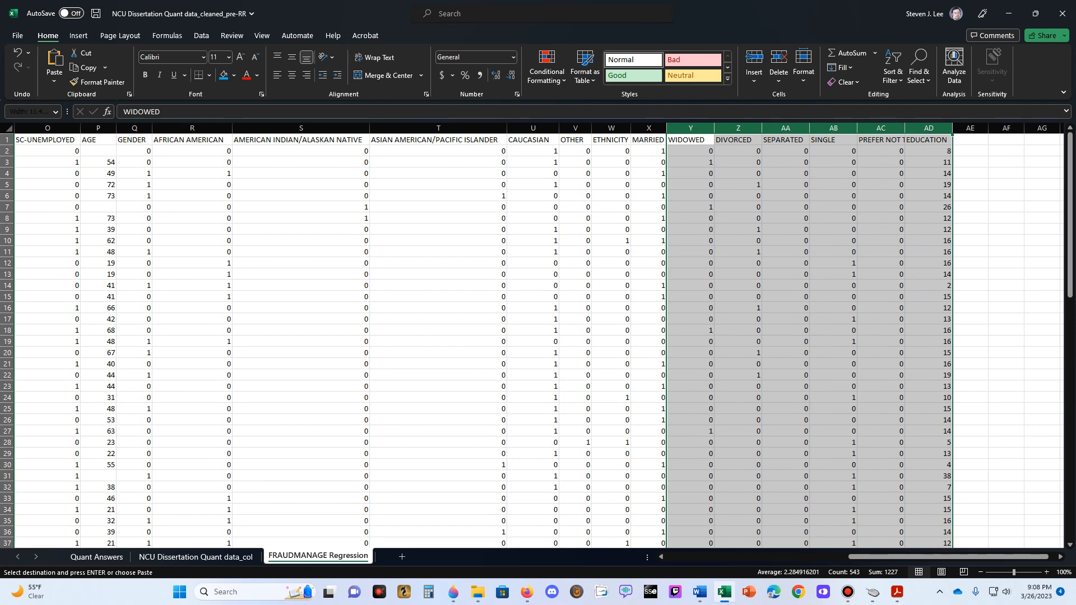
click(929, 151)
double_click(904, 128)
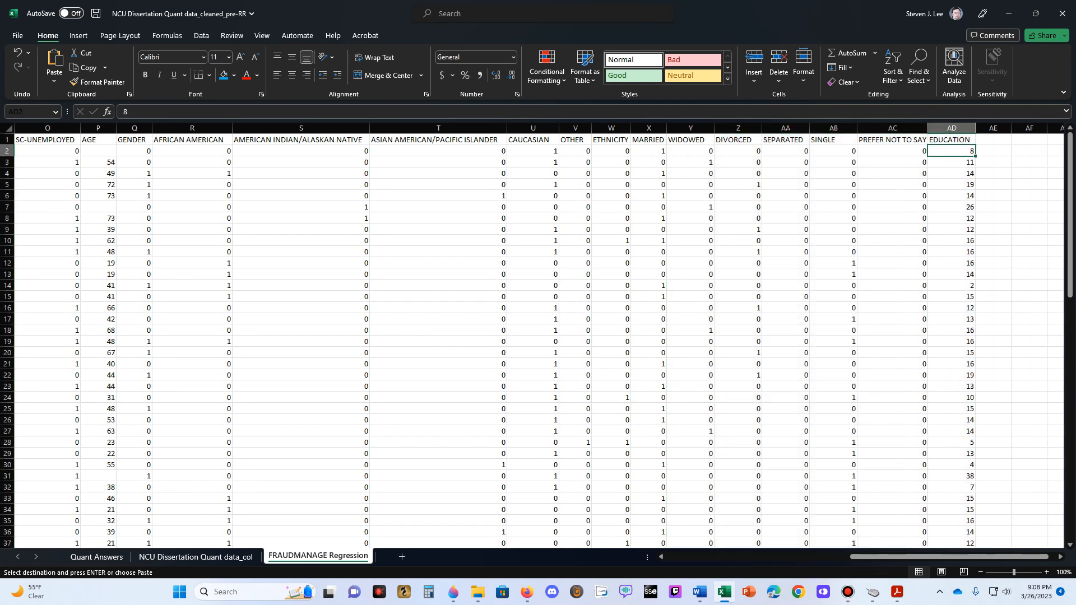
drag(928, 129, 935, 128)
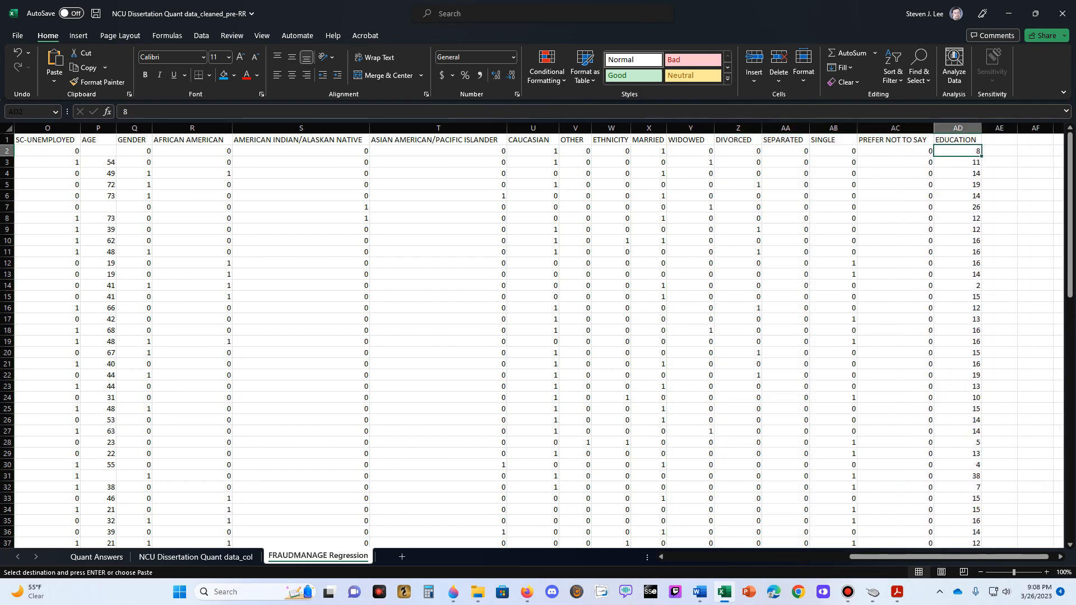
drag(667, 128, 673, 128)
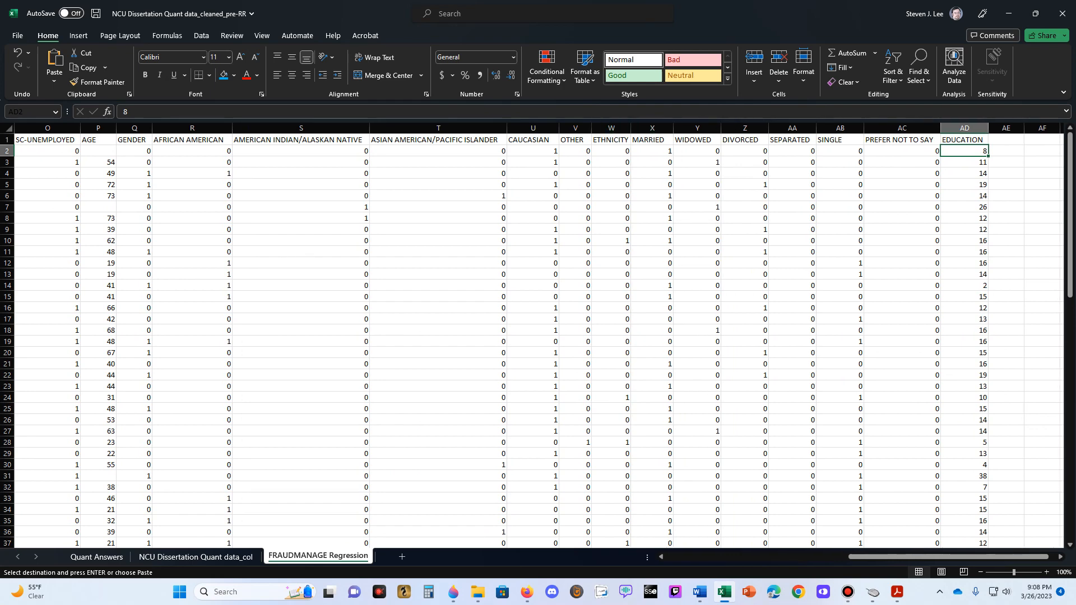
click(654, 162)
click(695, 151)
- Copy the highlighted logINCOME column from the data sheet and paste it as values into FRAUDMANAGE Regression at AE1
key(Right)
key(Right)
key(Right)
key(Right)
key(Right)
key(Right)
key(Right)
key(Right)
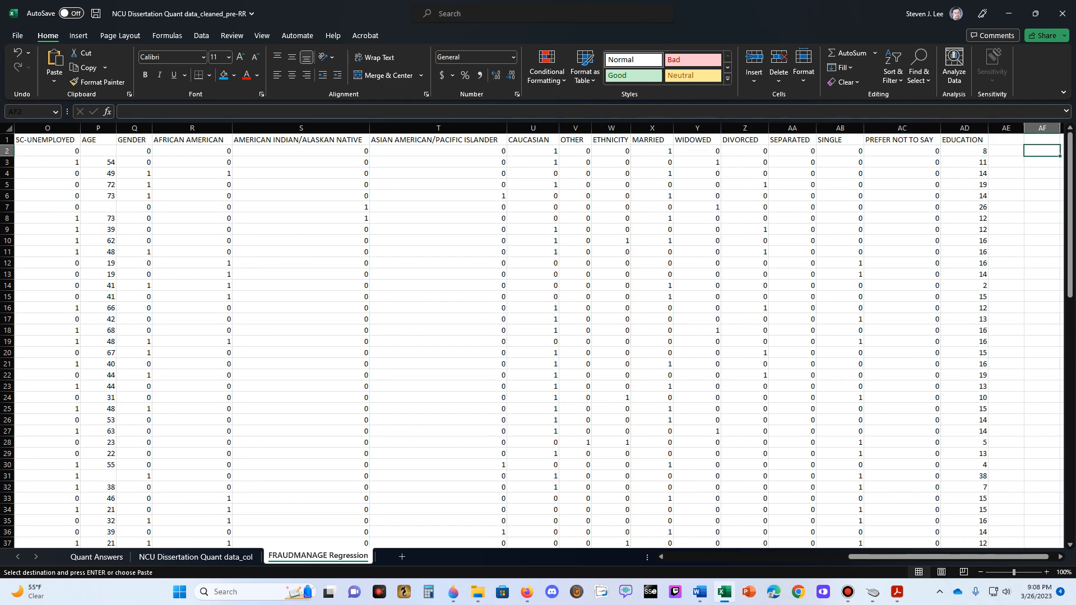
click(196, 557)
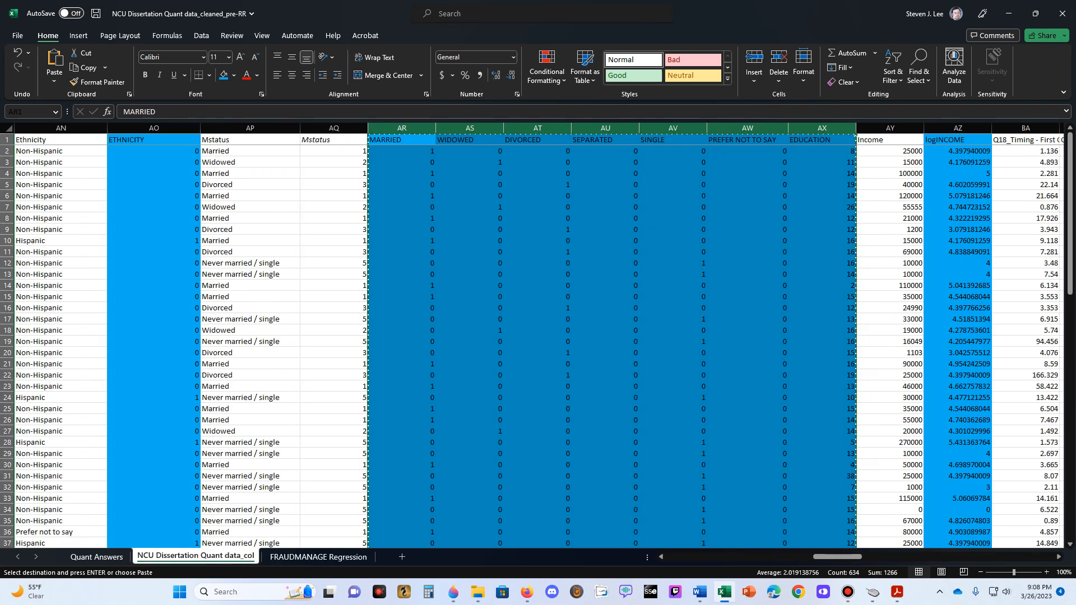
key(Escape)
click(891, 162)
click(958, 128)
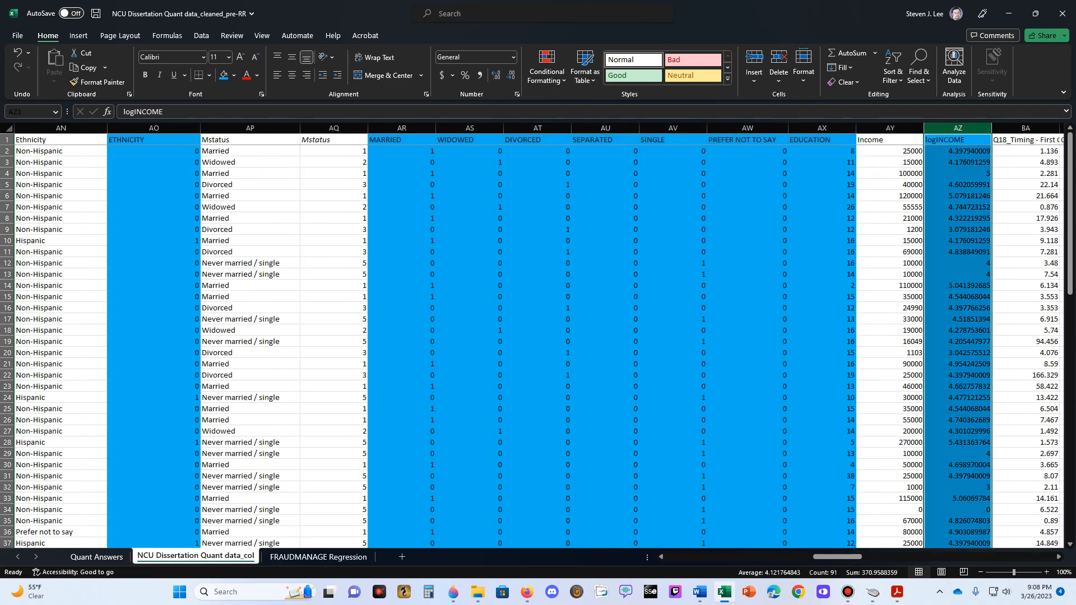
key(ctrl+c)
click(318, 557)
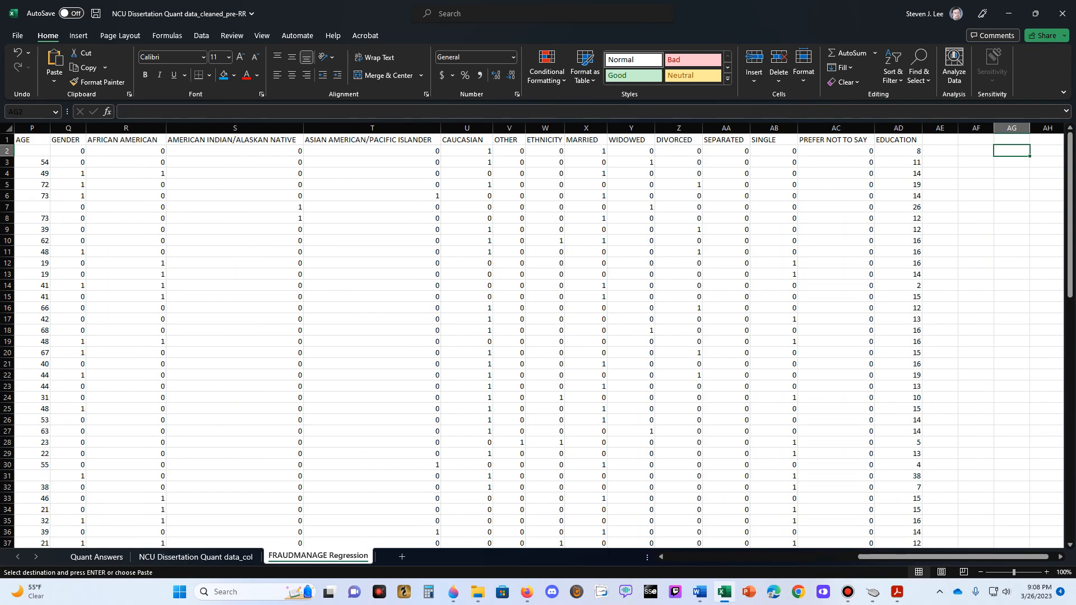
click(940, 129)
right_click(940, 138)
click(982, 215)
click(976, 173)
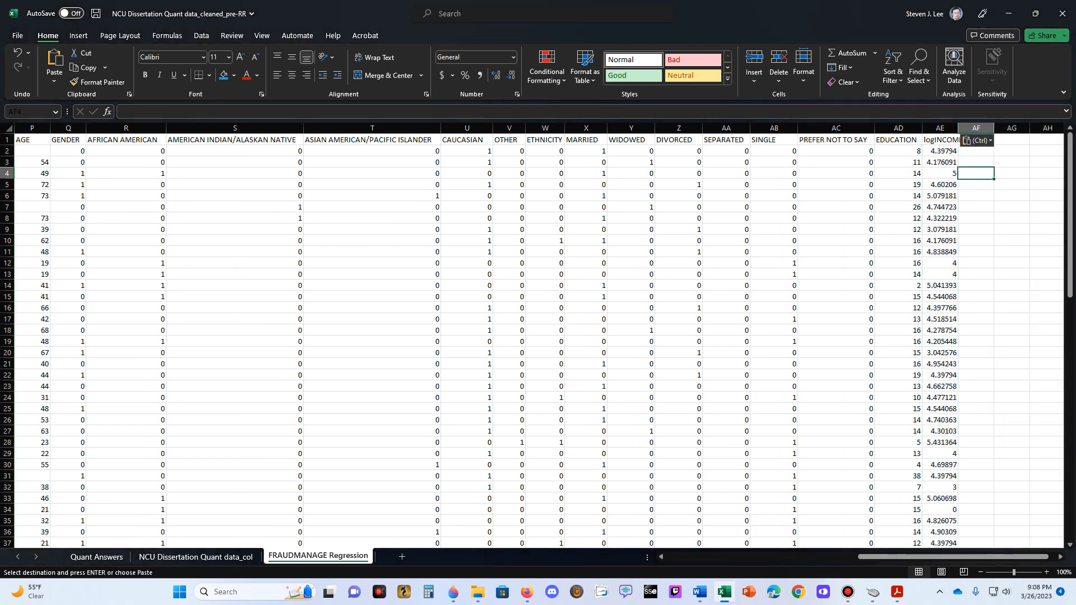
- Widen column AE to fit the logINCOME values and center all cells in the FRAUDMANAGE Regression sheet horizontally
drag(958, 128, 976, 128)
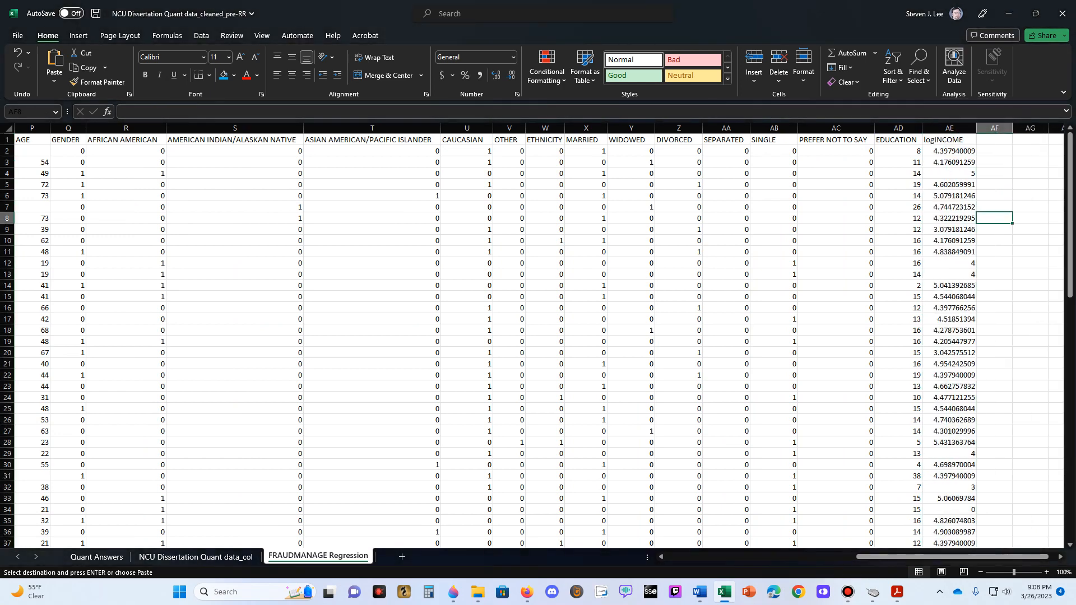
drag(1032, 557, 866, 557)
key(ctrl+a)
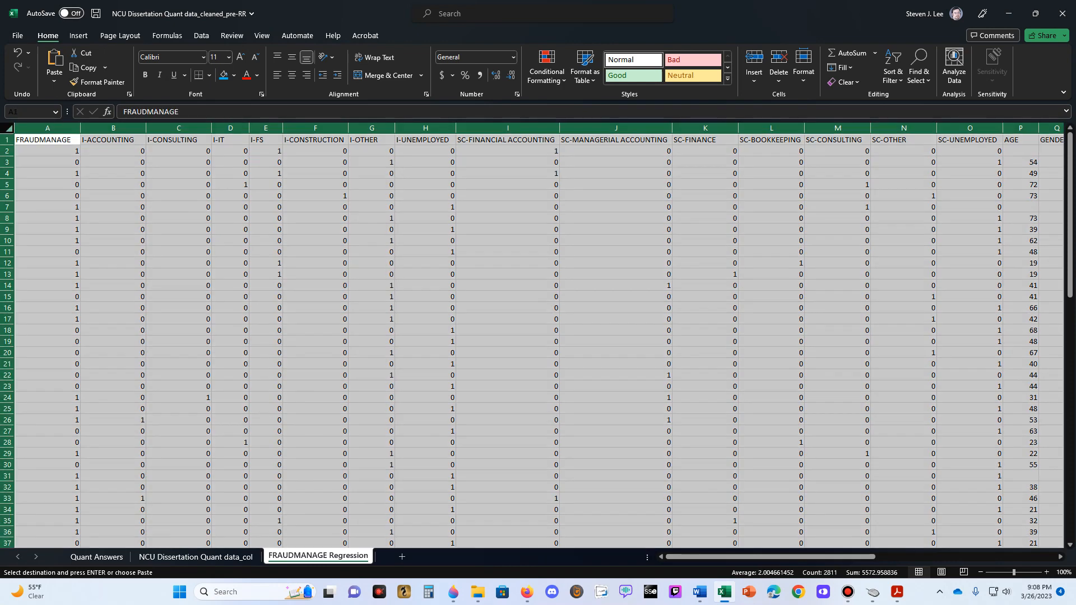
click(292, 75)
click(315, 230)
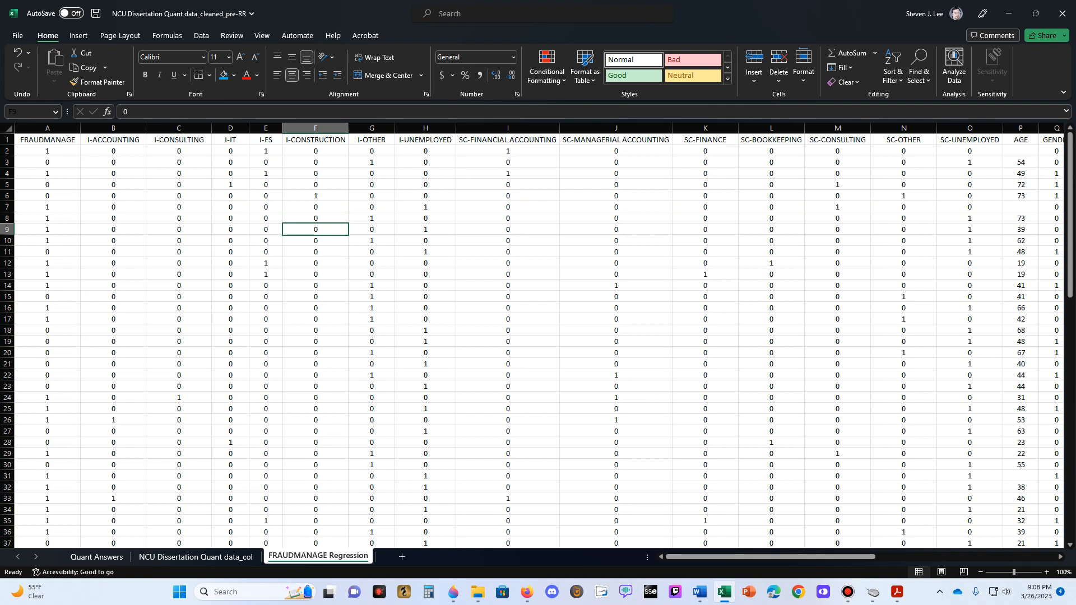
click(48, 128)
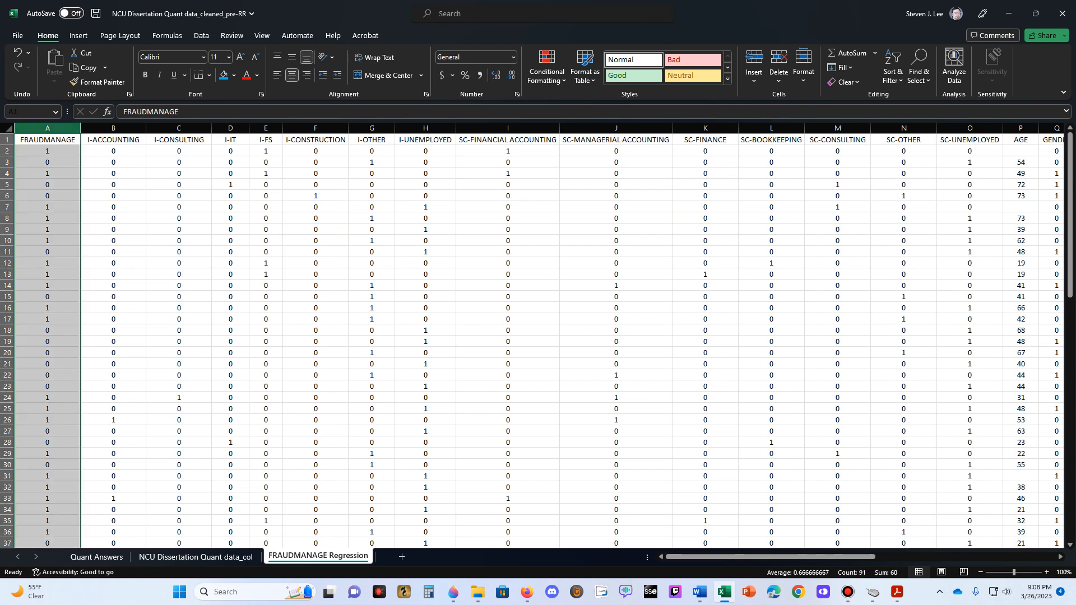
click(113, 207)
click(48, 129)
click(113, 173)
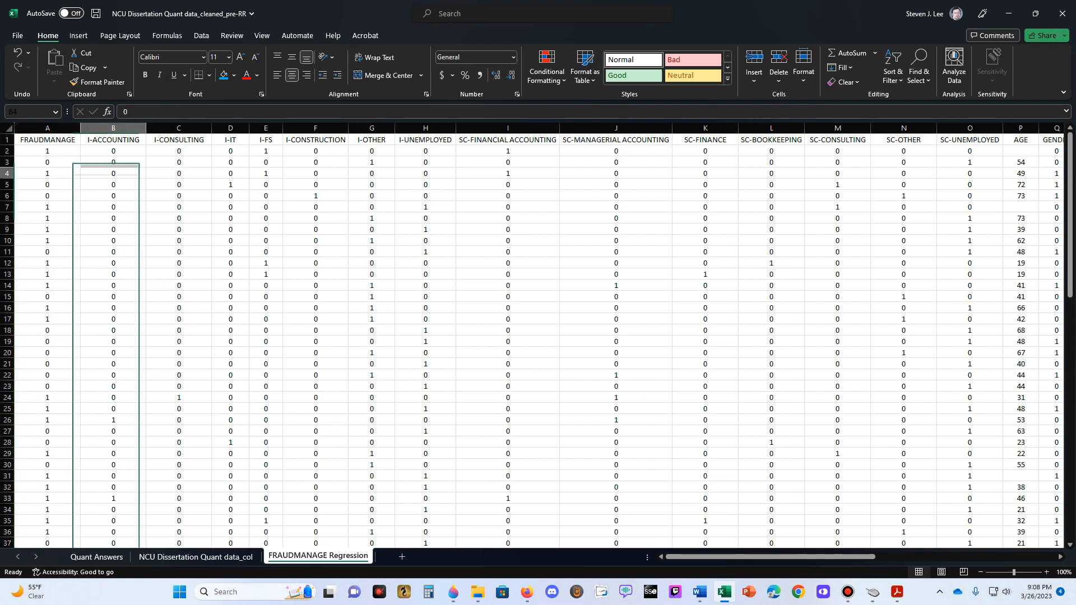
click(48, 128)
click(113, 163)
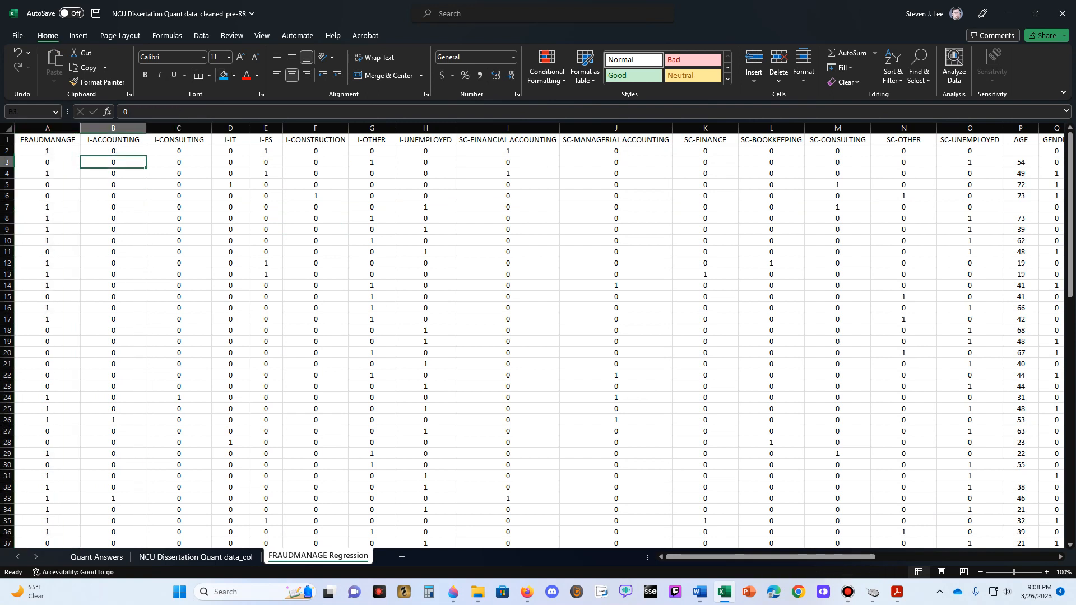
- Create a copy of the FRAUDMANAGE Regression sheet at the end of the workbook
right_click(348, 556)
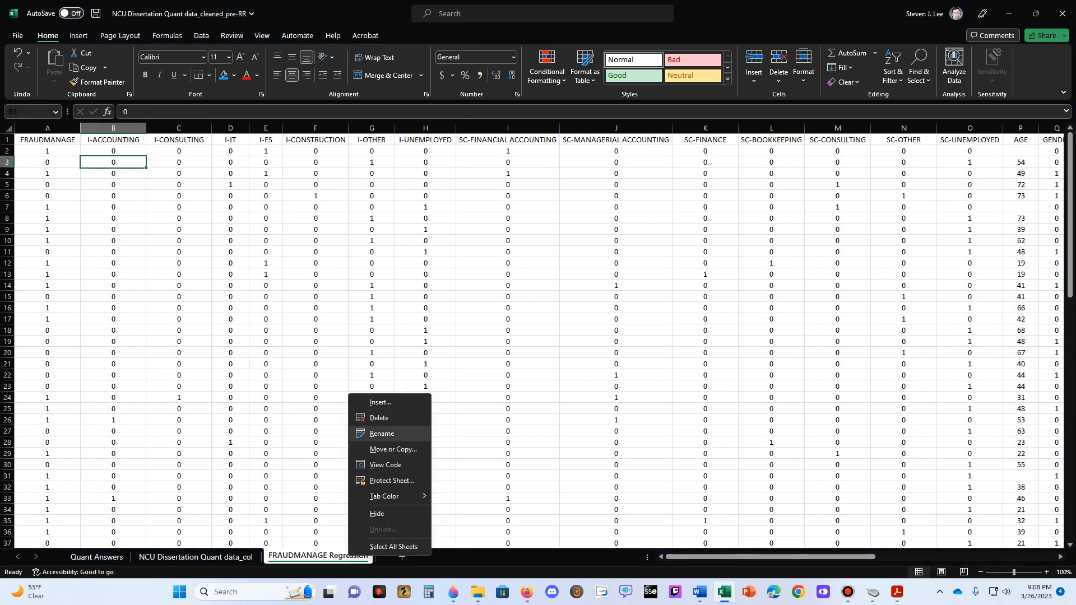
click(373, 447)
click(335, 471)
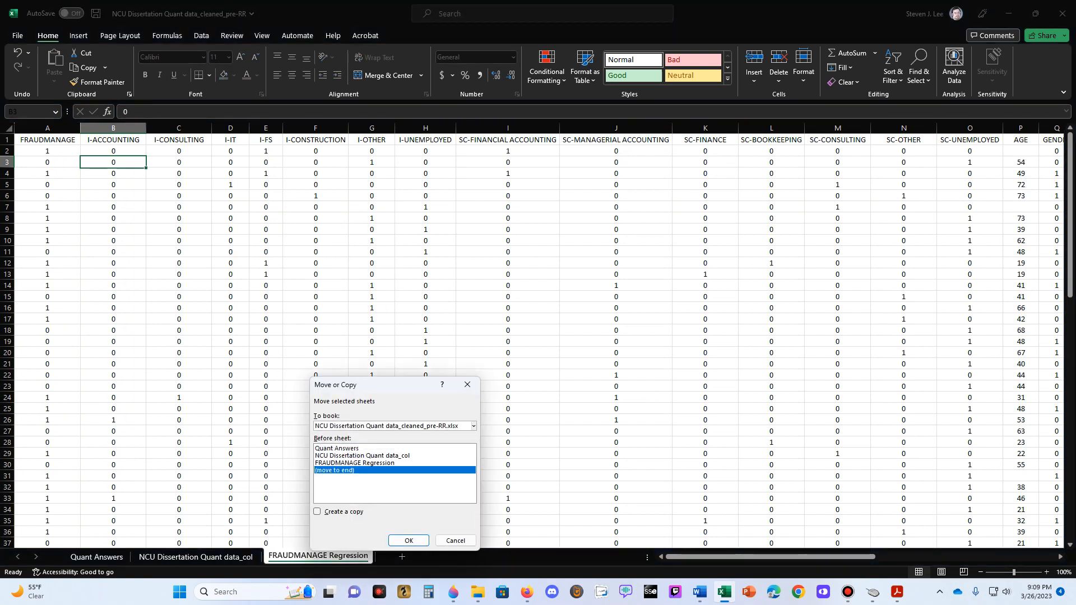
click(318, 512)
click(408, 540)
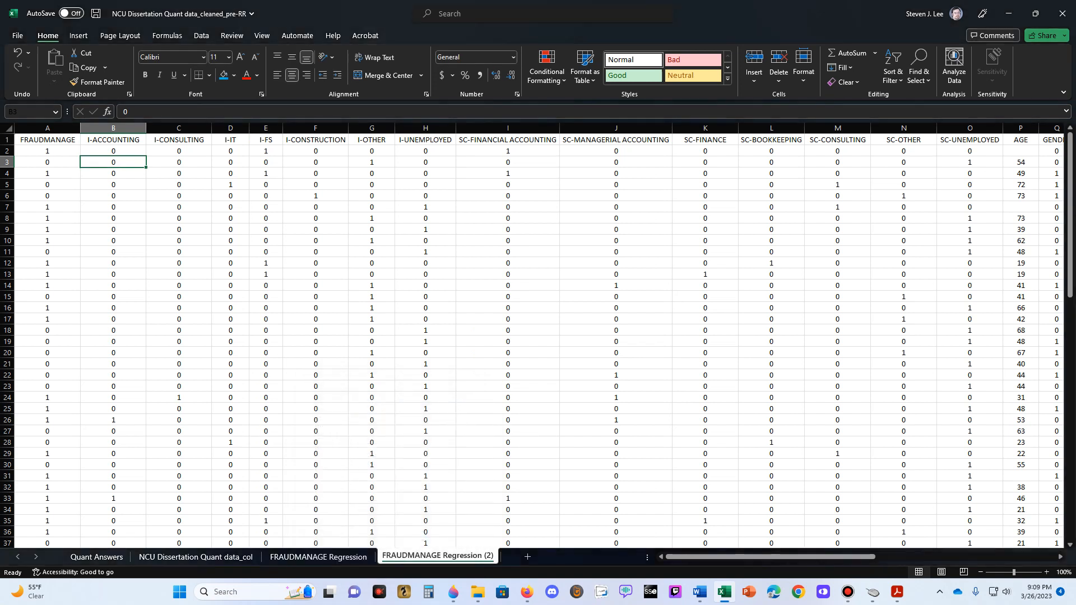
- Rename the copied sheet FRAUDWORK Regression and move it in front of FRAUDMANAGE Regression
right_click(426, 556)
click(458, 433)
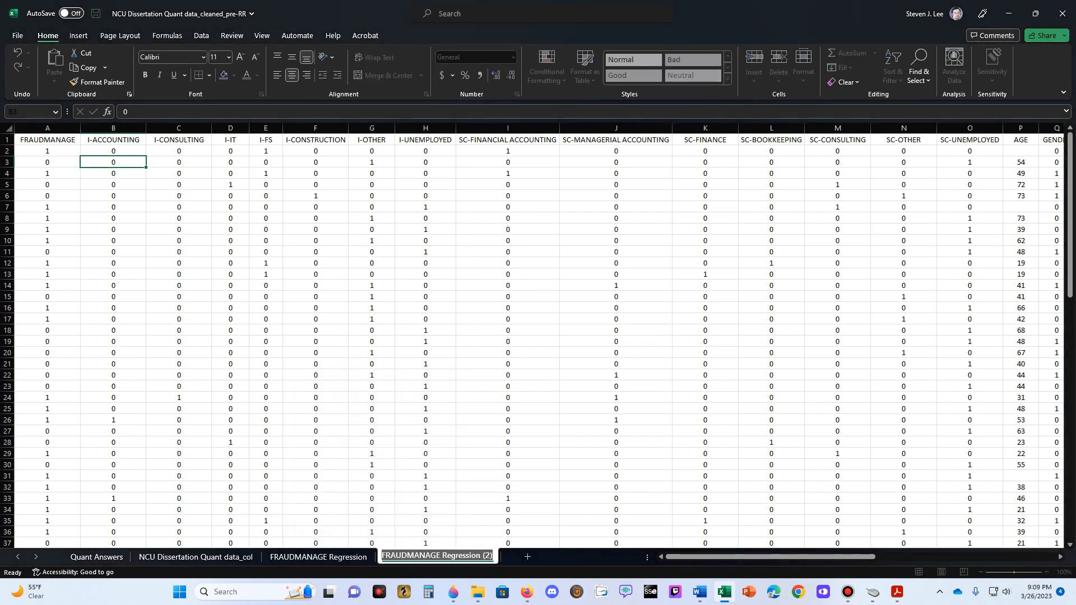
text(FRAUDWORK)
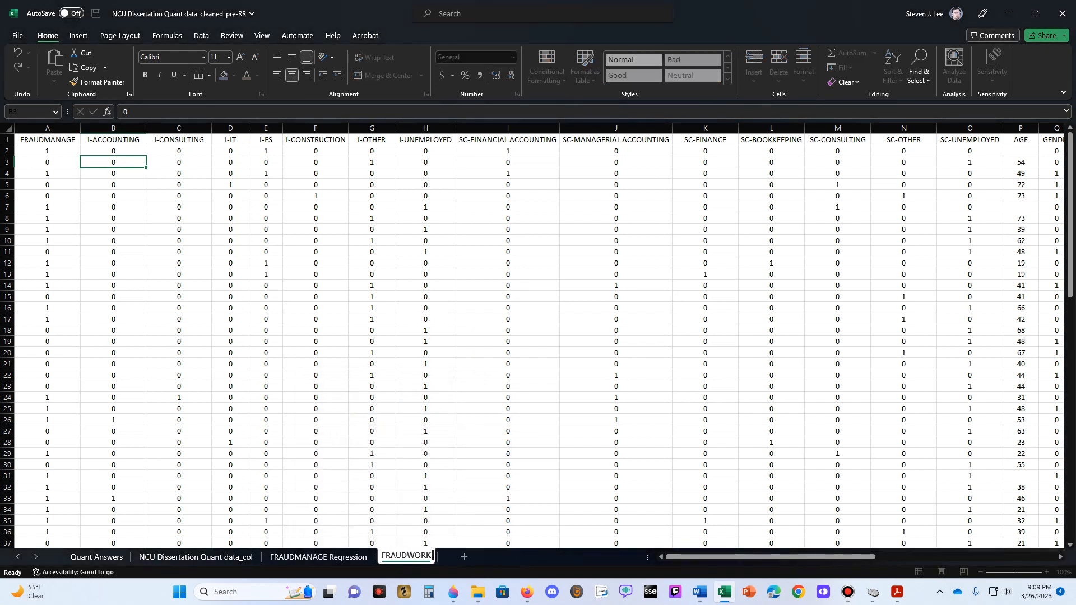
text( Regression)
key(Return)
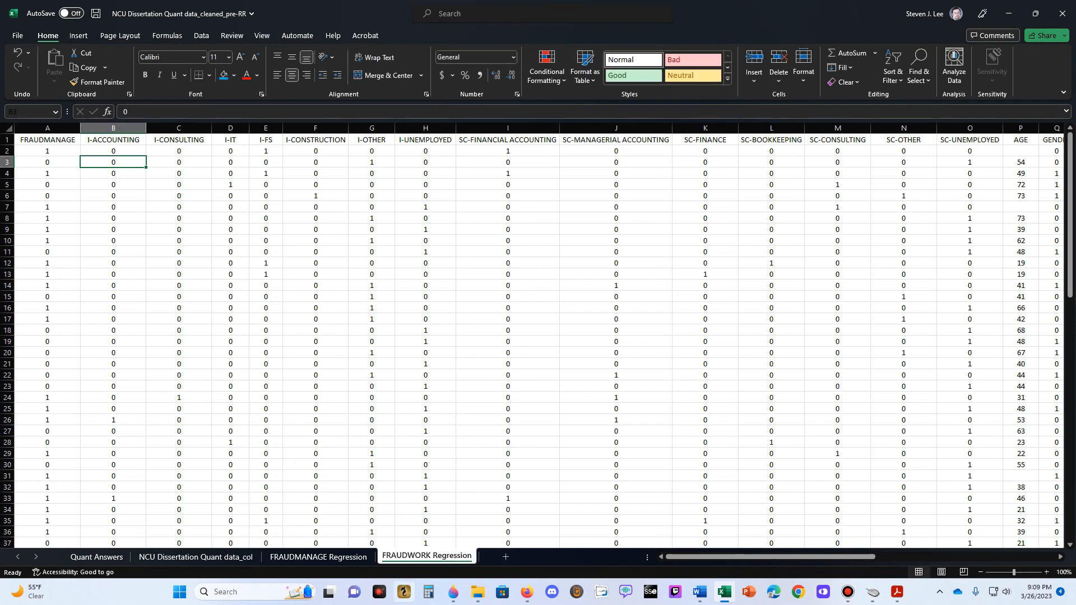
drag(427, 556, 269, 556)
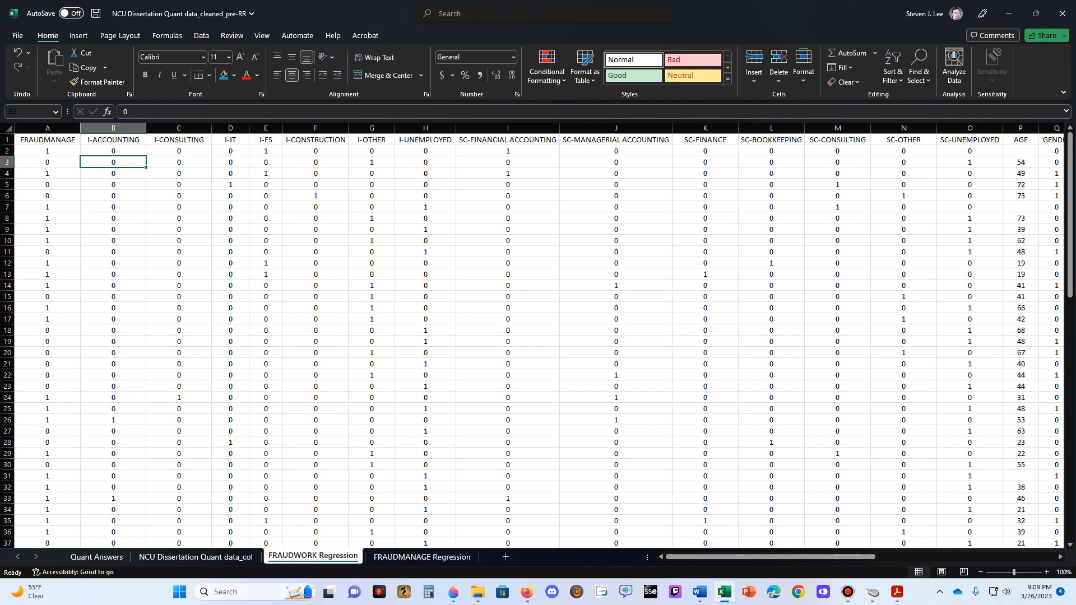
- Locate the highlighted FRAUDWORK column in the NCU Dissertation Quant data_col sheet and copy it
click(196, 556)
click(470, 308)
key(Up)
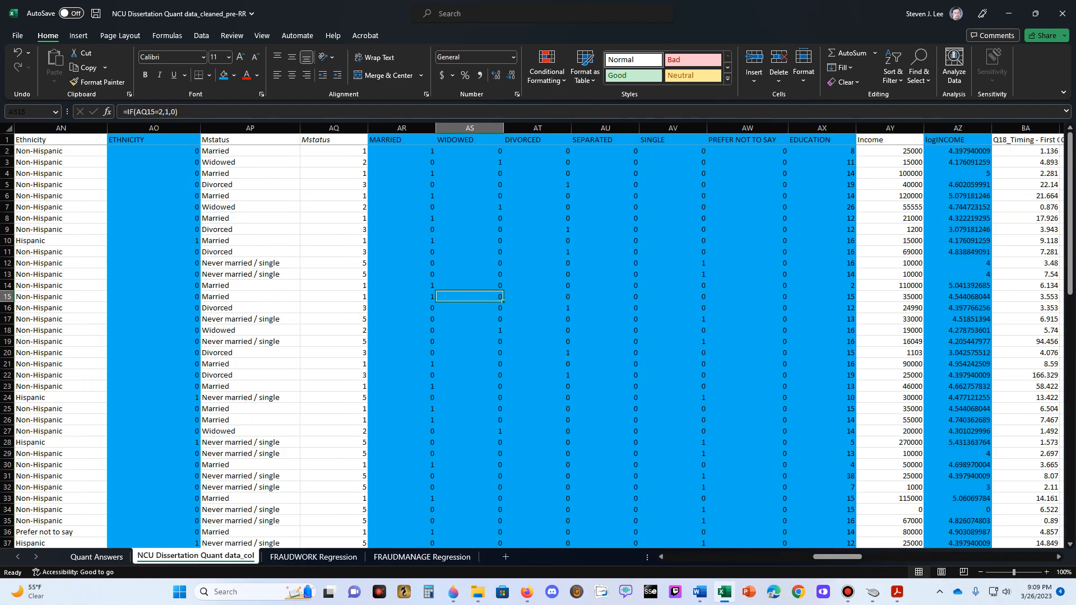
key(ctrl+Right)
key(Right)
key(Right)
key(Right)
key(Right)
key(Right)
key(Right)
key(Right)
key(Right)
key(Right)
key(Right)
key(Right)
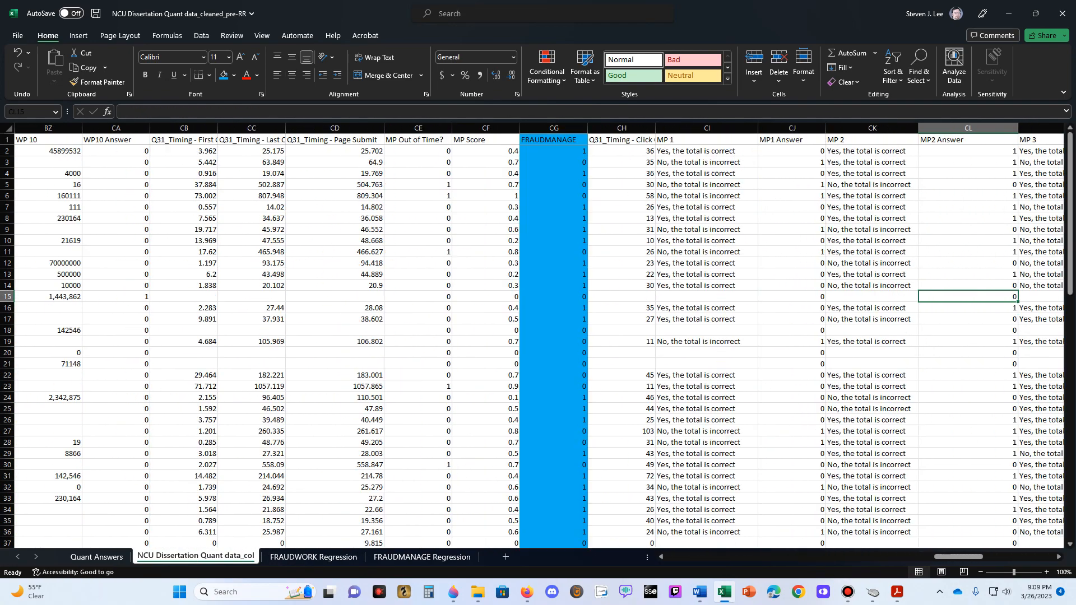
key(Left)
key(Left)
key(Left)
key(Left)
key(Left)
key(Left)
key(Left)
key(Left)
key(Left)
key(Left)
key(Left)
key(Left)
key(Left)
key(Left)
key(Left)
key(Left)
key(Left)
key(Left)
key(Left)
key(Left)
key(Left)
key(Left)
key(Left)
key(Left)
key(Left)
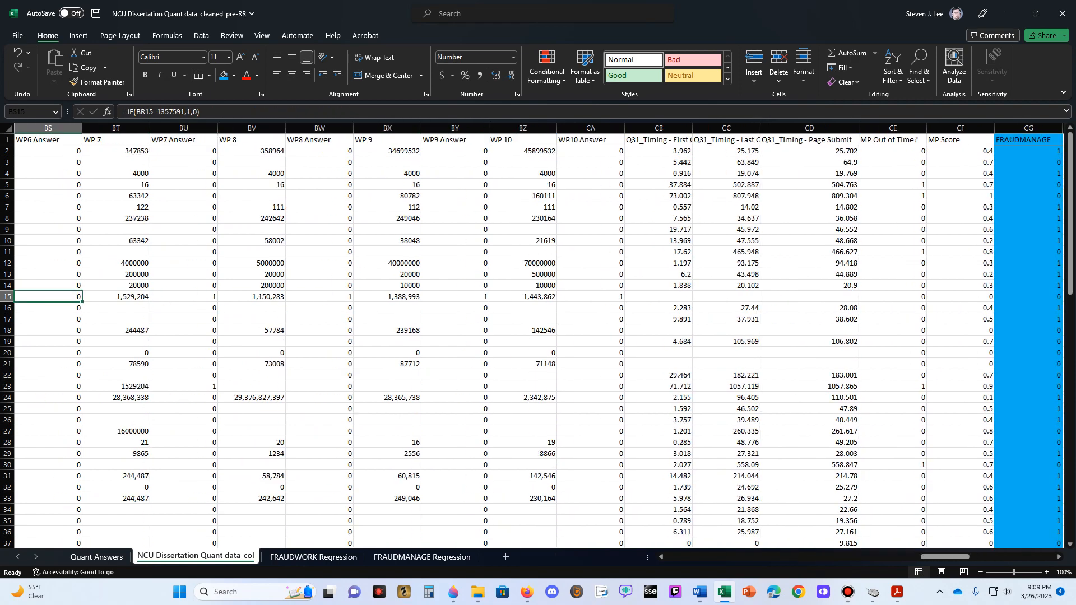
key(Left)
key(Left)
key(Left)
key(Left)
key(Left)
key(Left)
key(Left)
key(Left)
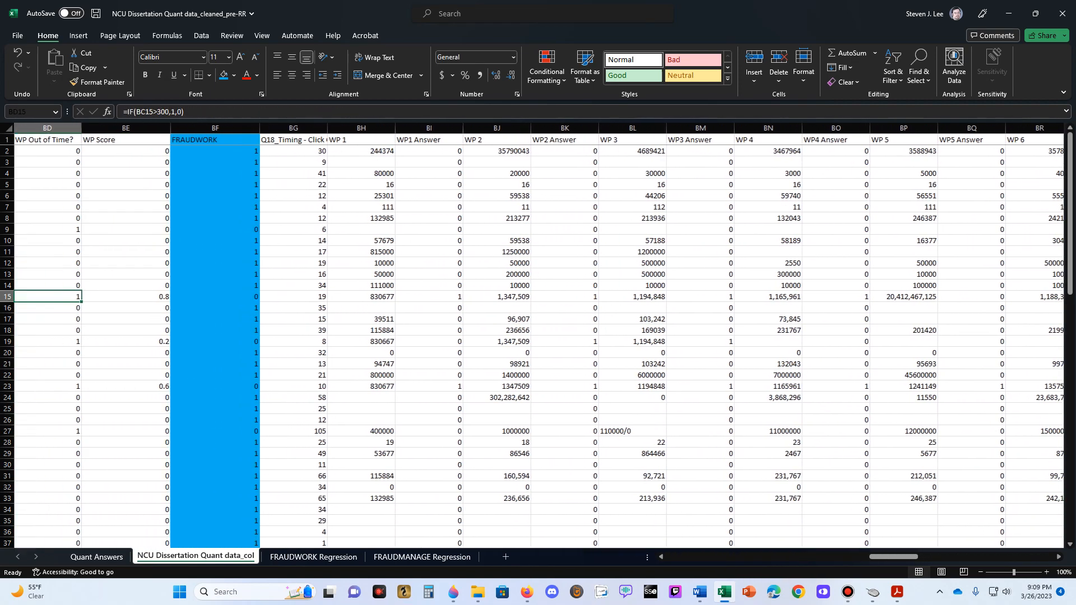
click(215, 128)
key(ctrl+c)
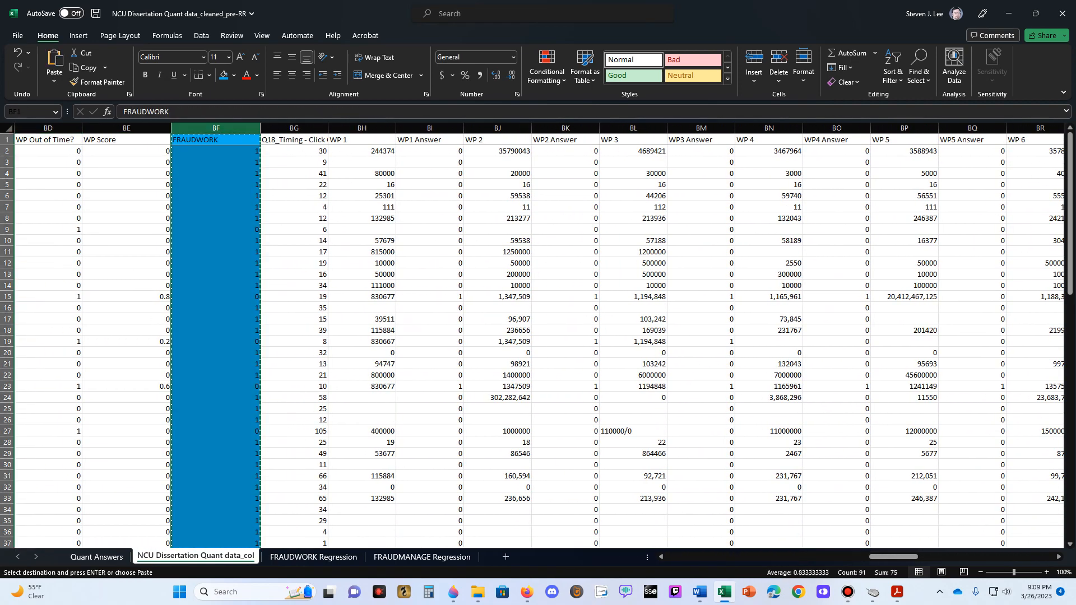
- Paste the FRAUDWORK column as values over column A of FRAUDWORK Regression, and clear the copy selection on the data sheet
click(313, 556)
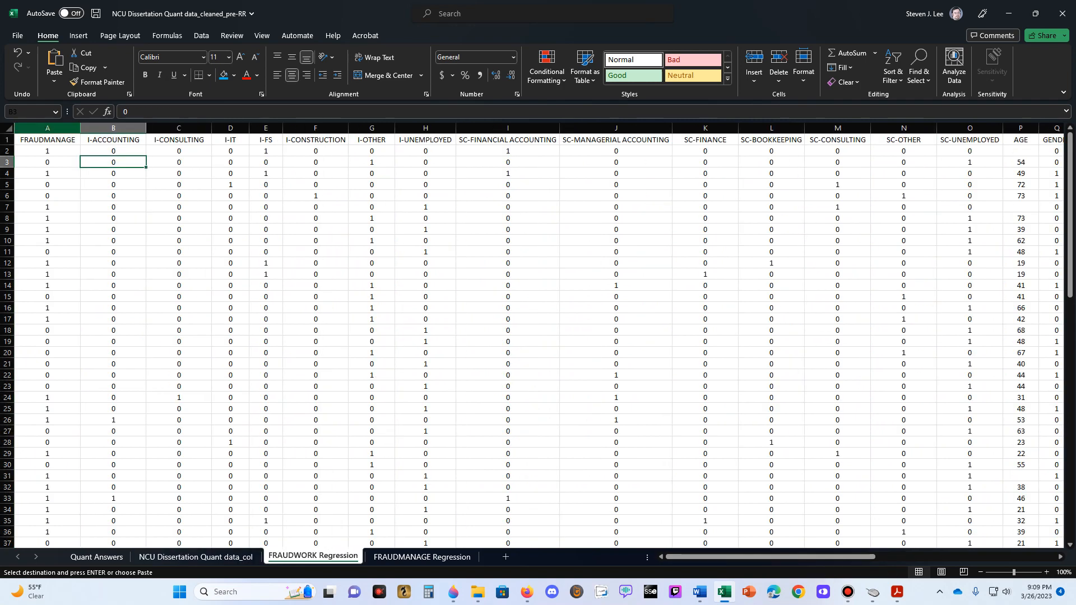
right_click(34, 128)
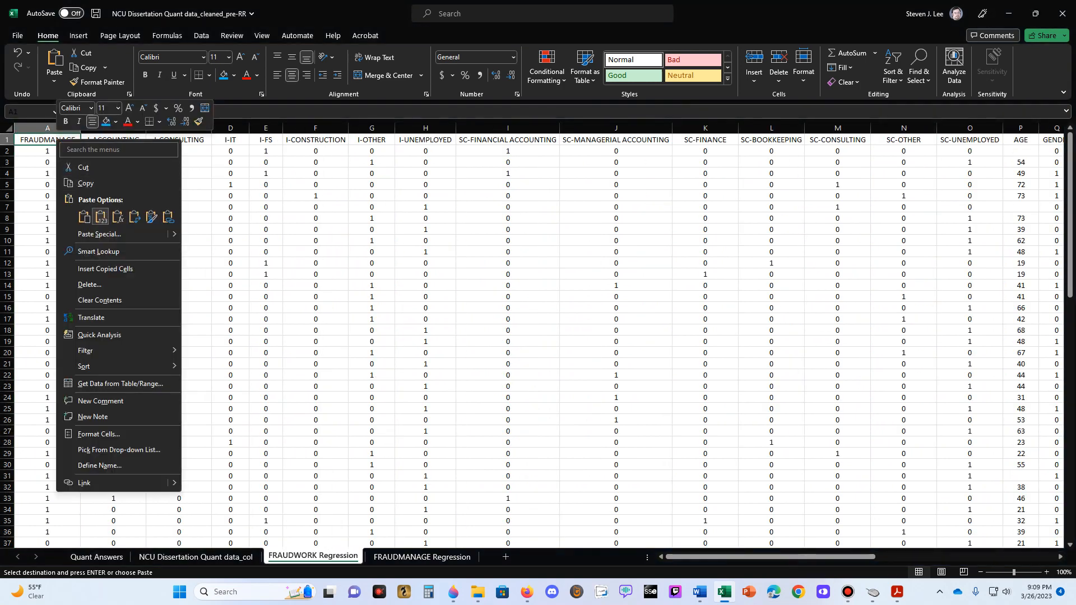
click(100, 216)
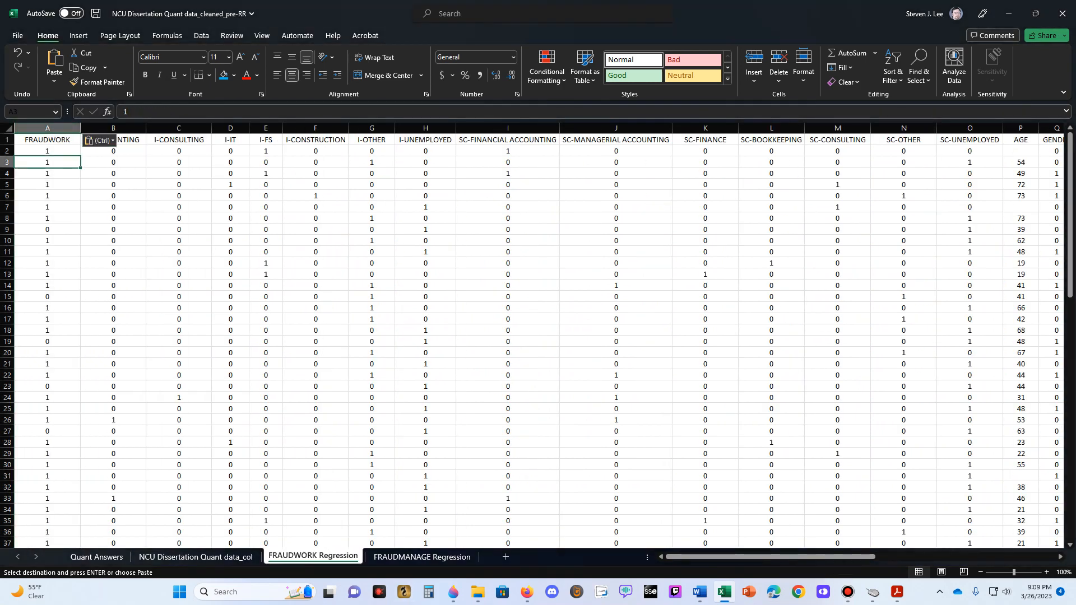
click(47, 140)
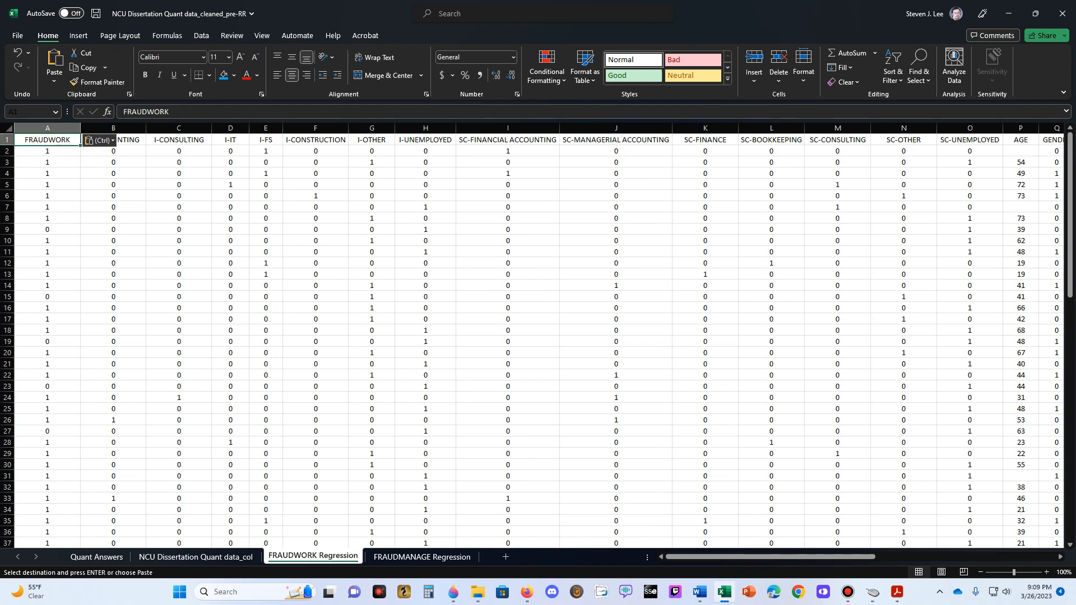
click(196, 557)
click(216, 140)
key(Escape)
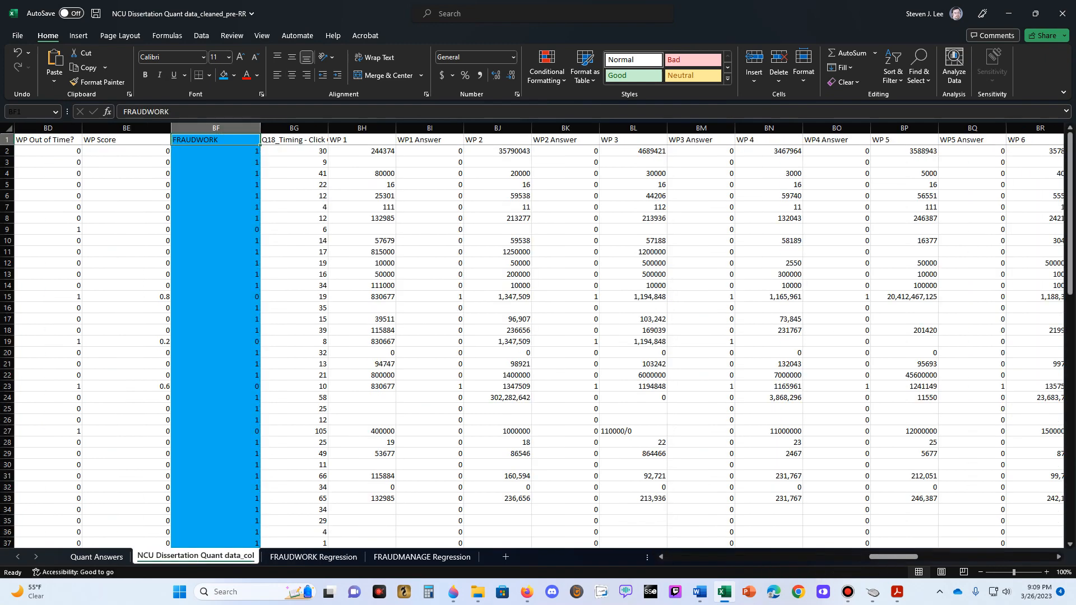
- Compare the outcome column and predictors between the FRAUDMANAGE Regression and FRAUDWORK Regression sheets
click(422, 558)
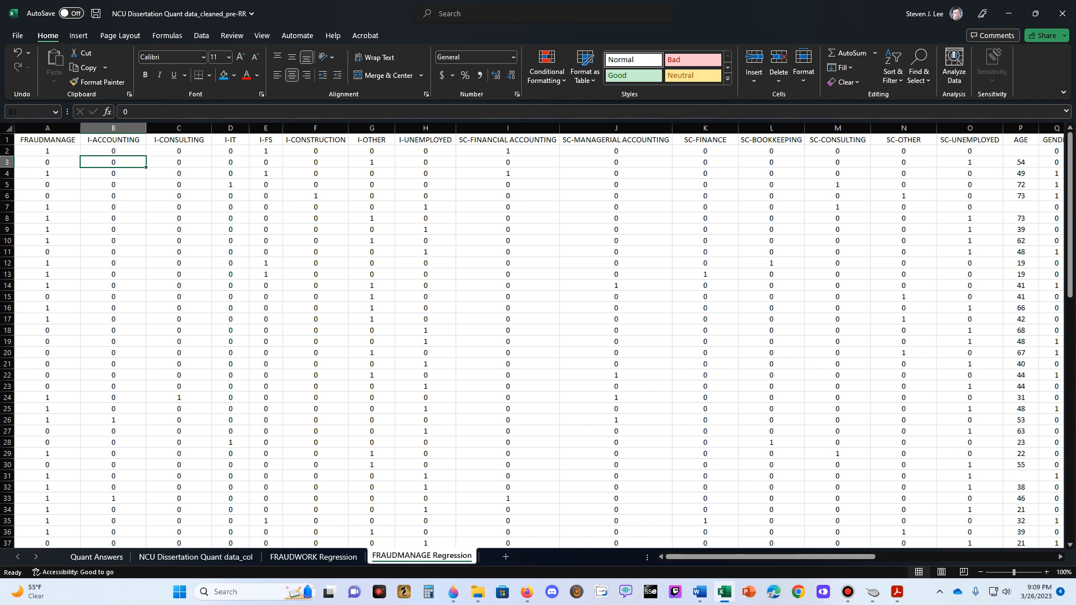
click(47, 141)
click(47, 151)
click(47, 141)
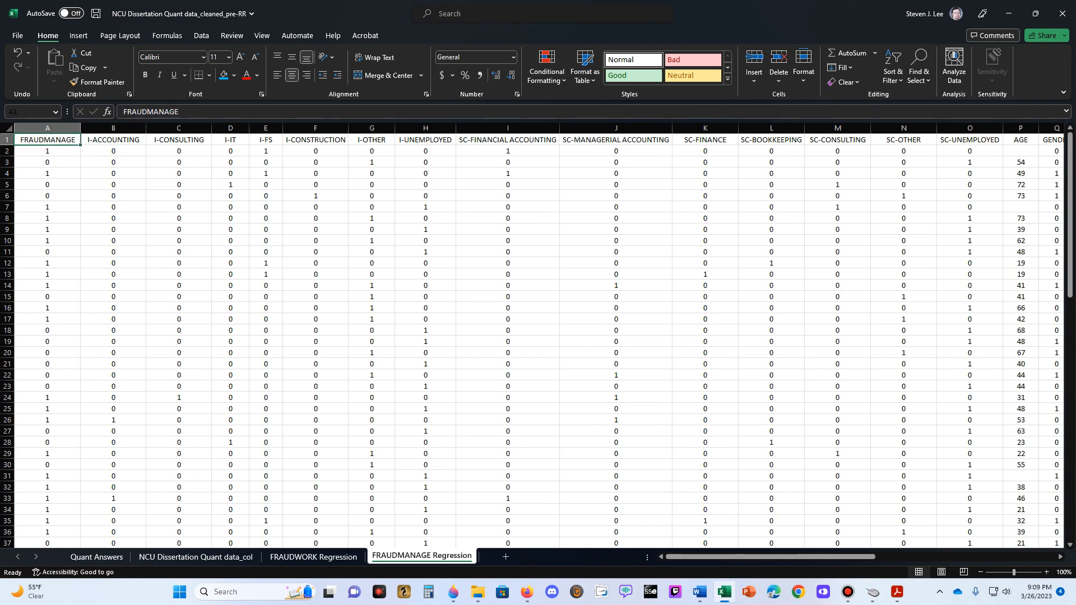
click(313, 557)
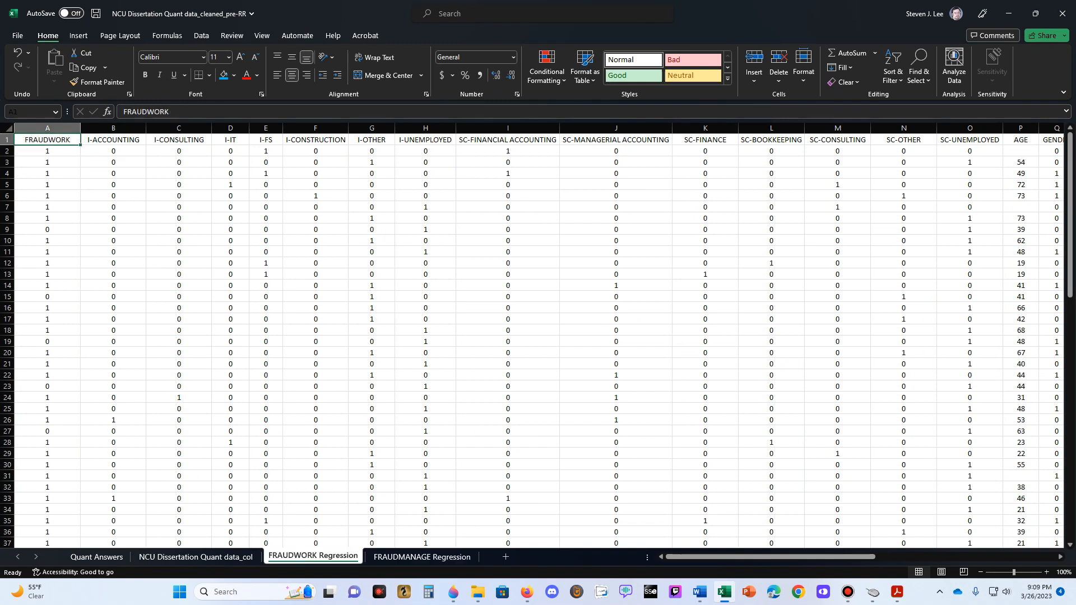
click(422, 558)
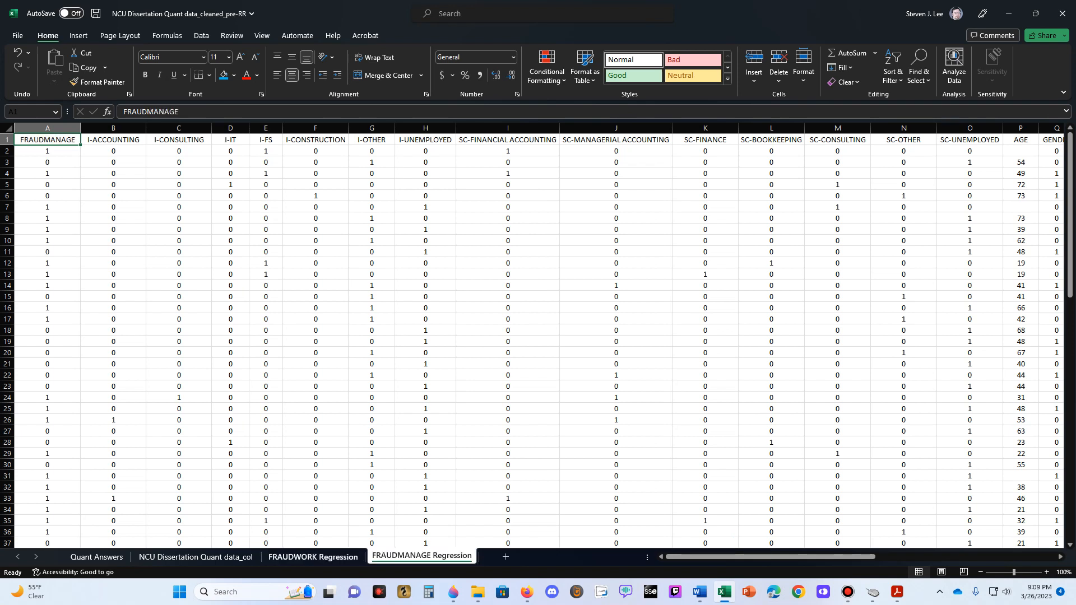
click(313, 557)
click(422, 558)
click(313, 558)
click(422, 556)
click(314, 557)
click(508, 229)
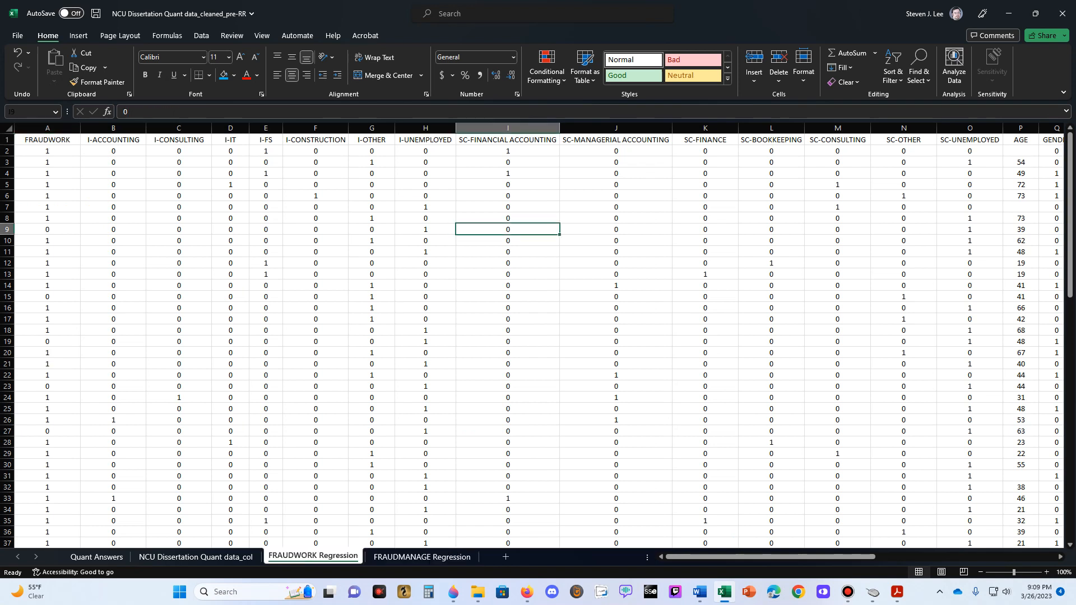
click(422, 557)
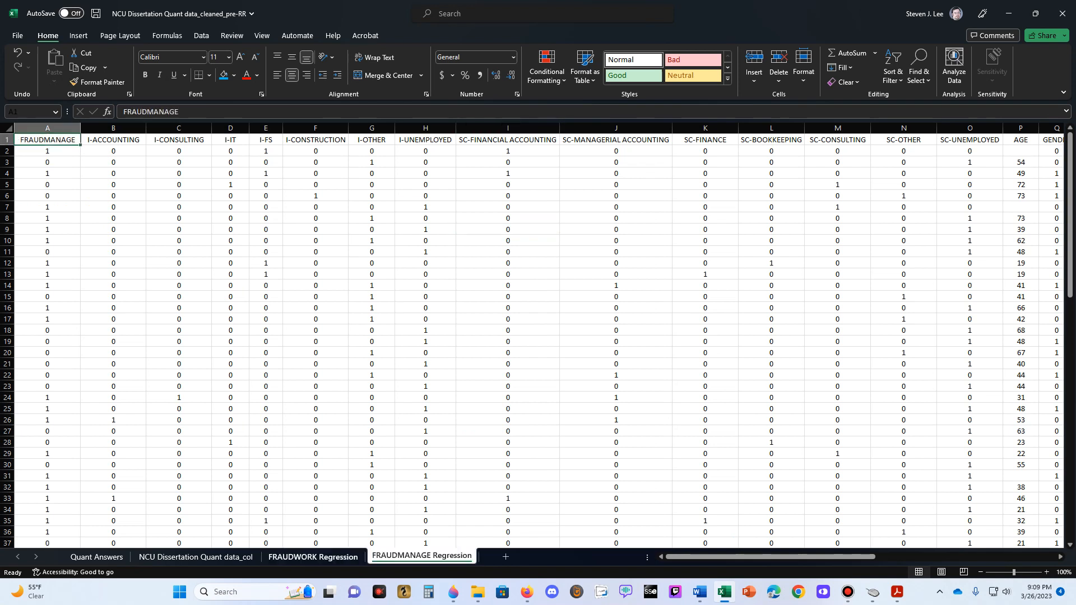
click(313, 557)
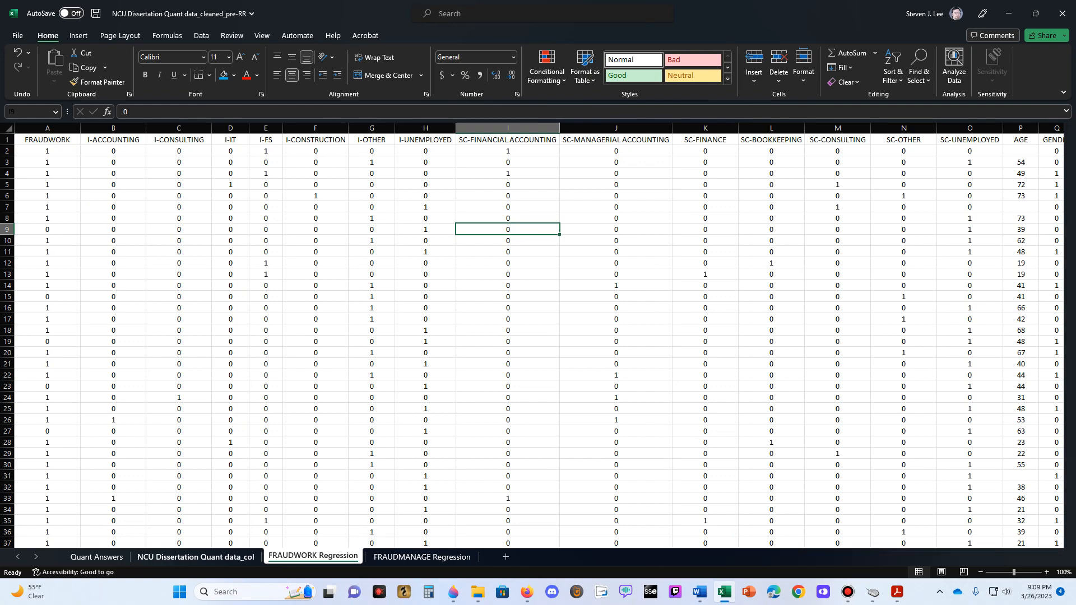
- Return to cell A1 of the NCU Dissertation Quant data_col sheet
click(195, 557)
click(362, 229)
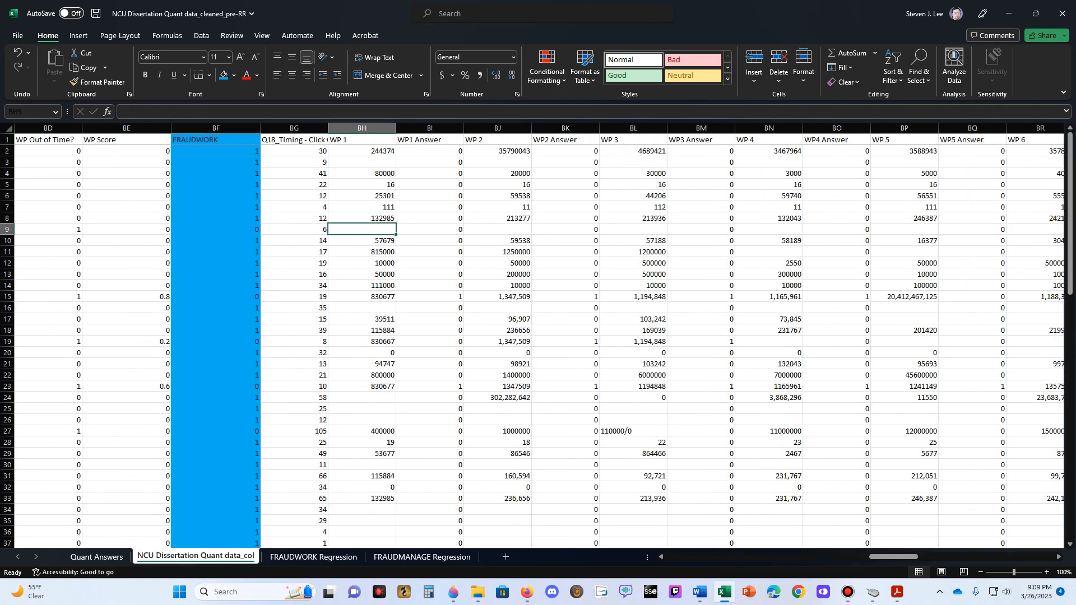
key(Home)
key(Up)
key(Up)
key(Up)
key(Up)
key(Up)
key(Up)
key(Up)
key(Up)
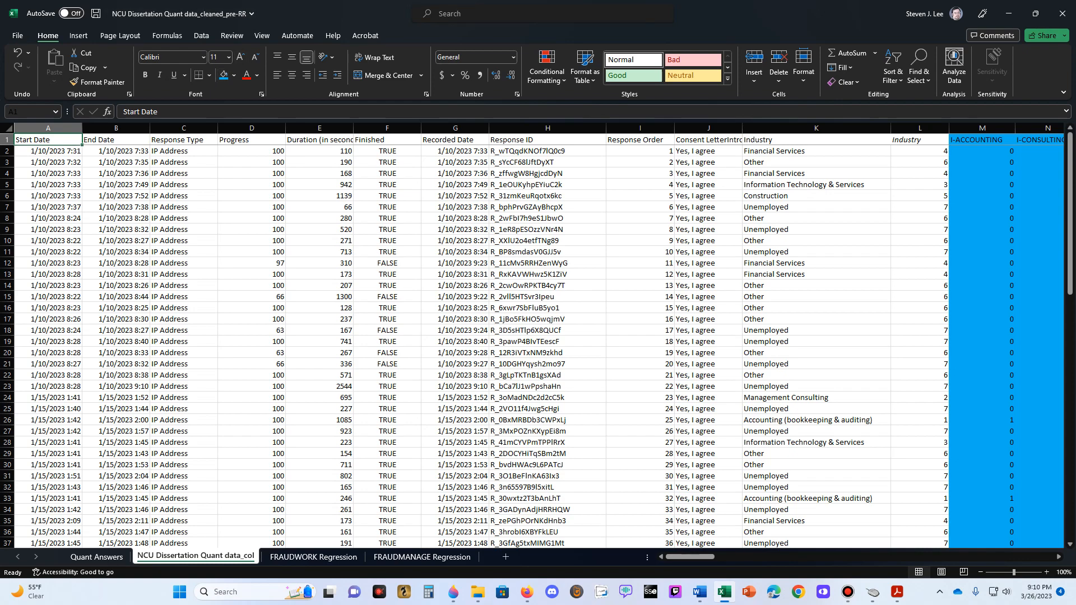
- Save the workbook in the Data folder under the new name NCU Dissertation Quant data_cleaned_RR
click(18, 35)
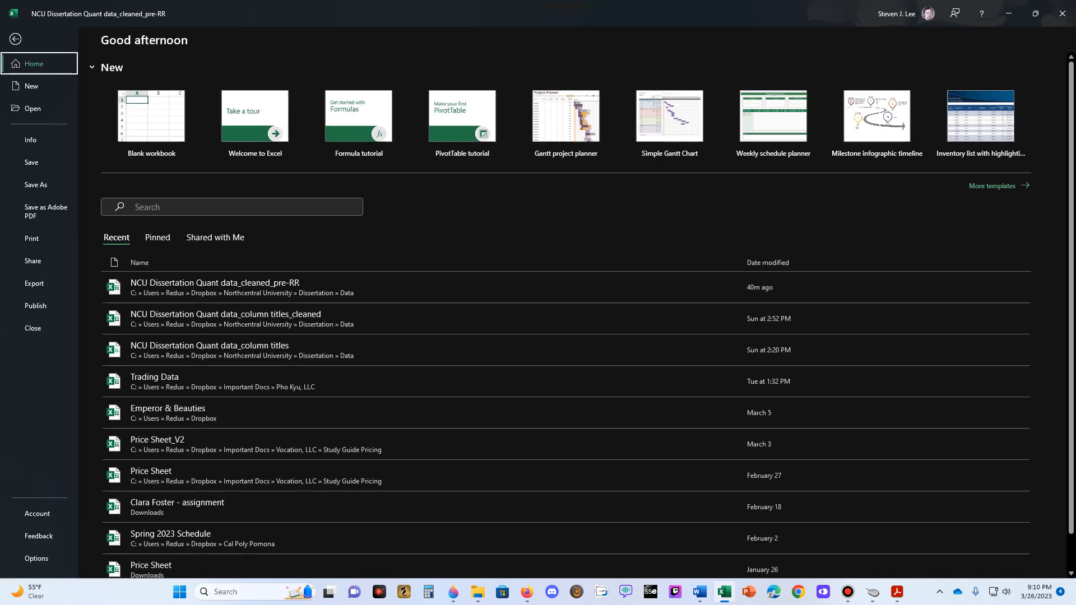
click(36, 185)
click(471, 84)
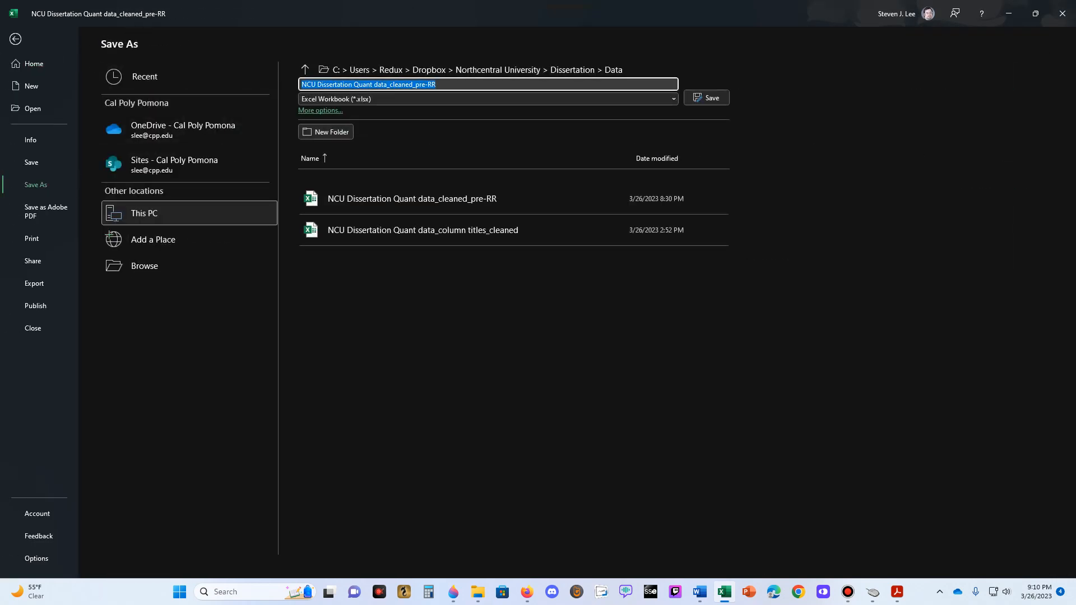
click(471, 85)
key(Left)
key(Left)
key(BackSpace)
key(BackSpace)
key(BackSpace)
key(BackSpace)
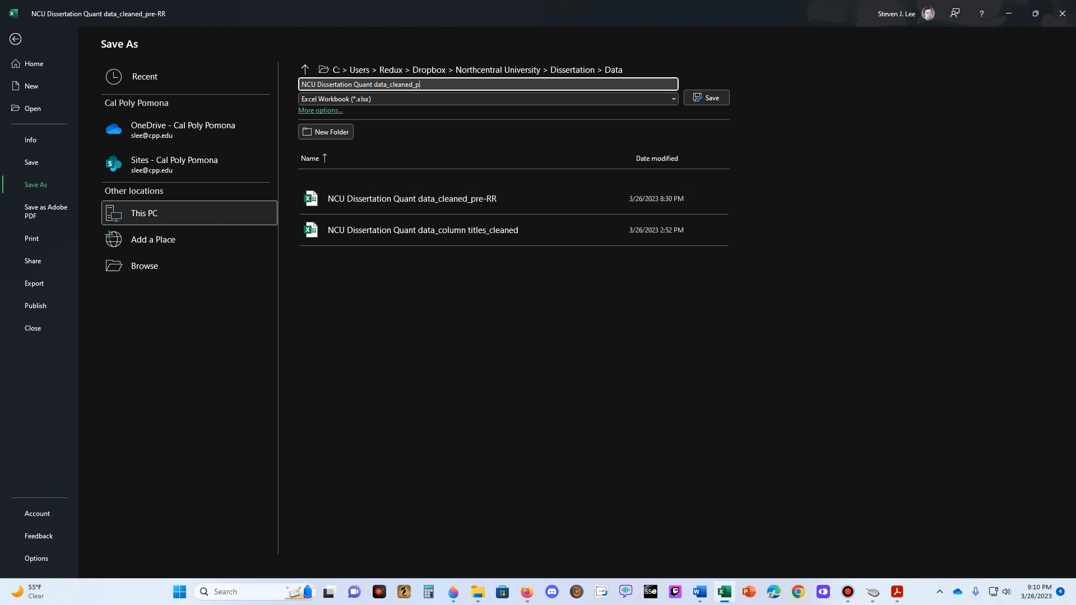
key(Return)
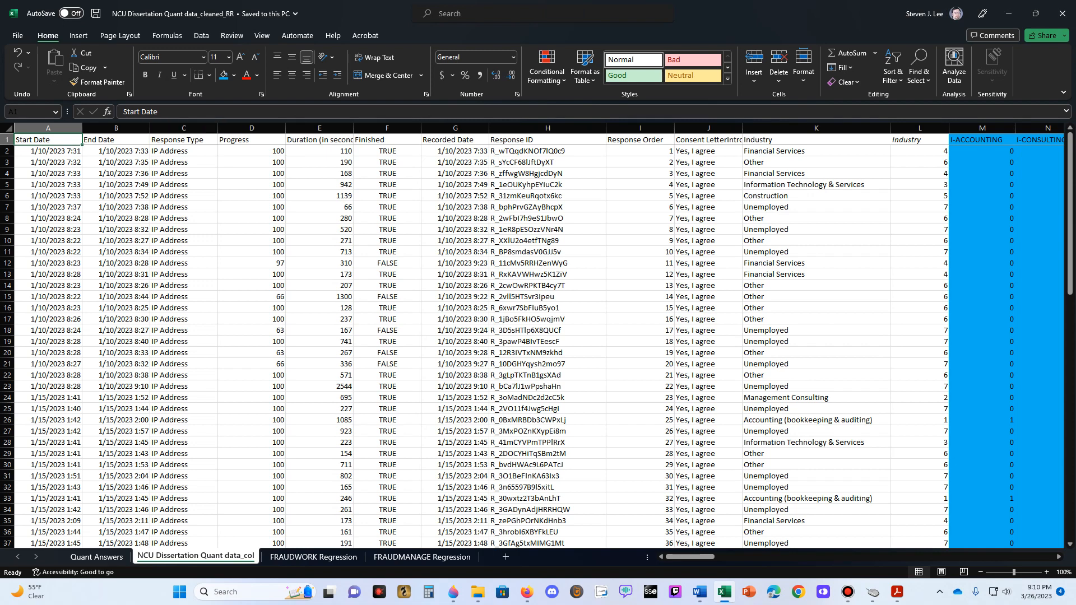
- Save another copy of the workbook in the same folder as NCU Dissertation Quant data_cleaned_SS
key(alt+f)
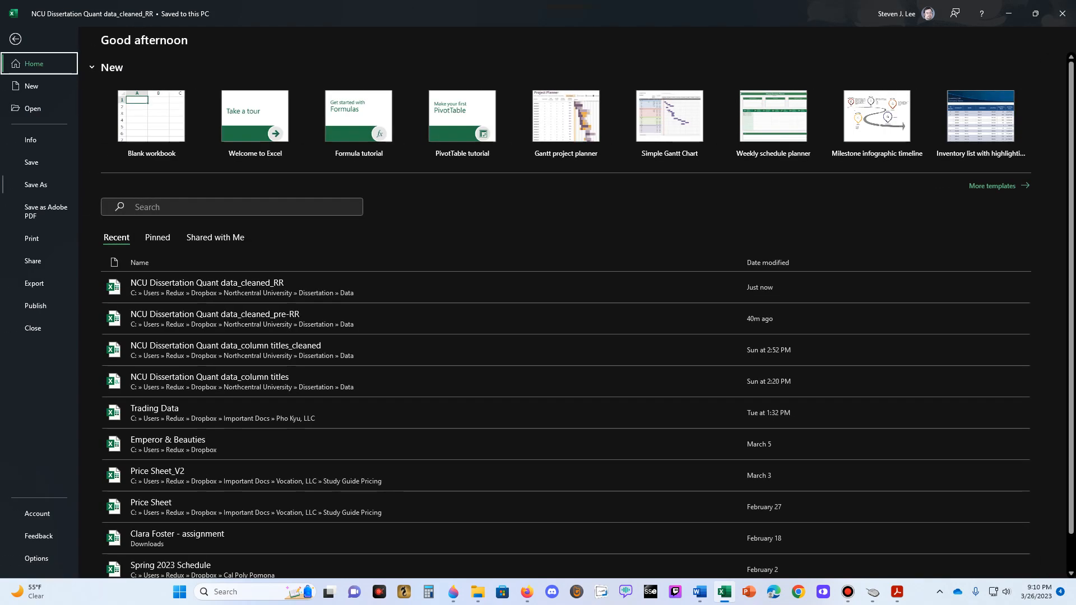
key(a)
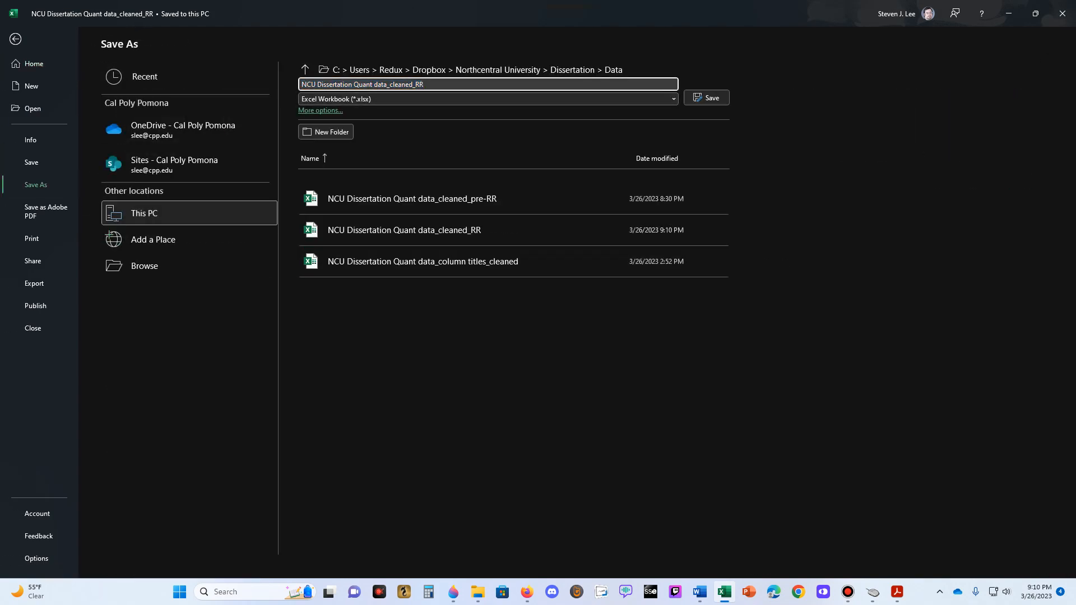
text(SS)
key(Return)
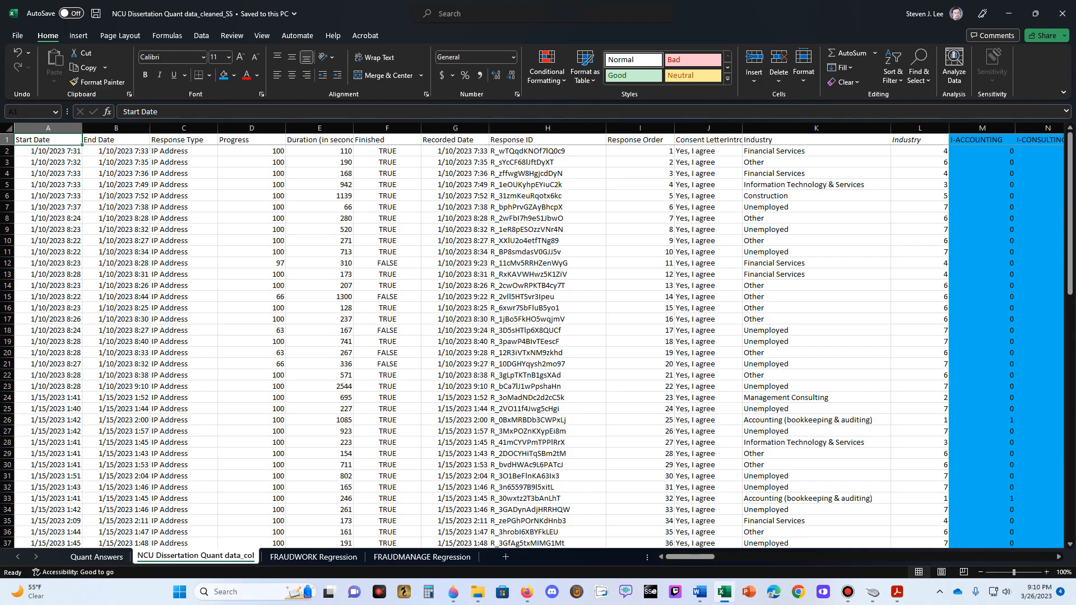